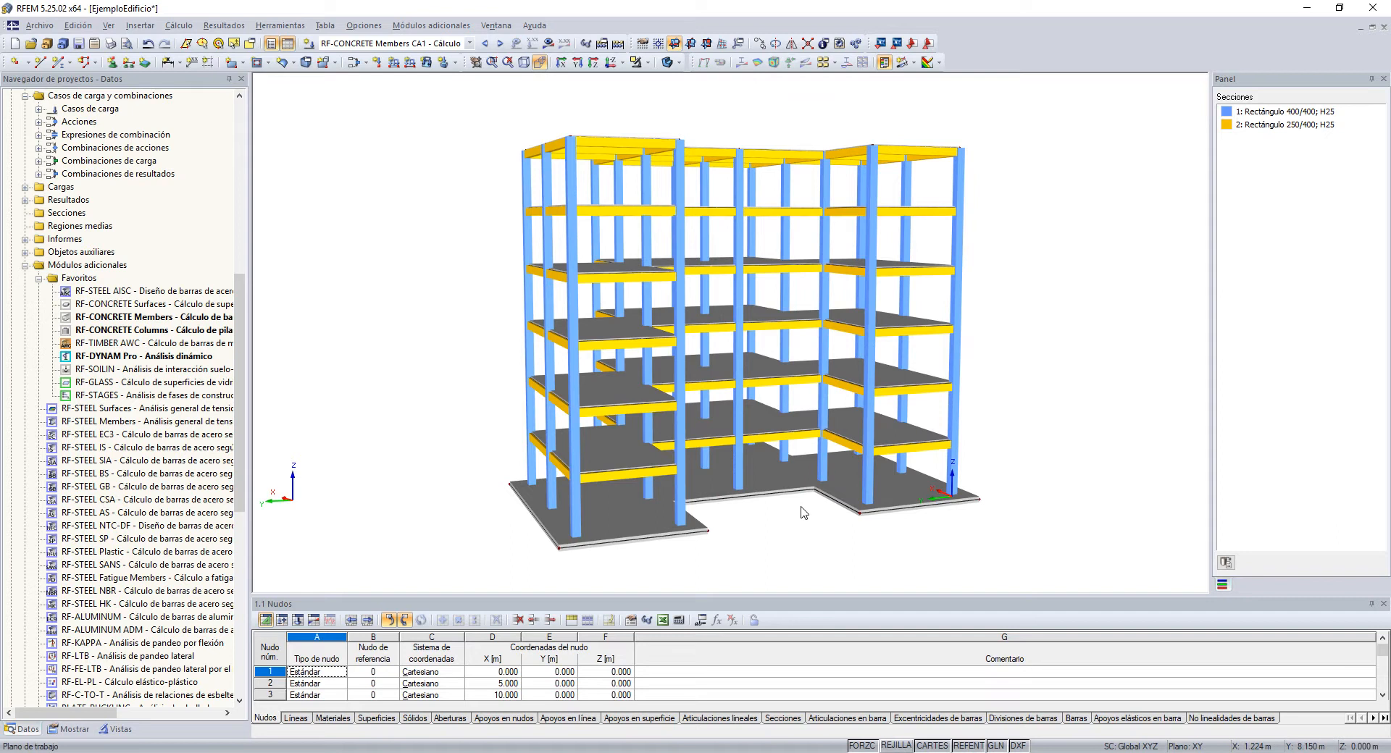
Calculate the load combination CO4 - CC1 + CC2 + CC3
ctrl+middle_drag(802, 513, 586, 564)
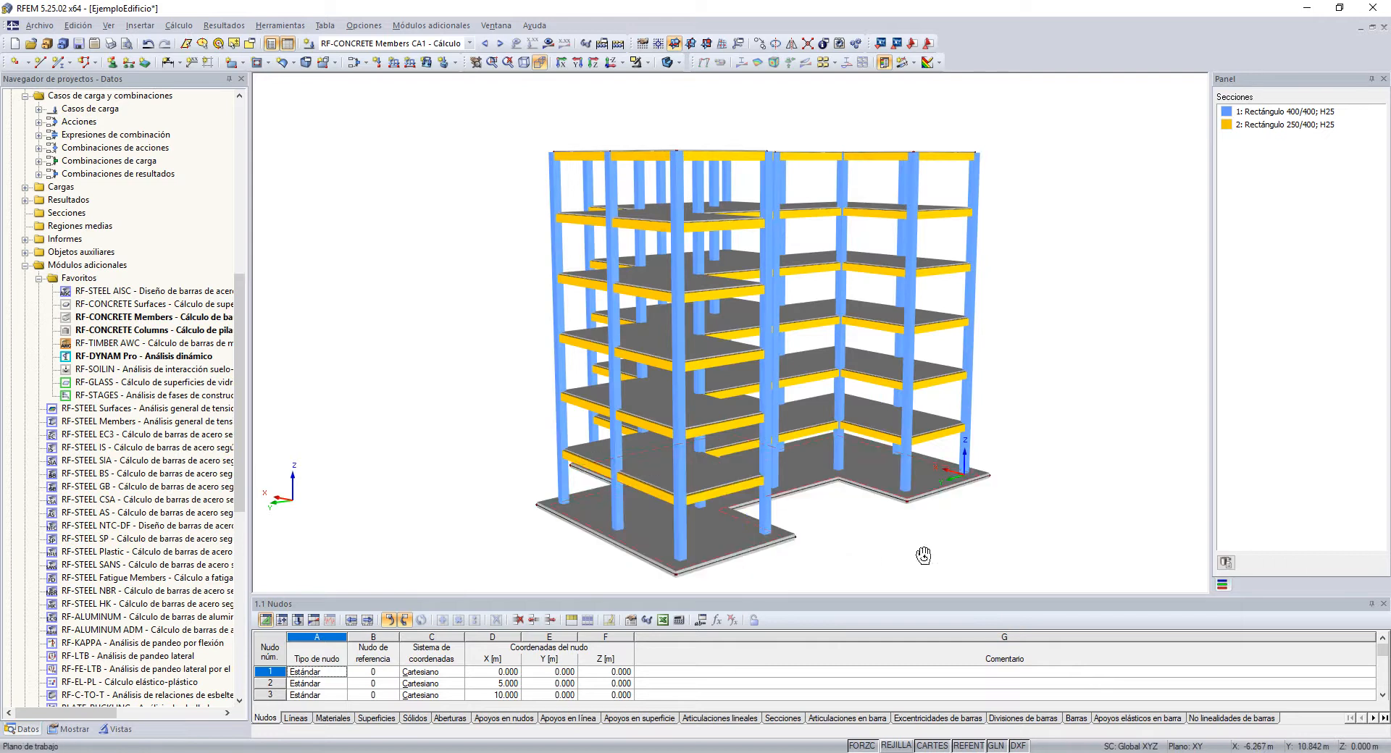
ctrl+middle_drag(924, 555, 697, 507)
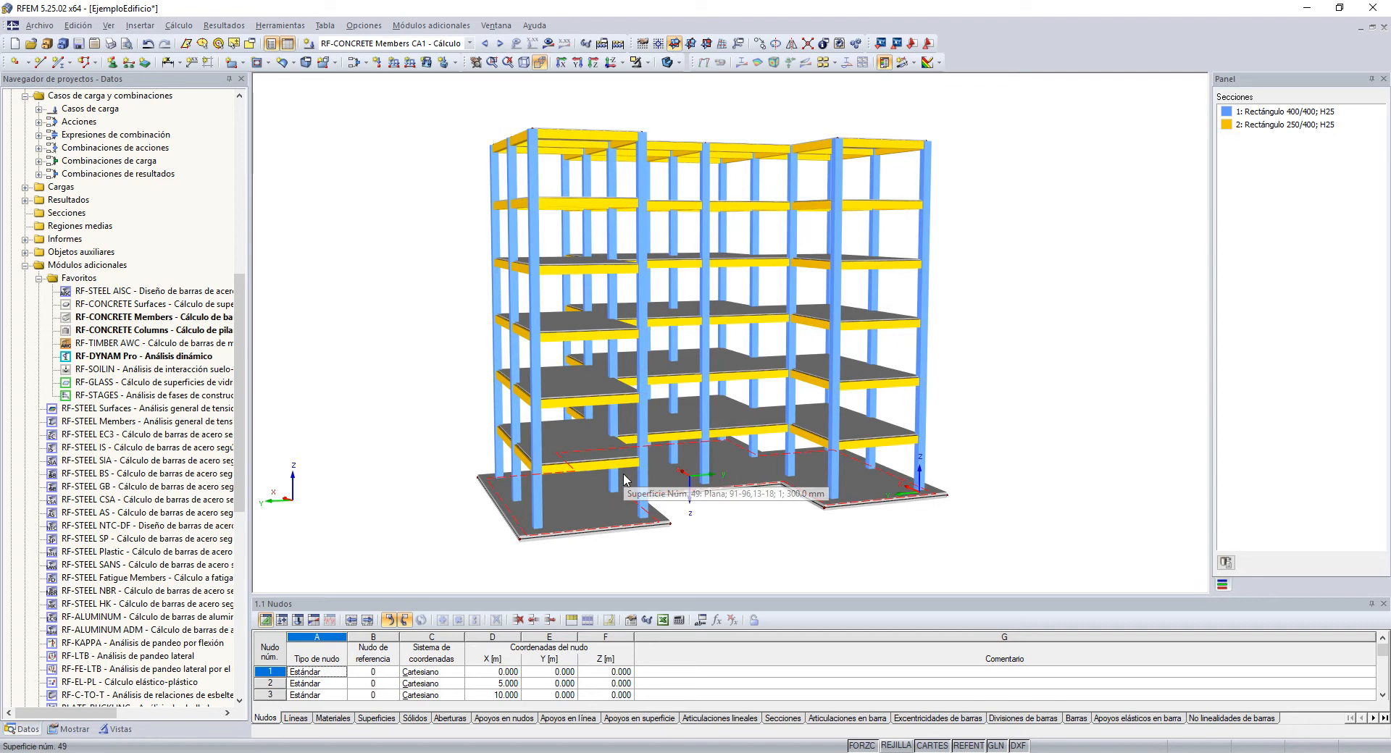
middle_drag(801, 559, 778, 561)
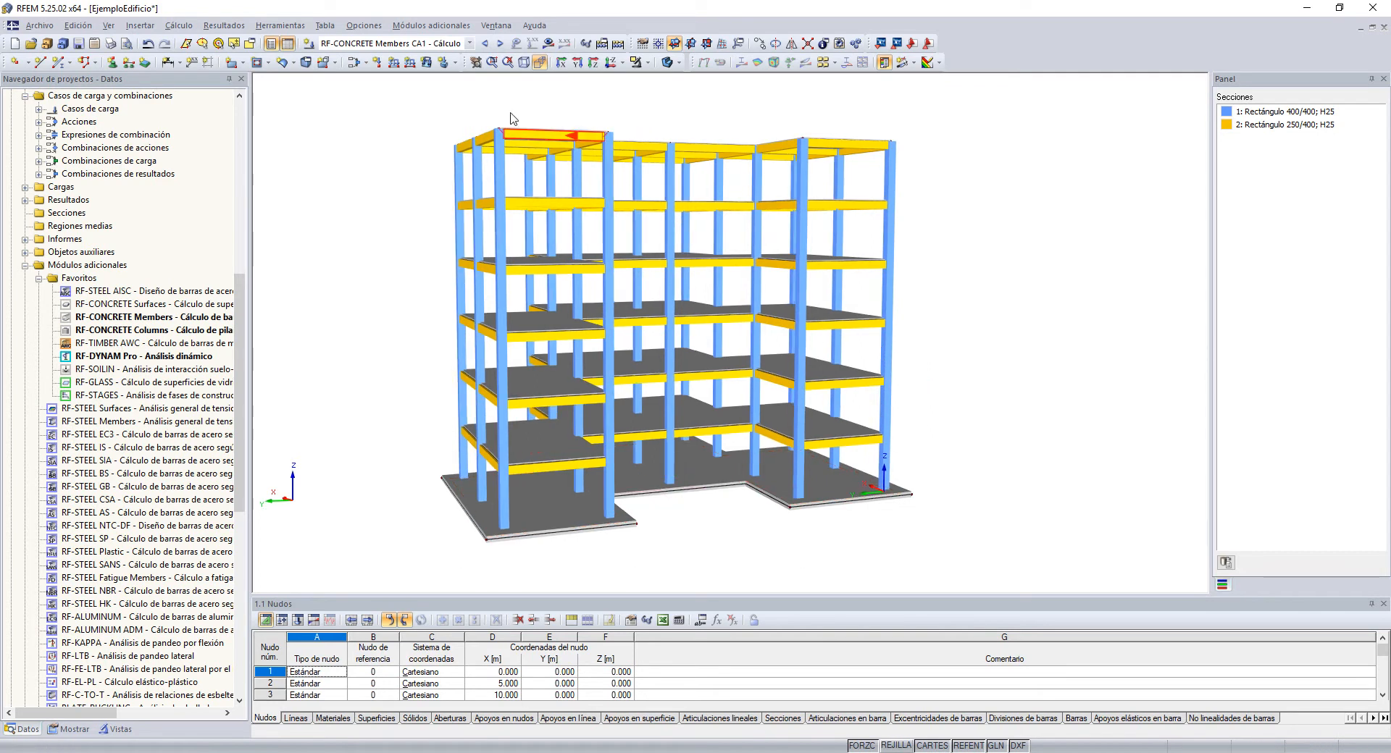
click(469, 43)
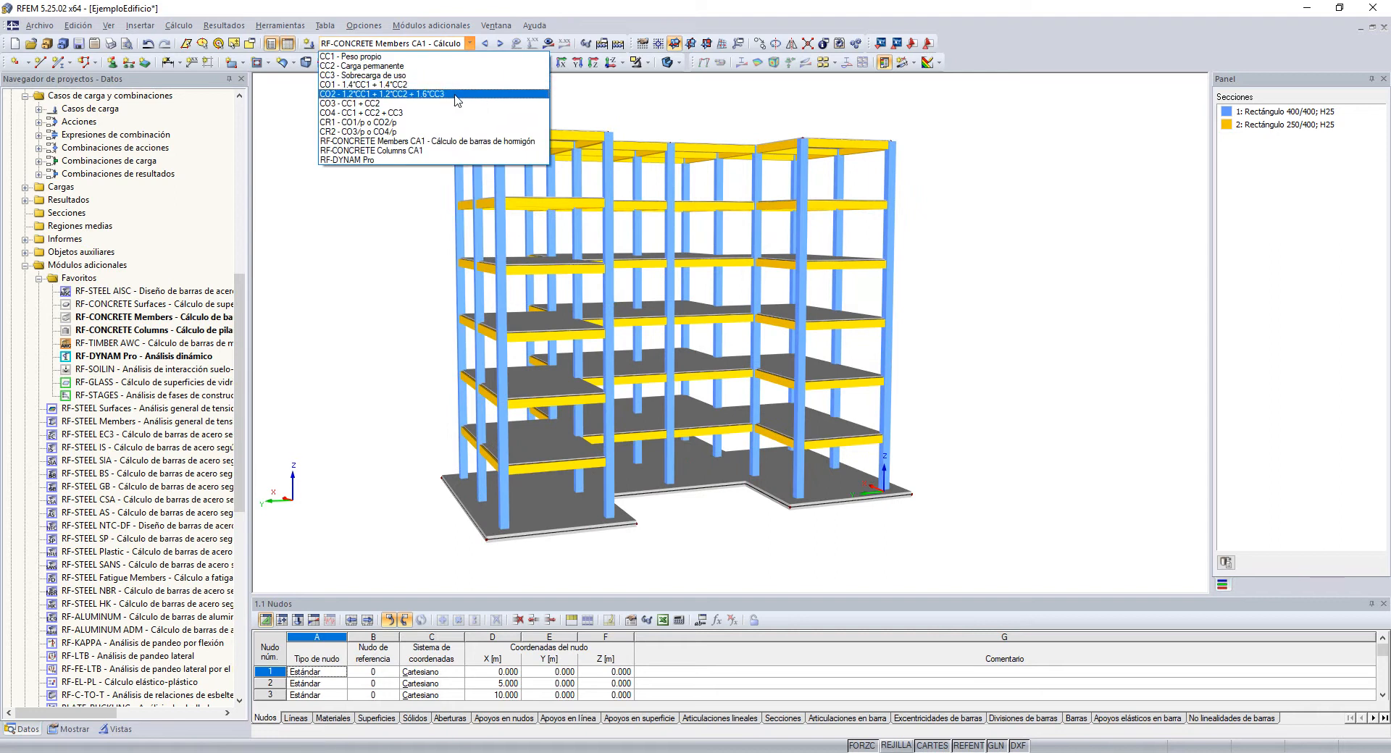
click(456, 112)
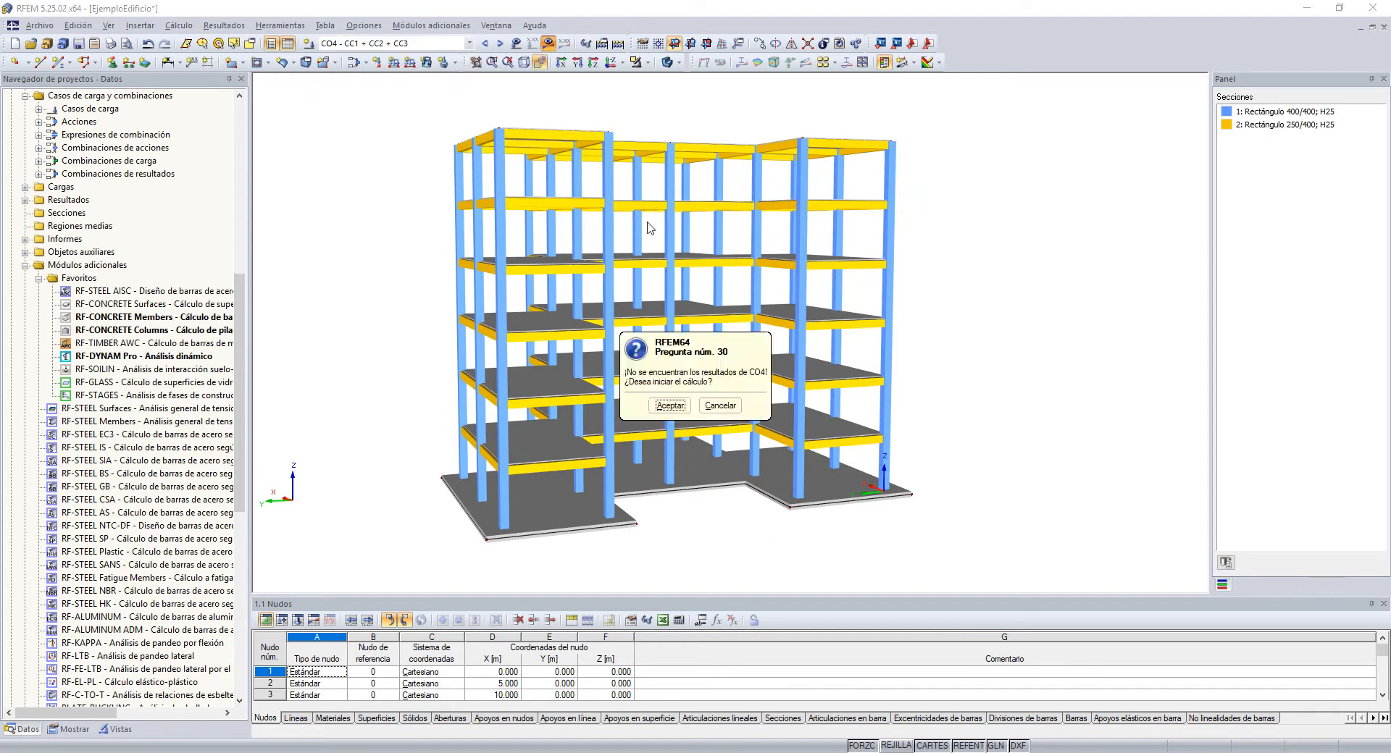
click(669, 405)
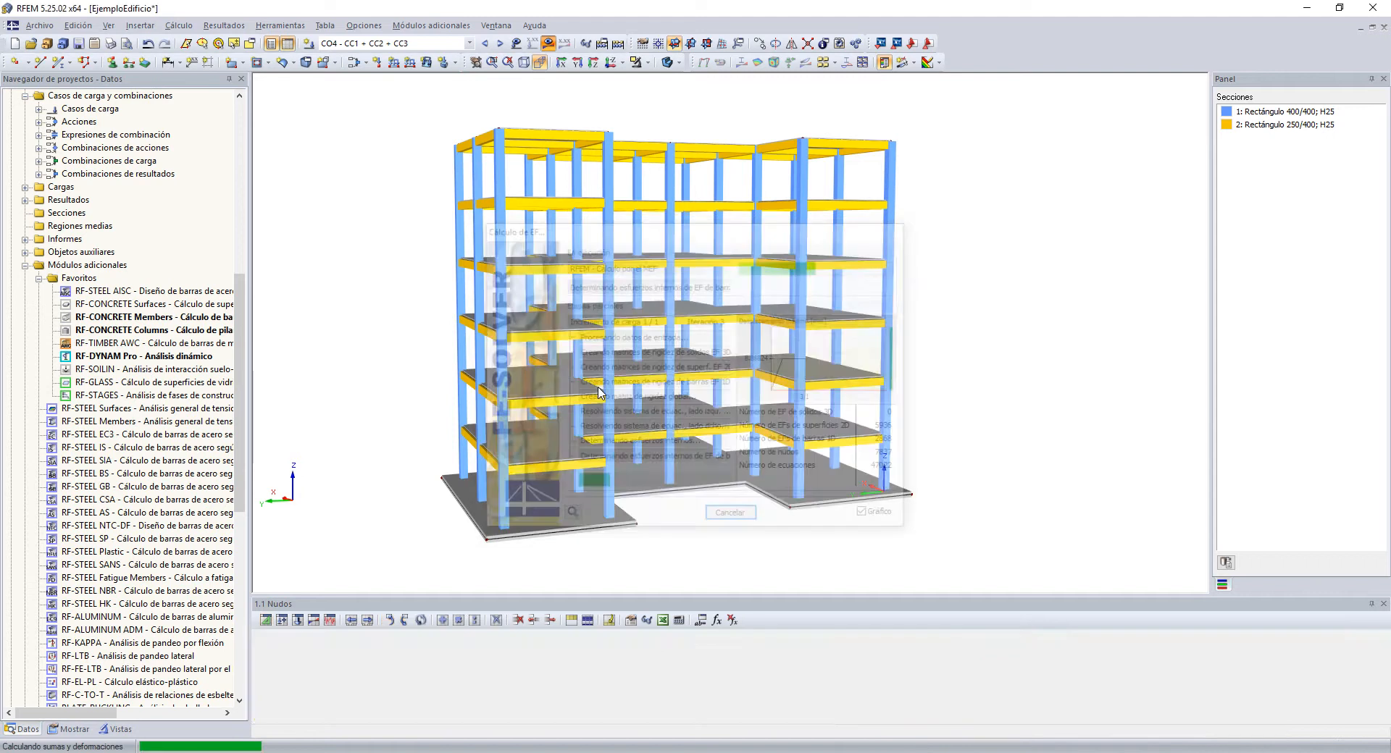
Display the global deformations of the building for CO4 and animate them
click(70, 729)
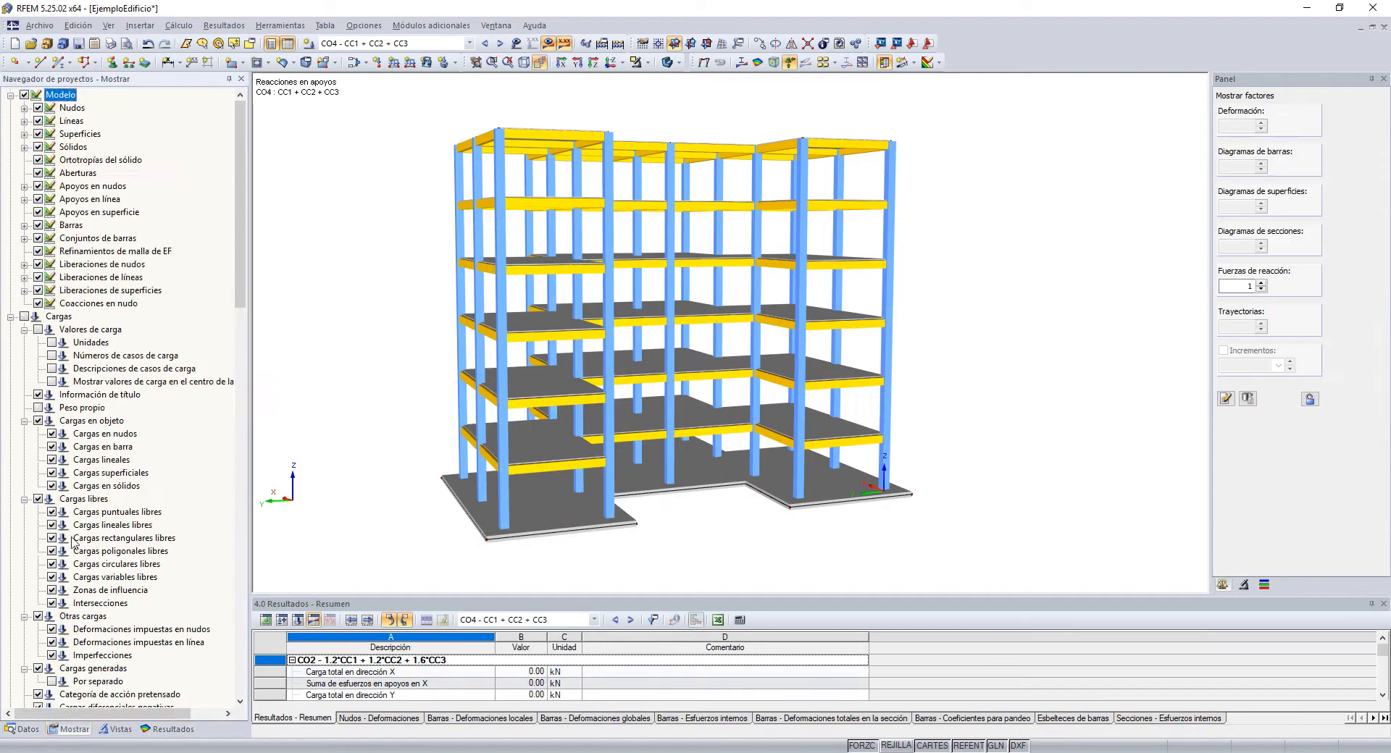
scroll(70, 545, down, 10)
click(24, 538)
click(38, 551)
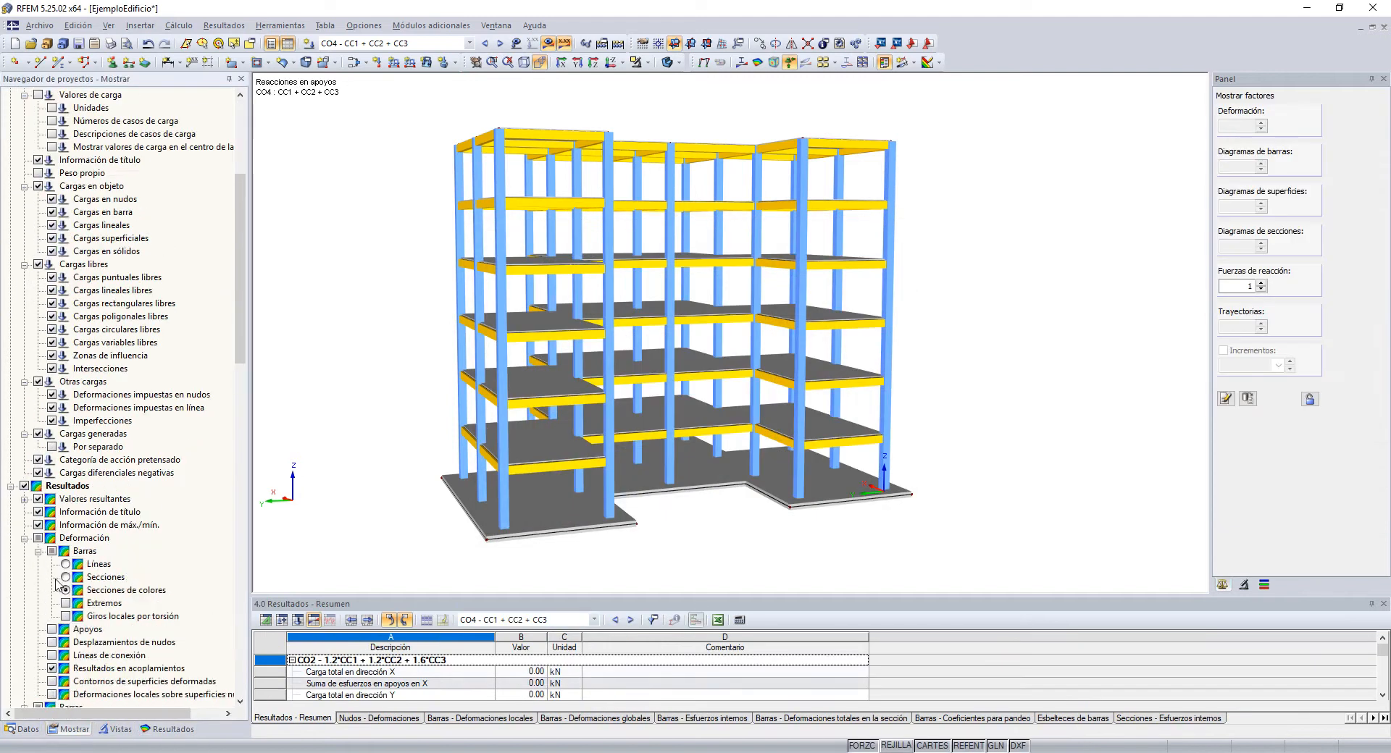
click(701, 63)
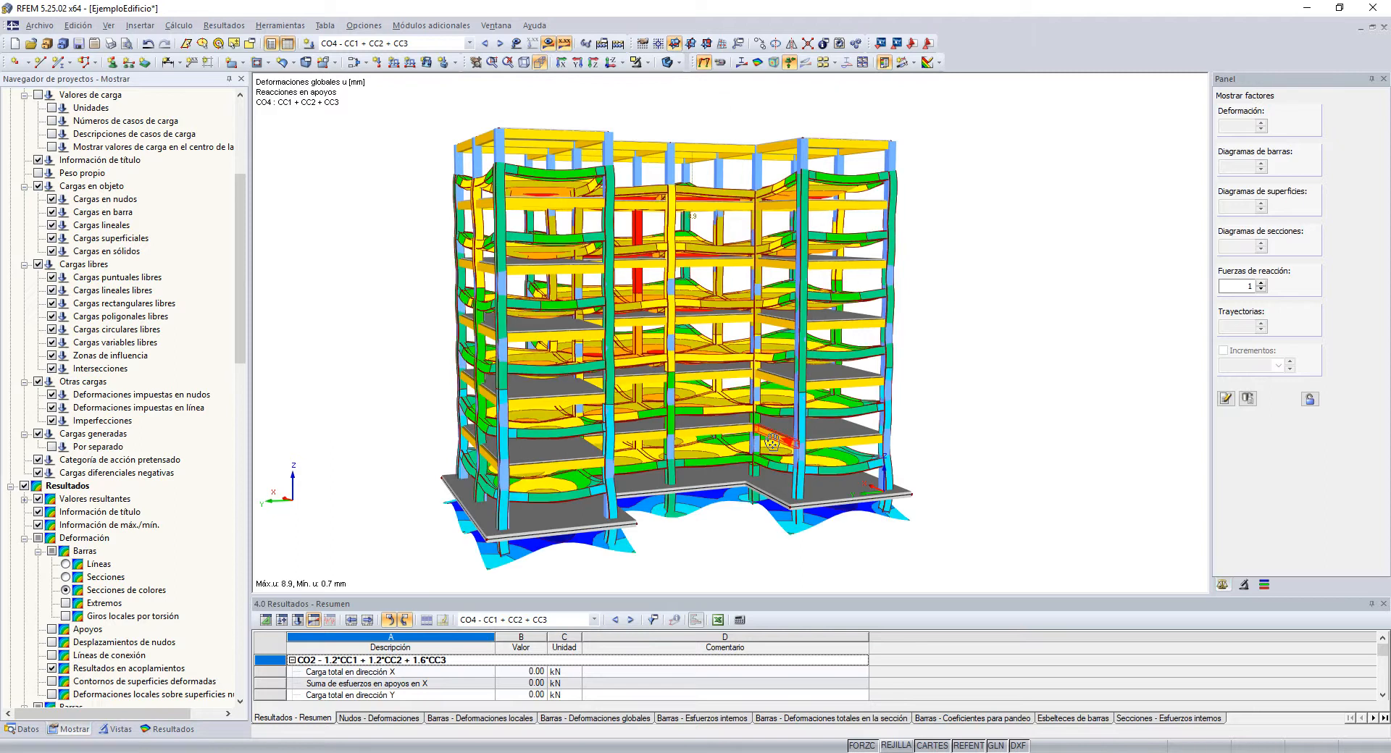
click(720, 63)
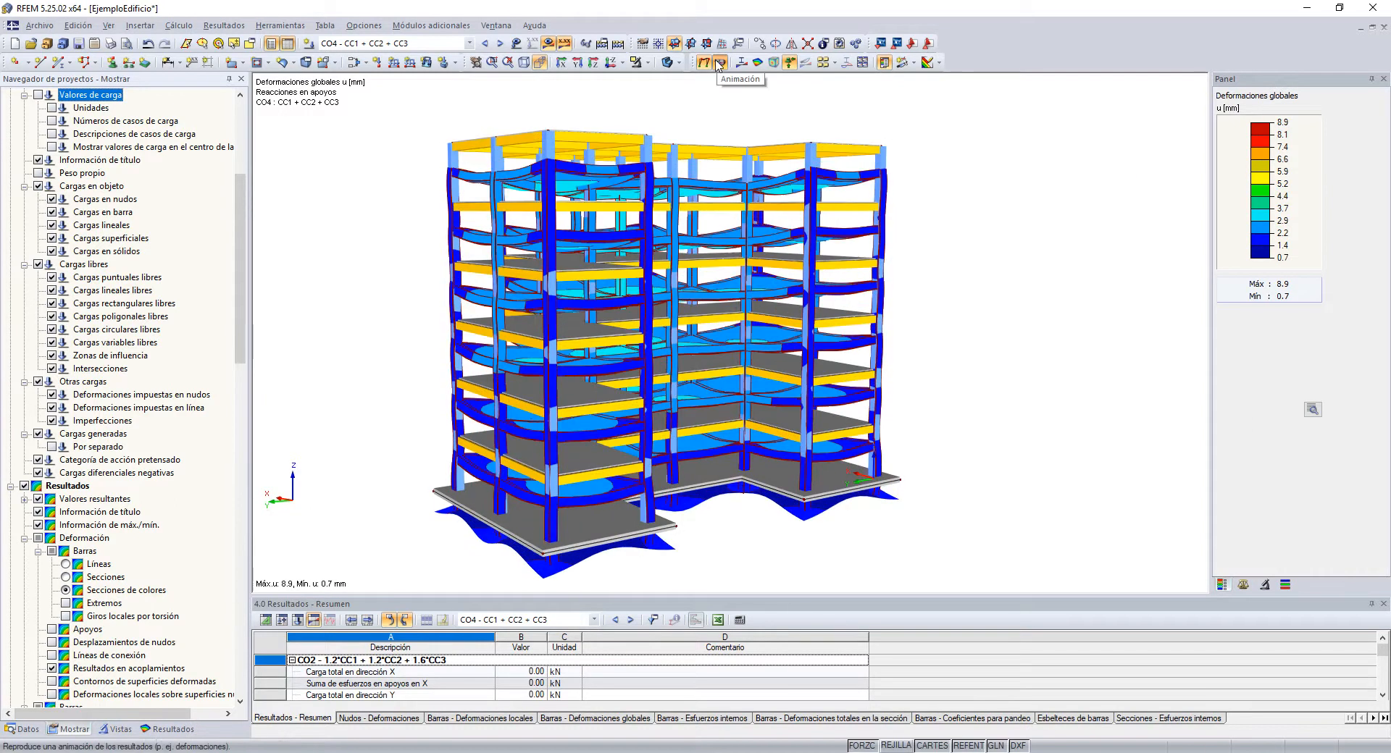
Display the internal forces M-y on the members instead of the deformations
click(741, 62)
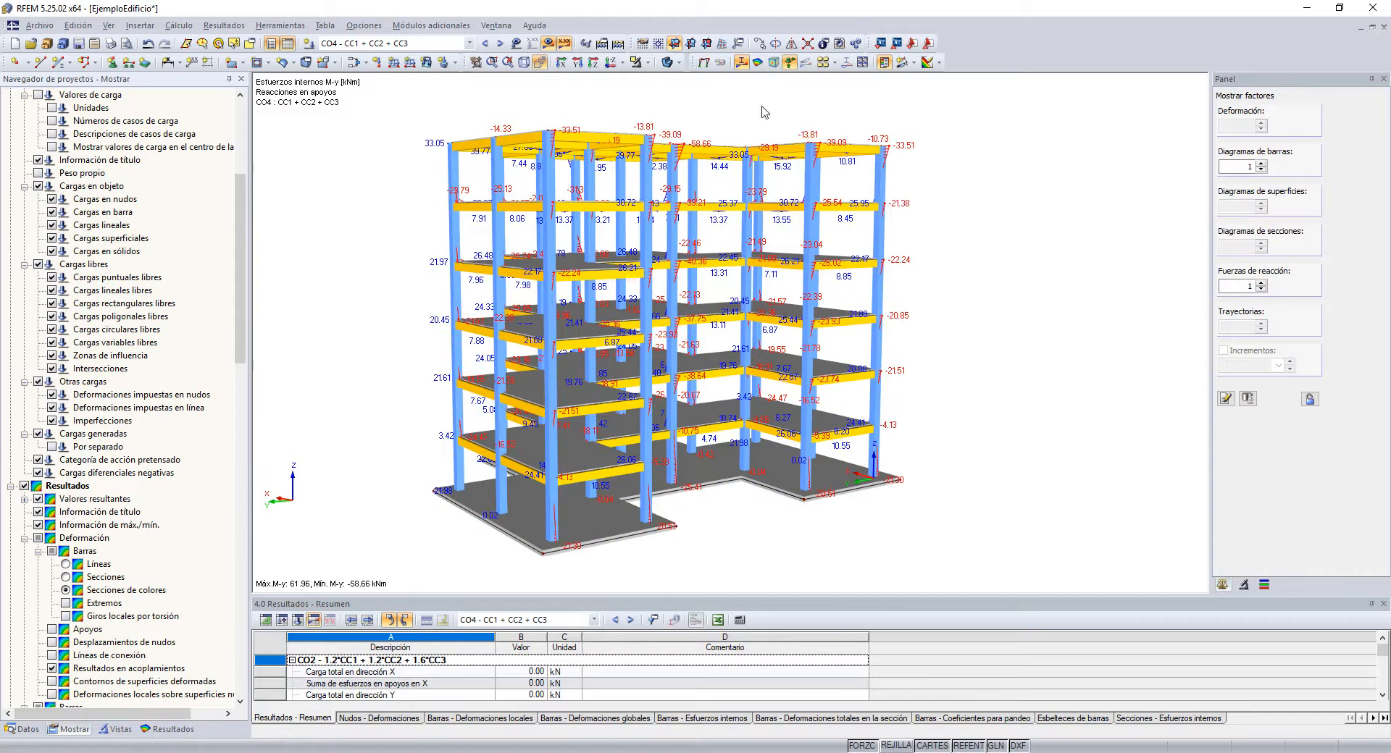
ctrl+middle_drag(900, 197, 753, 176)
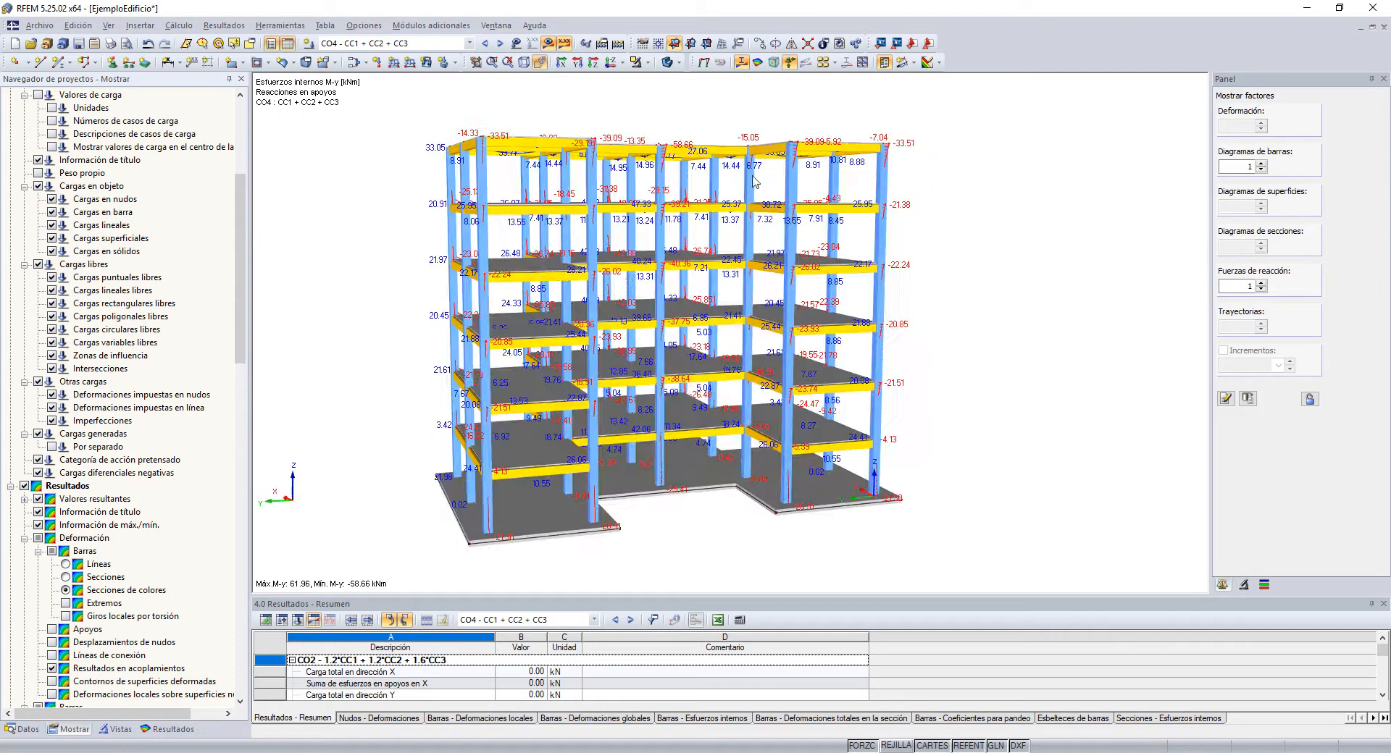
ctrl+middle_drag(628, 272, 783, 208)
Isolate one interior frame of the building in visibility mode and look at it from the front
drag(676, 111, 749, 589)
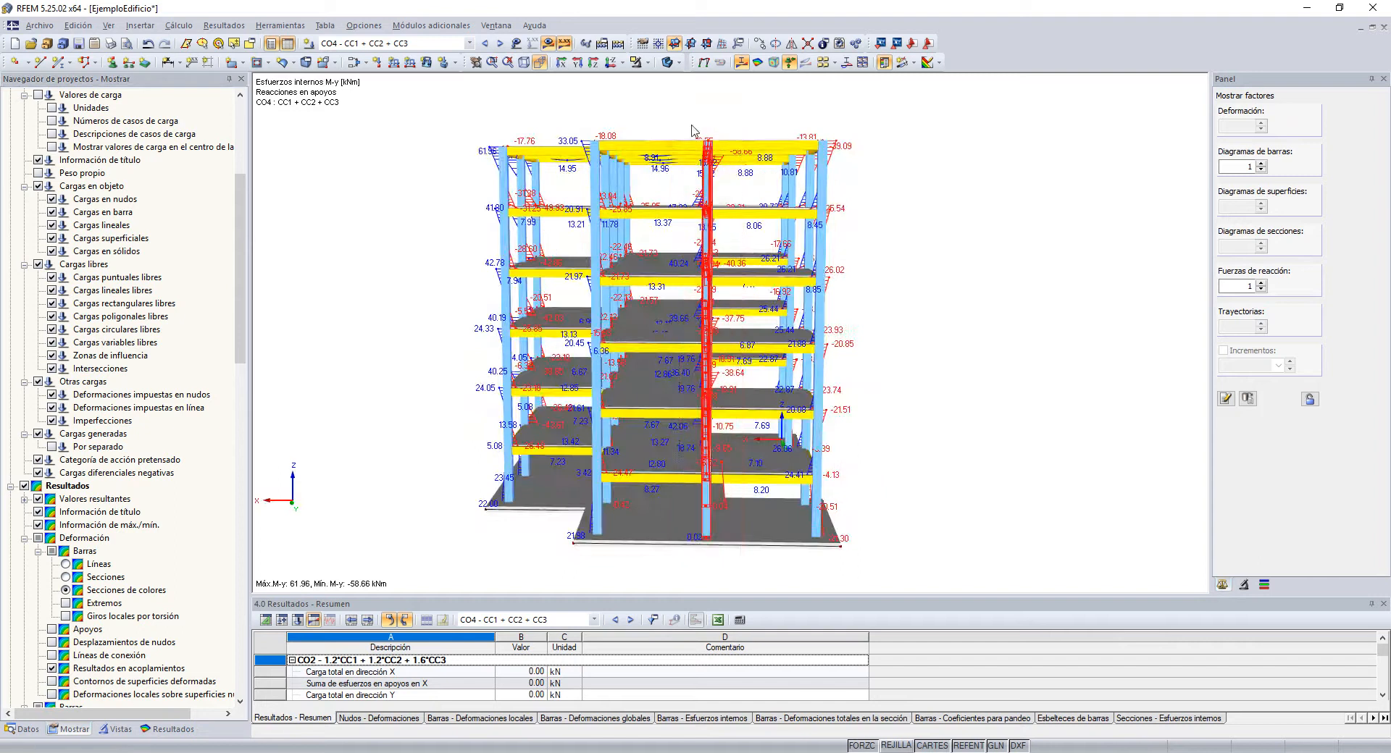
click(639, 62)
ctrl+middle_drag(922, 209, 442, 221)
click(391, 372)
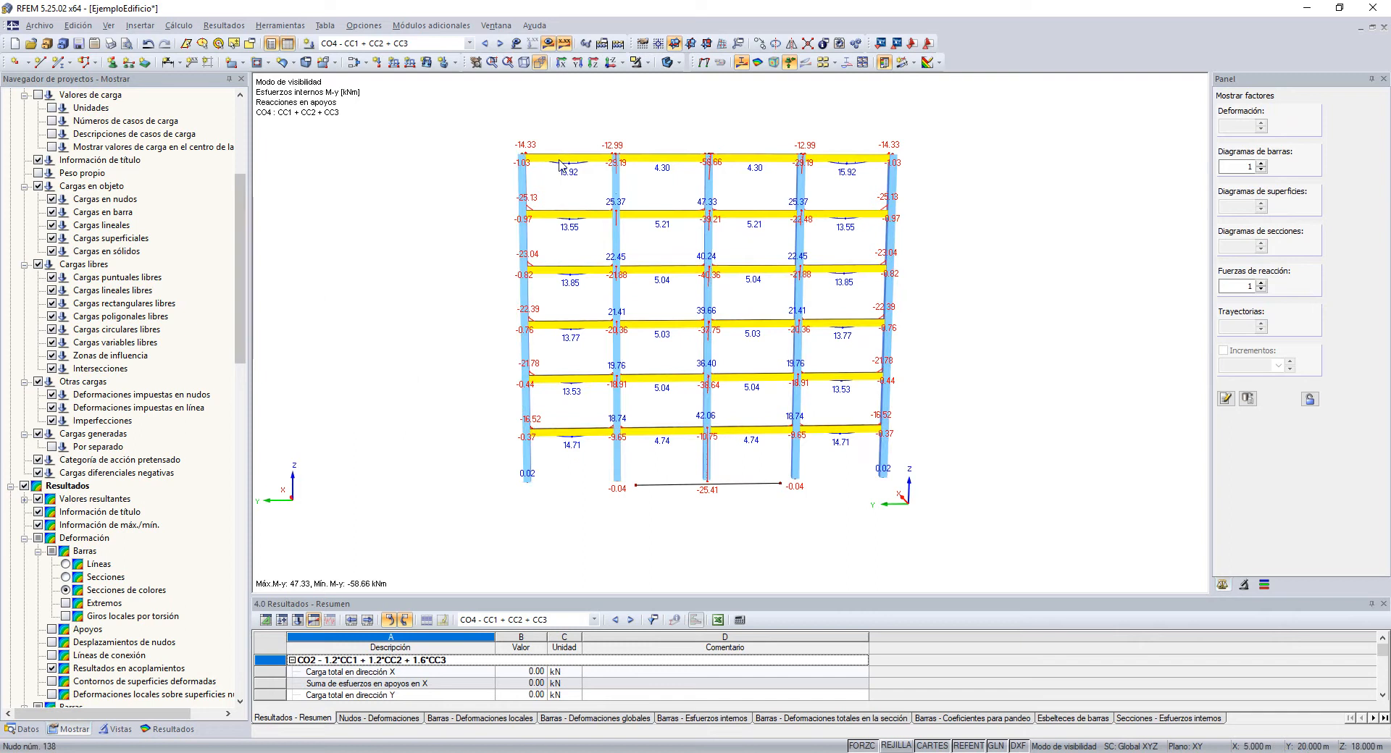
Show the isolated frame as a wireframe and enlarge its My member diagrams to a display factor of 4
click(679, 62)
click(681, 77)
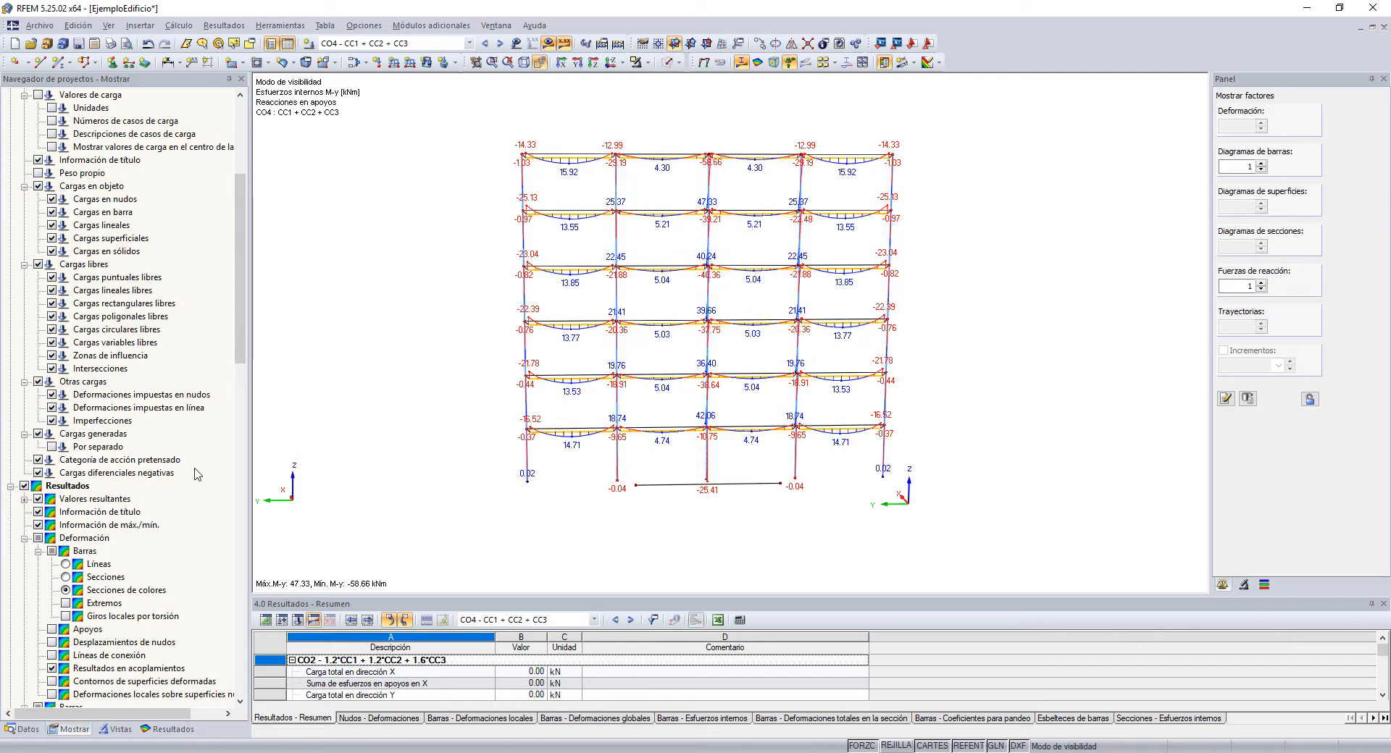
click(156, 728)
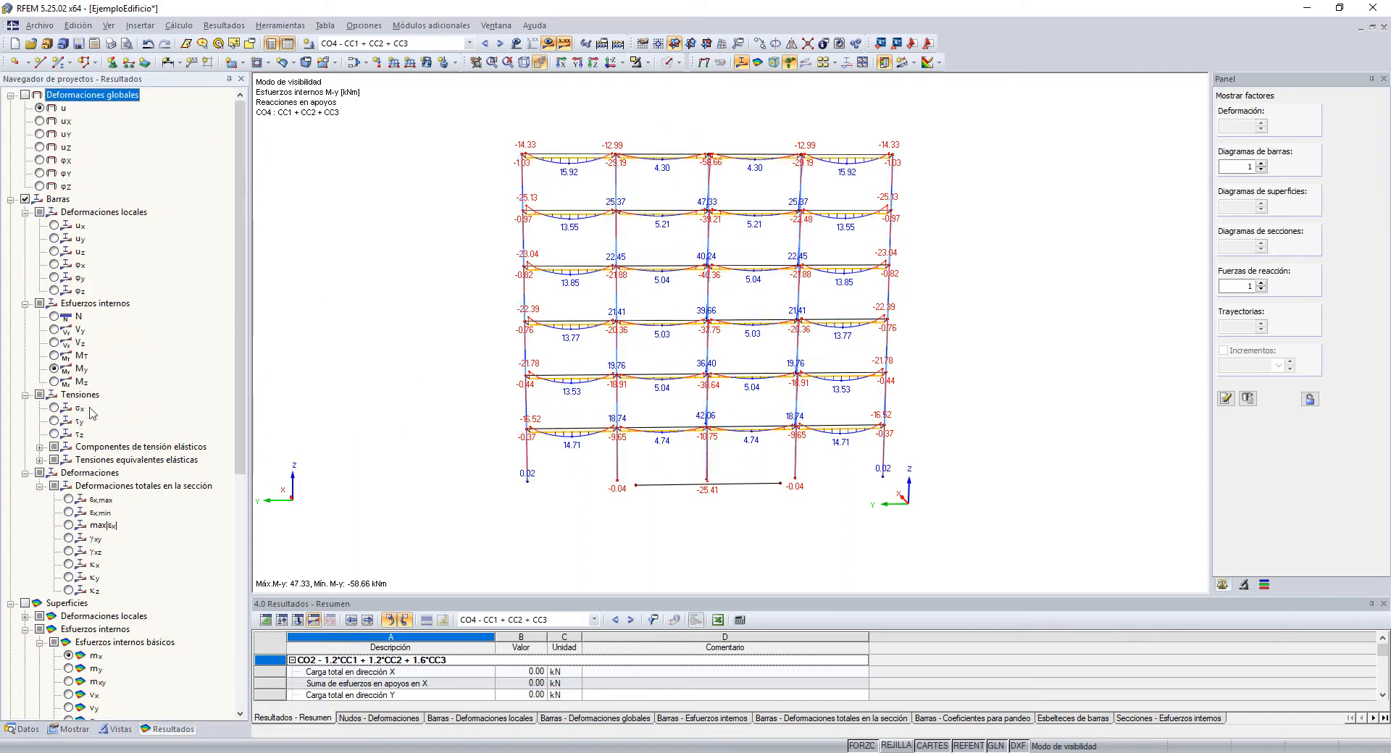
click(55, 369)
click(1261, 163)
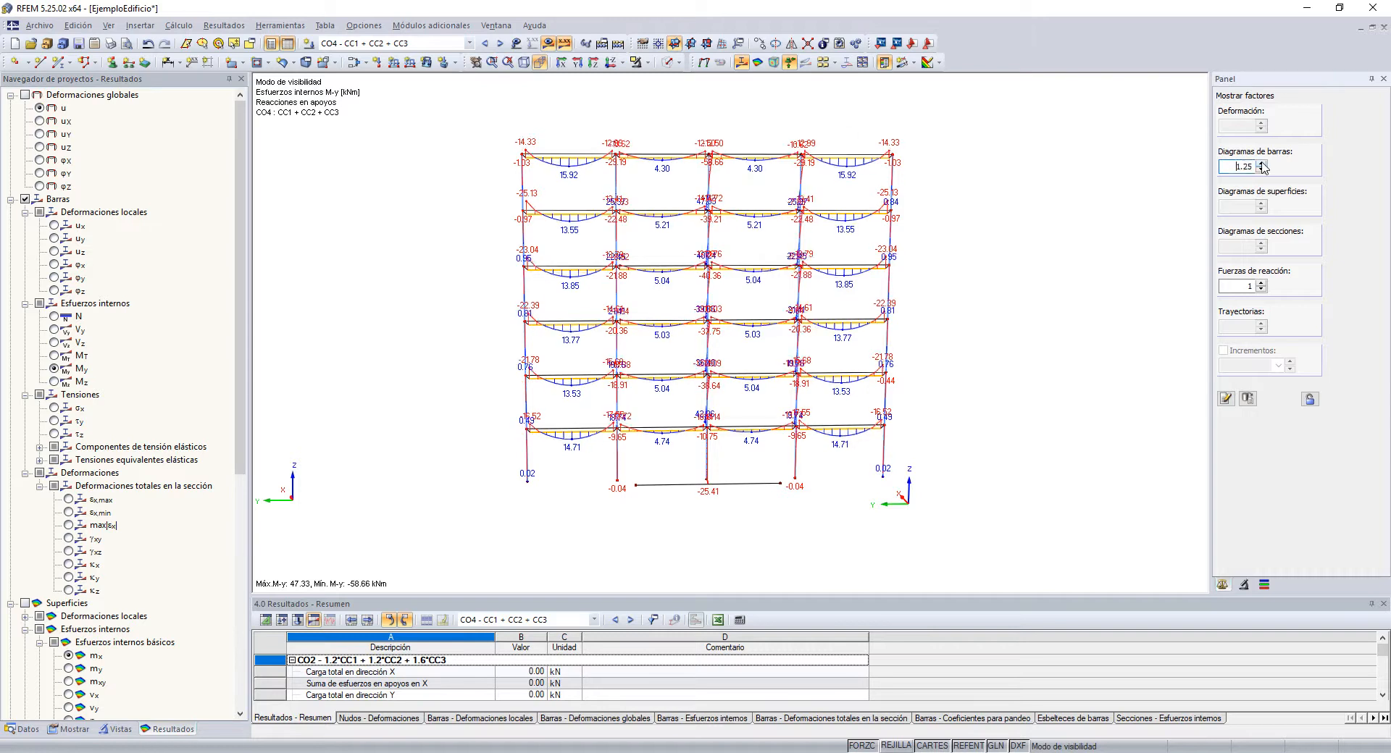
click(1261, 163)
click(1261, 163)
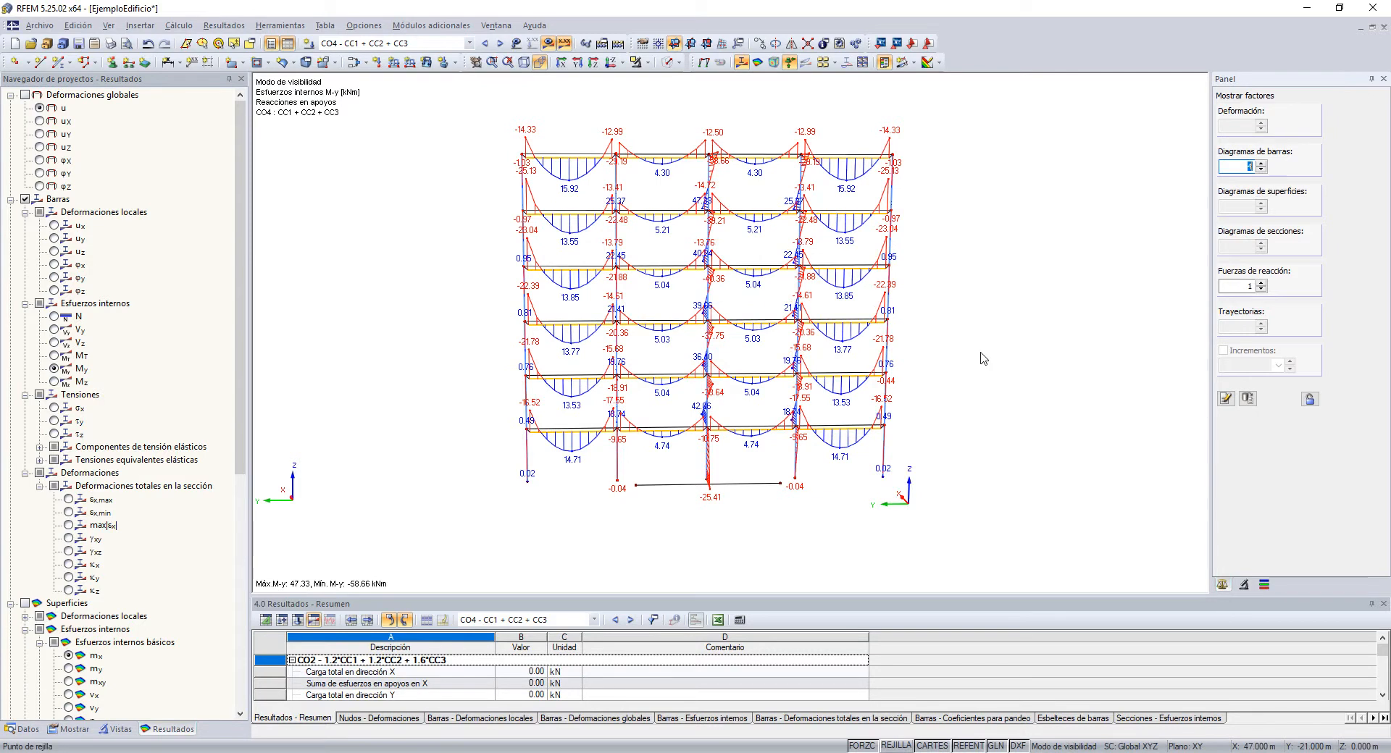
ctrl+middle_drag(945, 381, 637, 416)
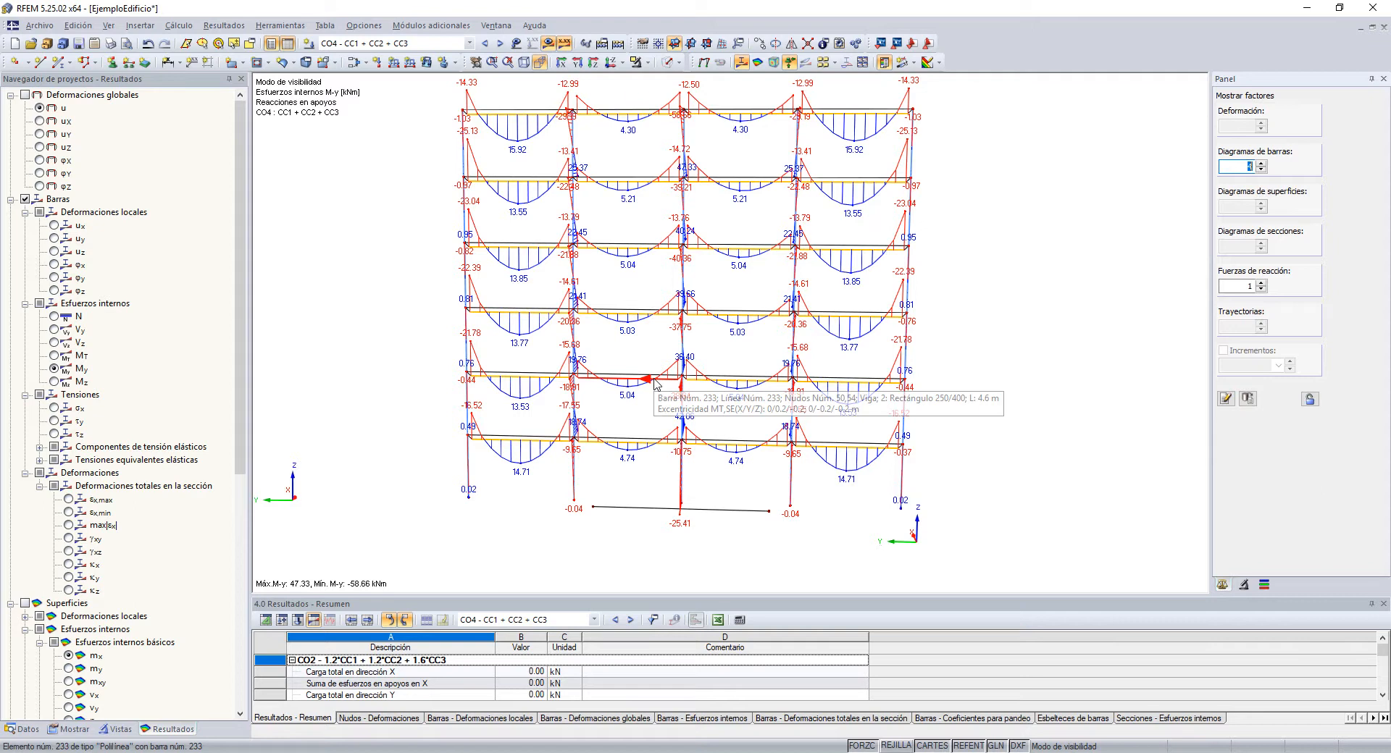
Hide the member internal forces and cancel the visibility mode to bring back the whole building
click(740, 63)
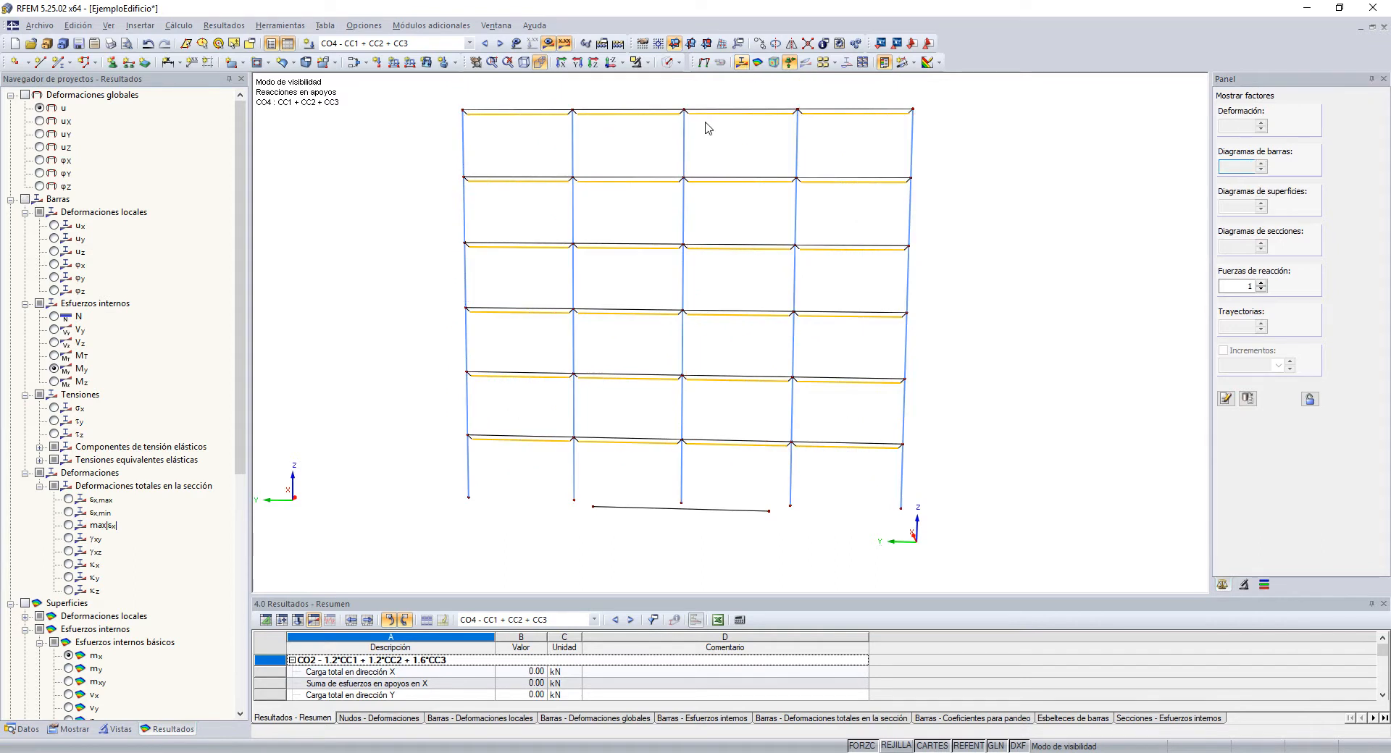
right_click(482, 496)
mouse_move(652, 465)
click(727, 466)
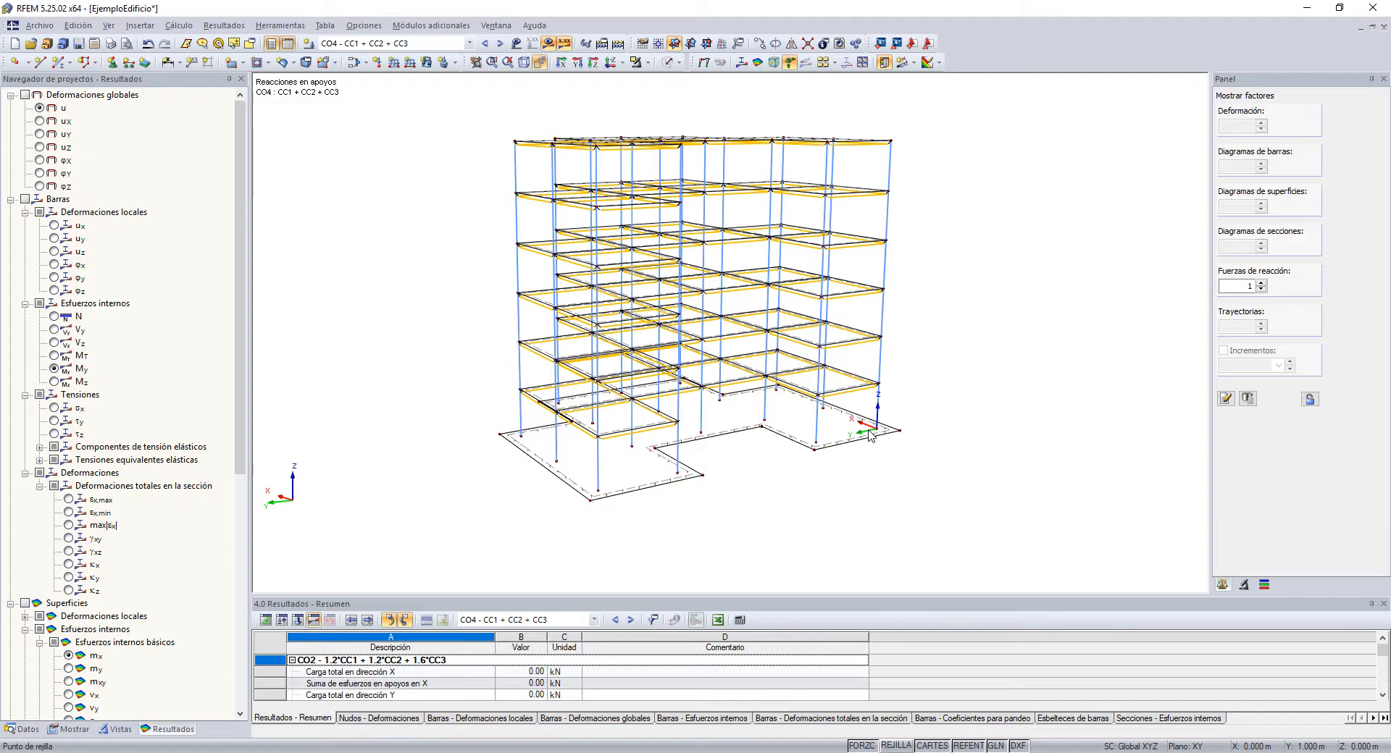
ctrl+middle_drag(859, 425, 716, 291)
Switch the building to the solid display and return it to wireframe
click(667, 62)
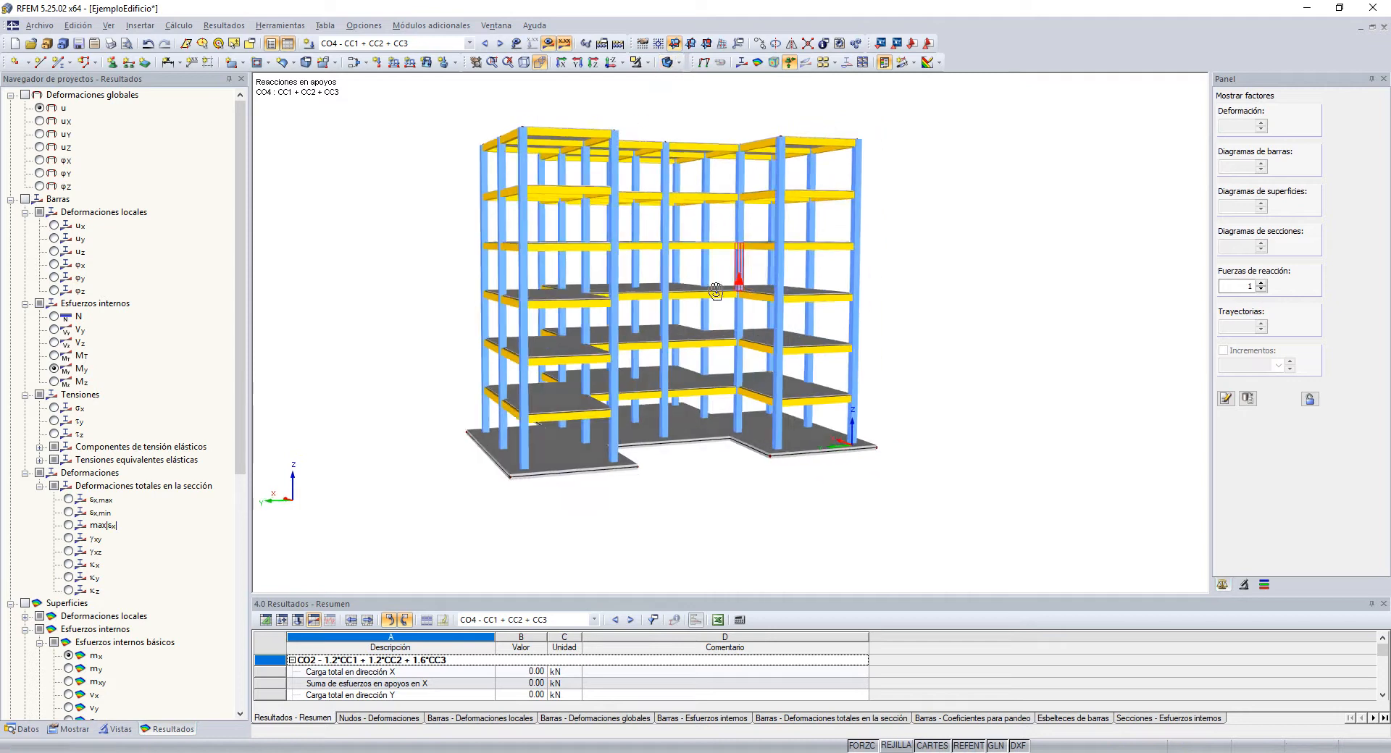
click(679, 62)
click(680, 85)
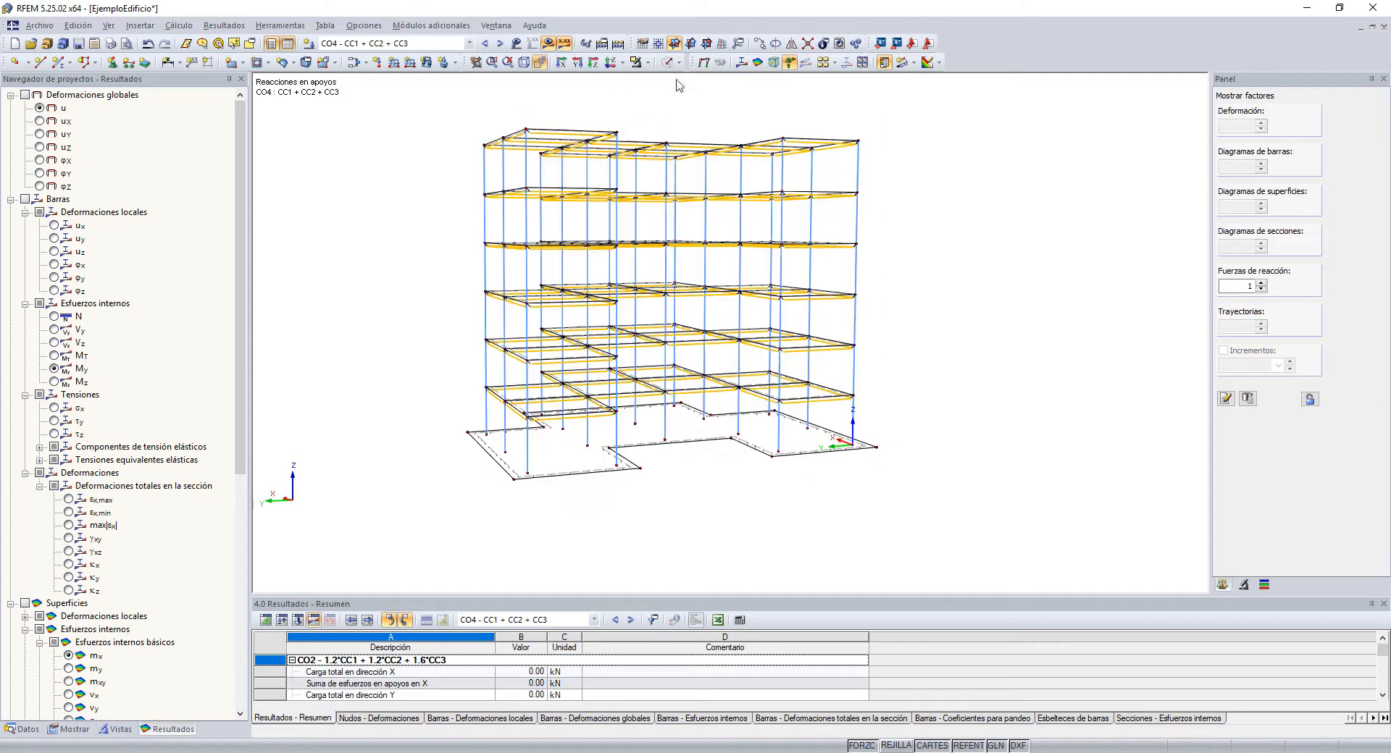
Open the reinforcement settings of RF-CONCRETE Members and turn off the option Mostrar barras de armadura con diámetro
click(27, 729)
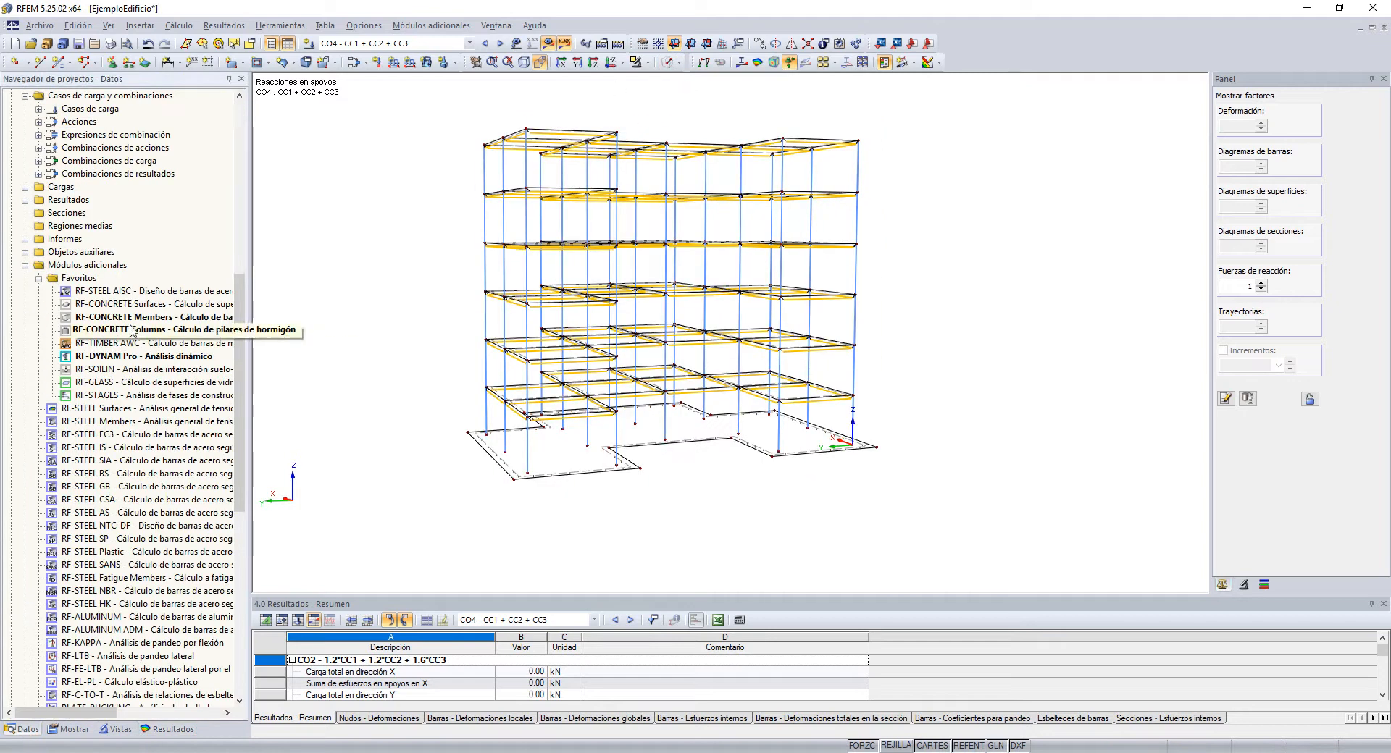
double_click(133, 318)
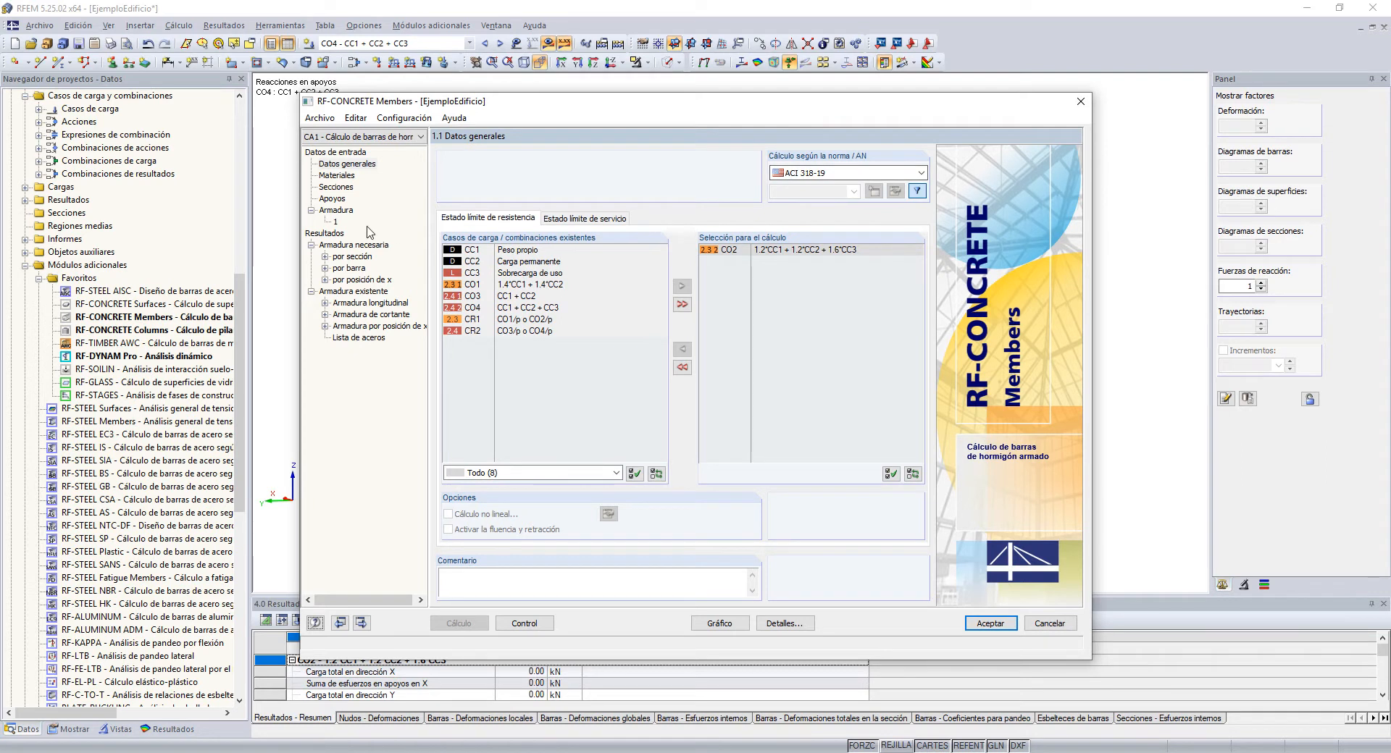
click(338, 211)
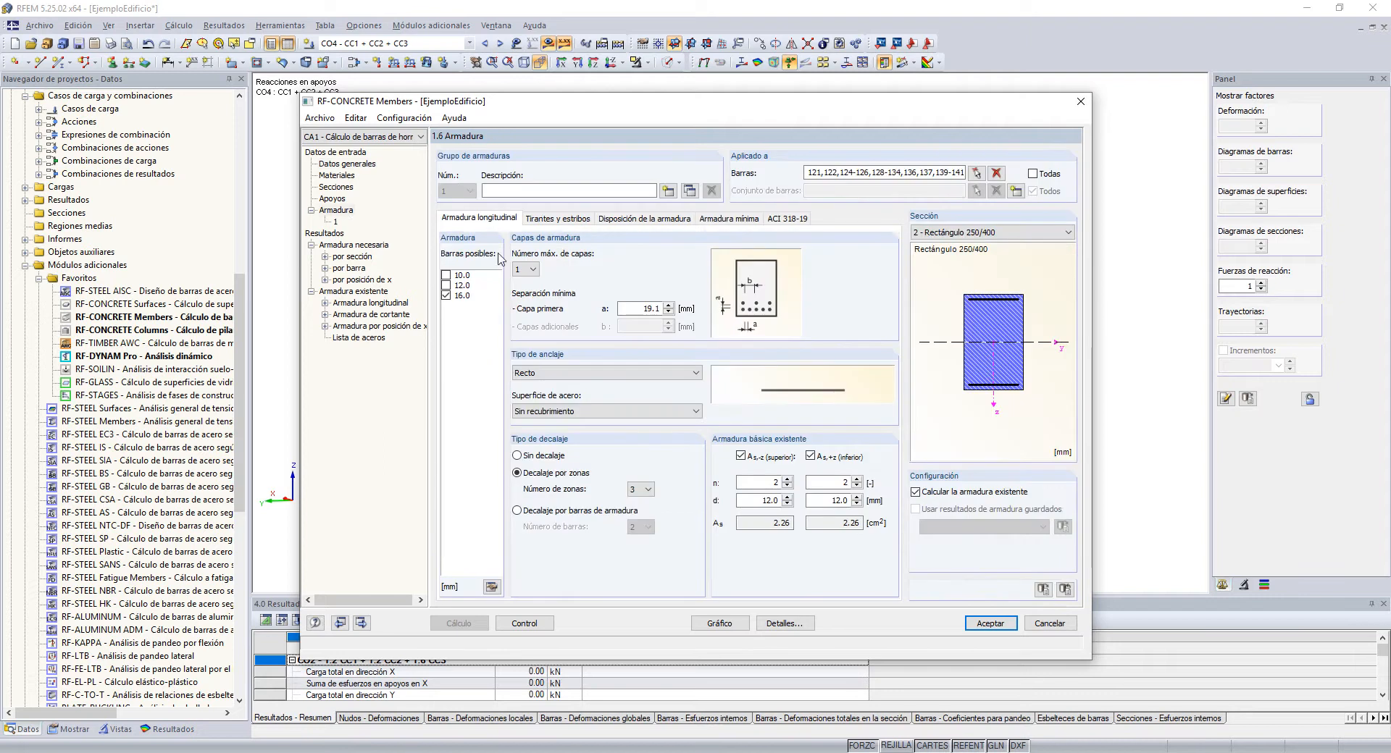
click(417, 120)
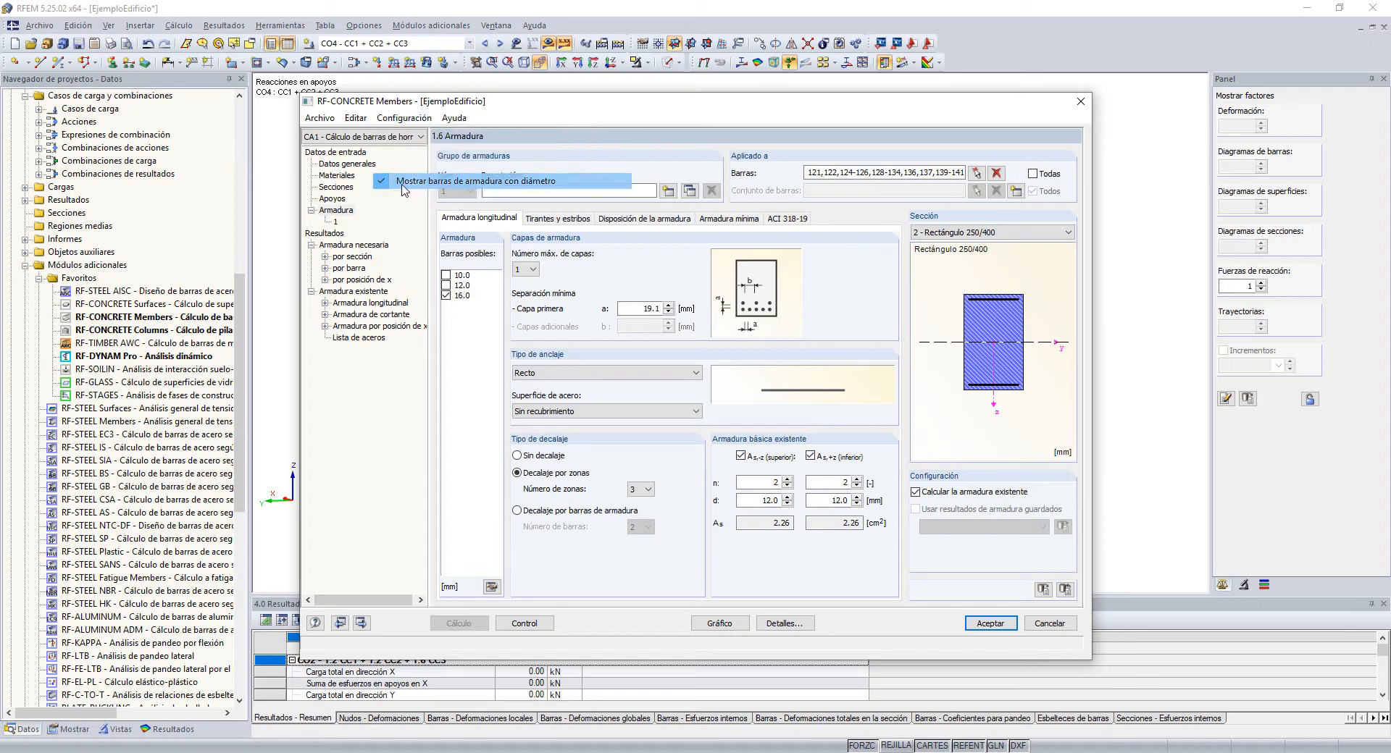
click(471, 180)
click(668, 413)
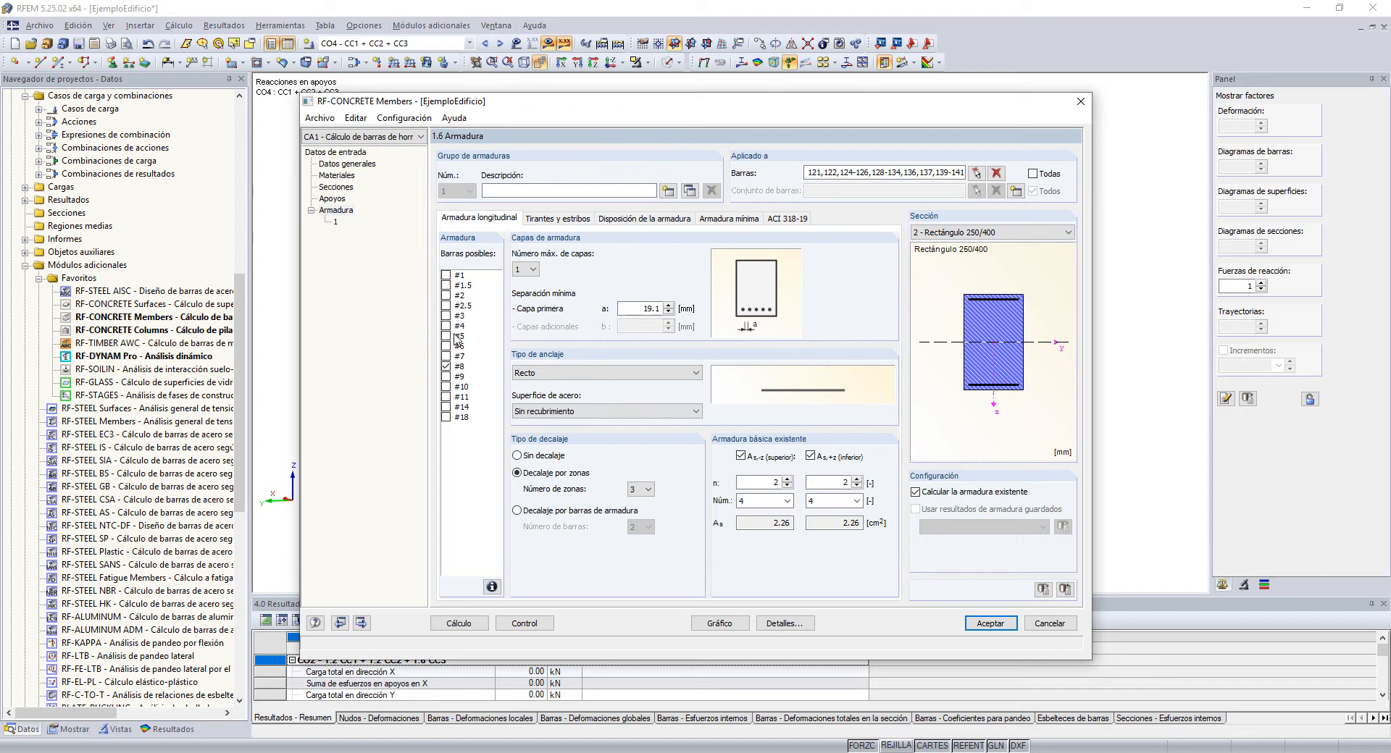
Allow only bar sizes #4 and #5 for the longitudinal reinforcement, deselecting #8
click(448, 368)
click(446, 326)
click(445, 326)
click(445, 336)
Set the bar number of the existing basic reinforcement to 5 for both the upper and lower layers
click(757, 502)
click(788, 597)
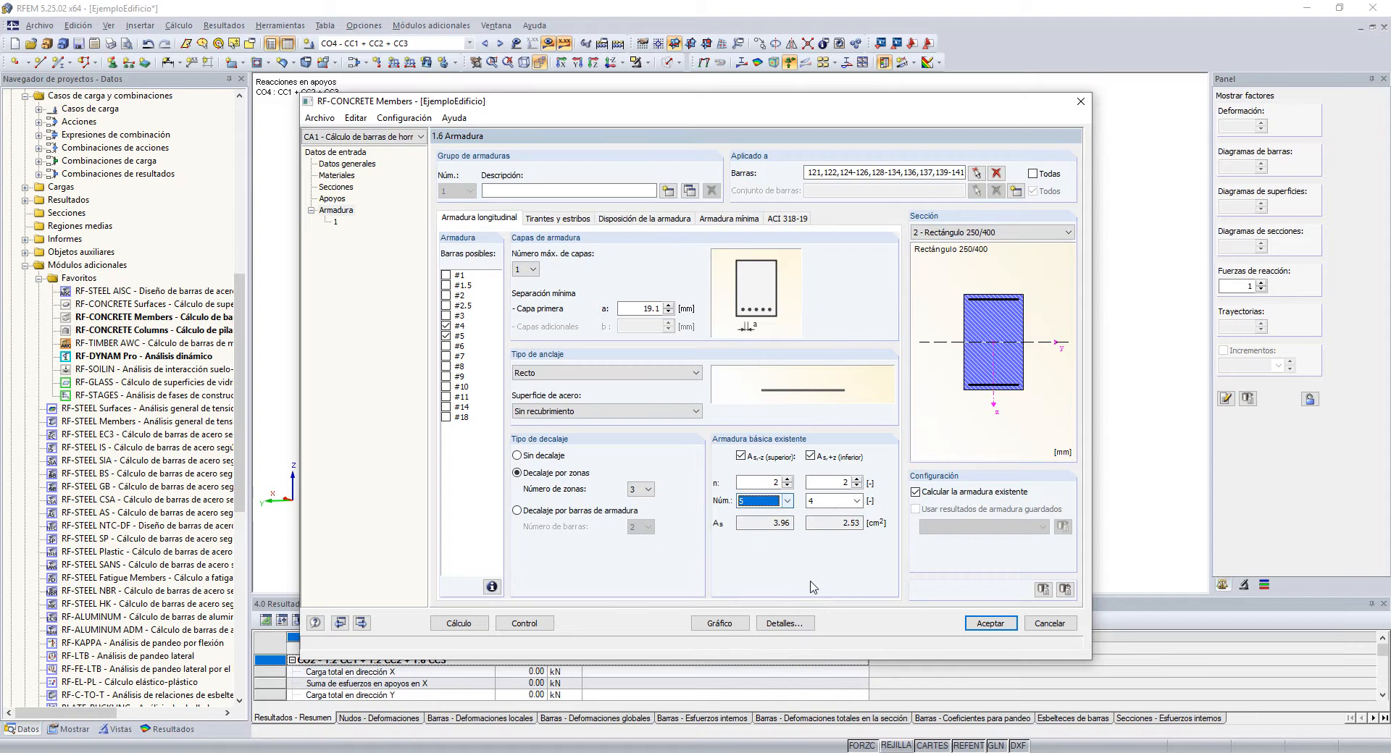
click(846, 509)
click(847, 598)
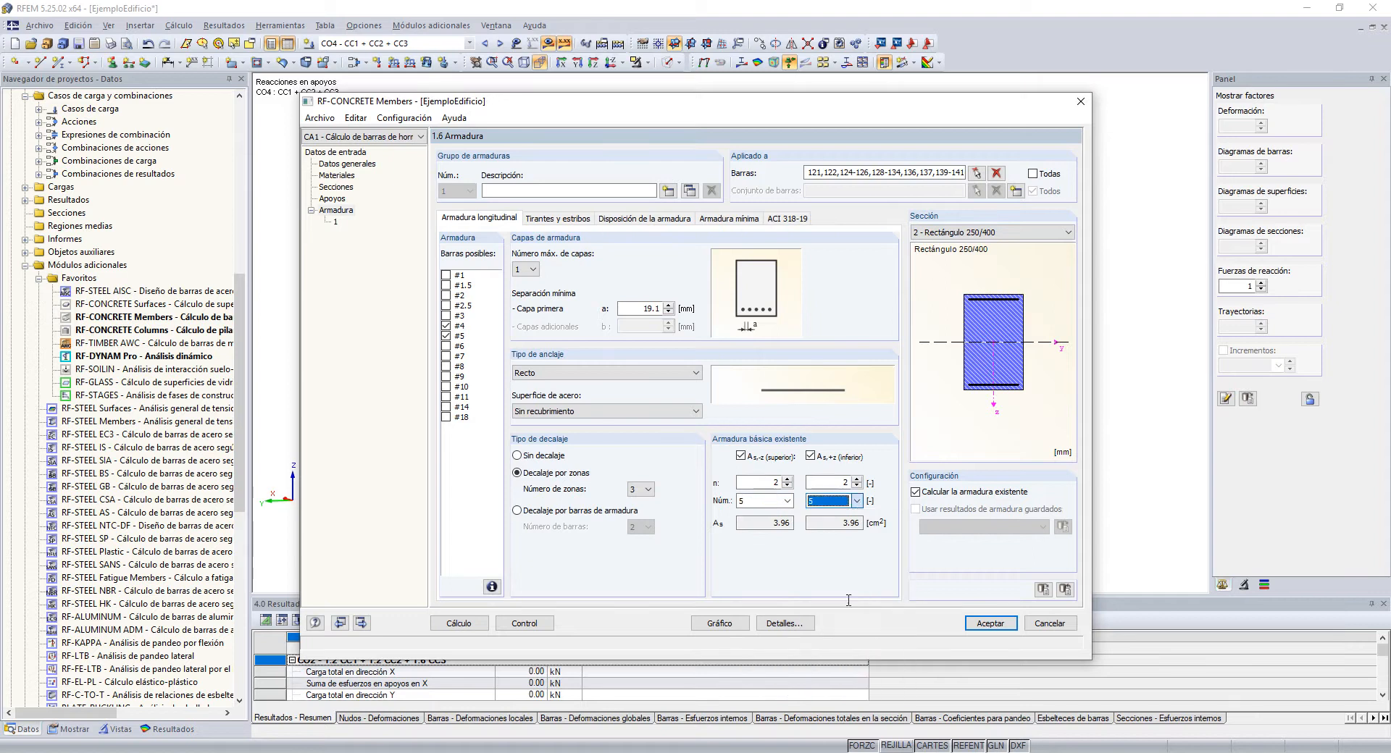
Review the stirrup, reinforcement layout and minimum reinforcement settings, including the import of the reinforcement area from bars
click(552, 219)
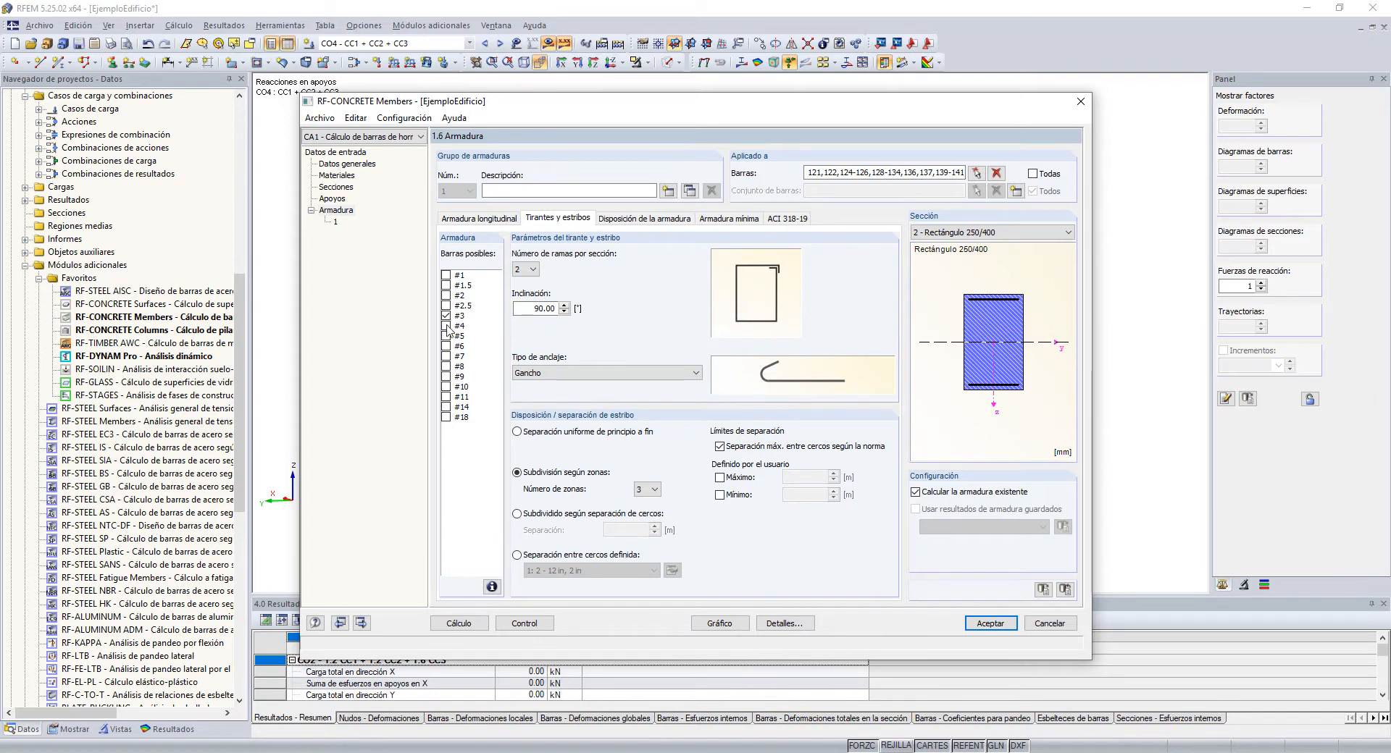
click(665, 219)
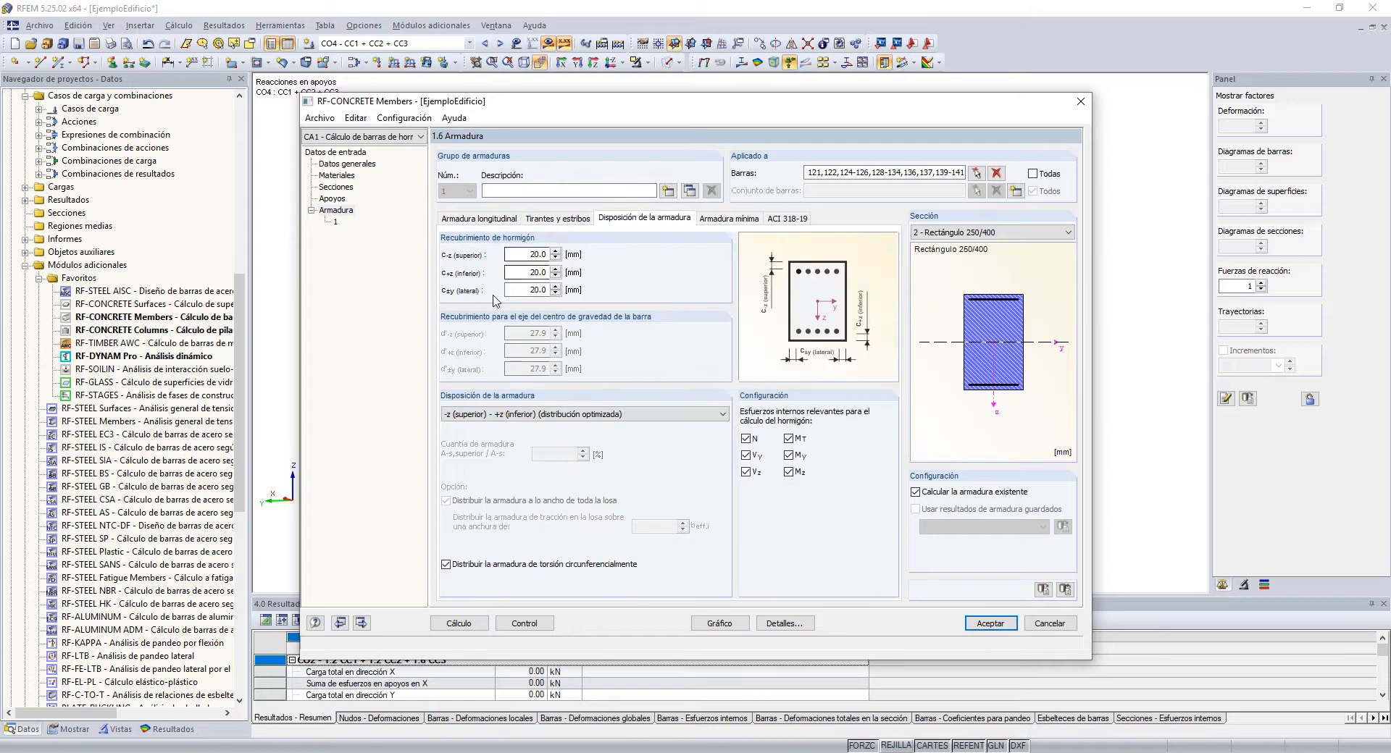
click(722, 219)
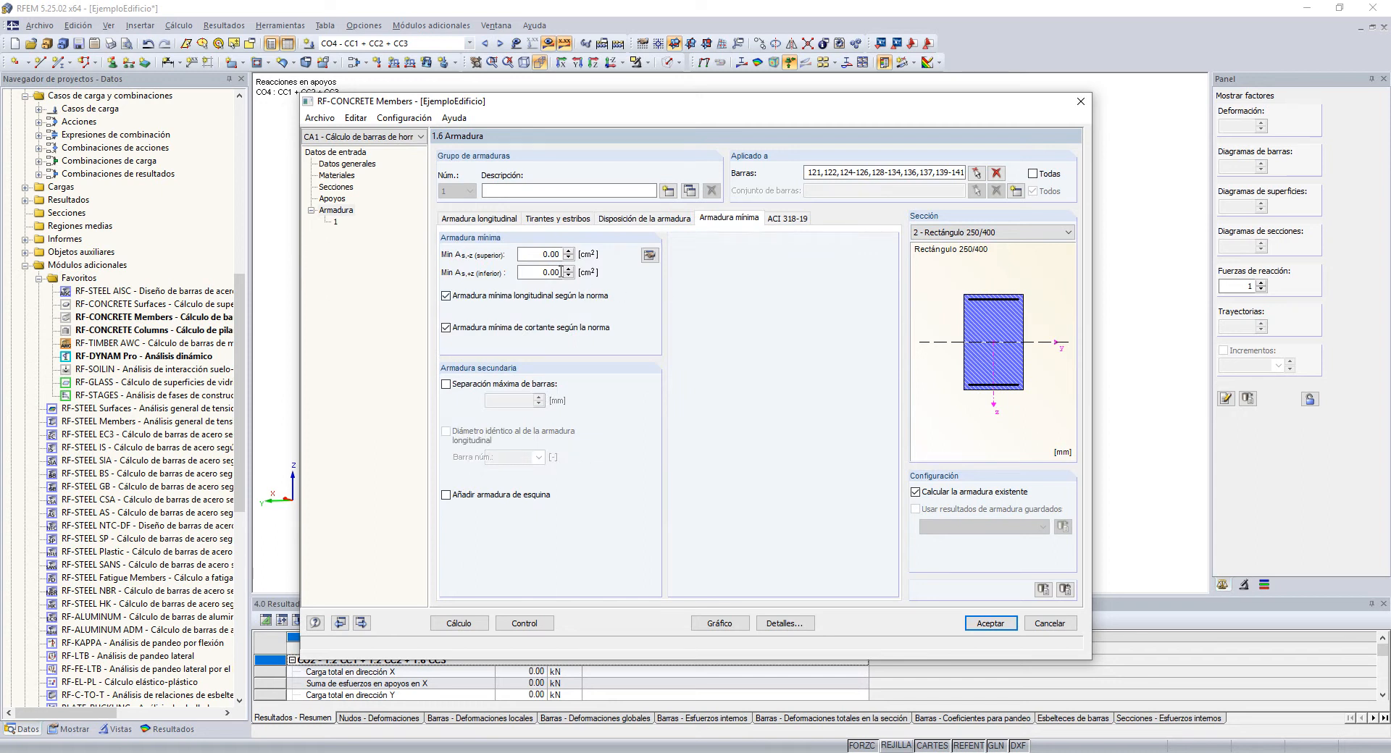
drag(538, 254, 601, 259)
click(650, 255)
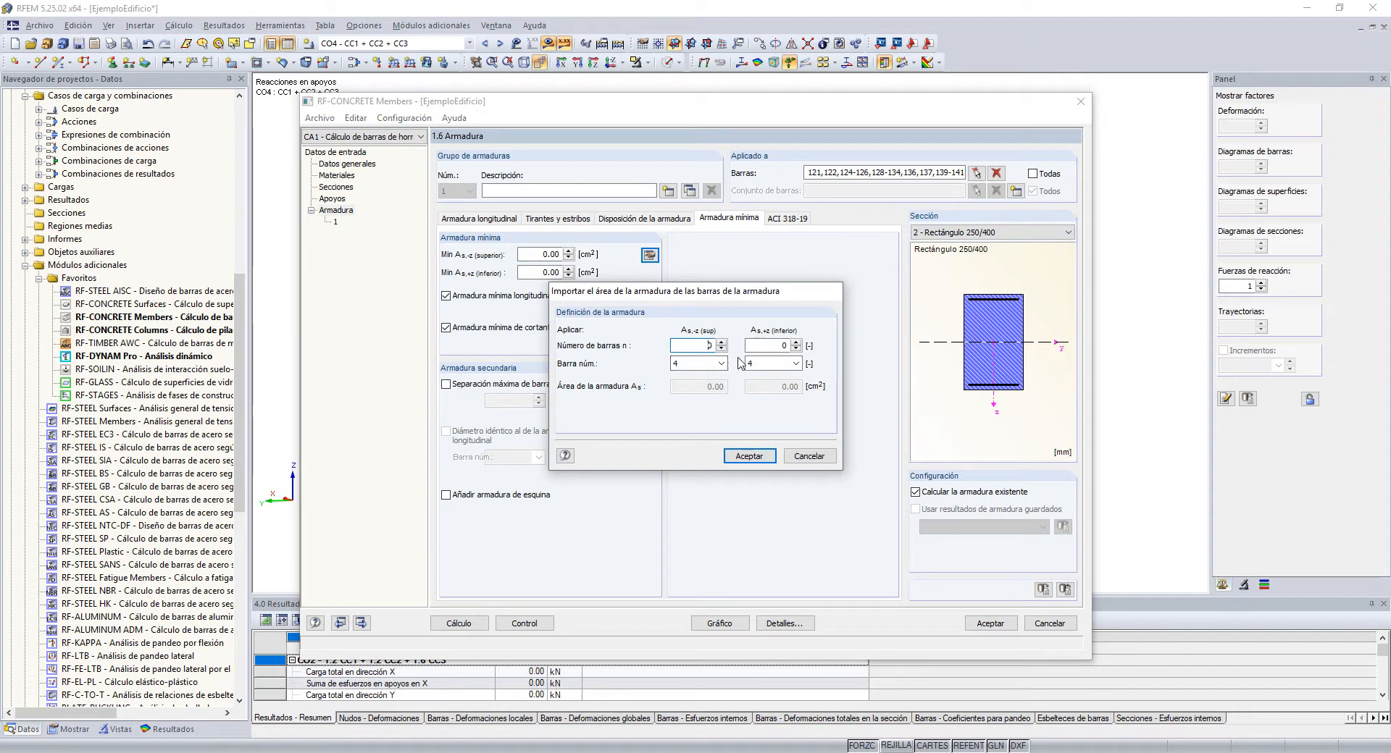
click(791, 461)
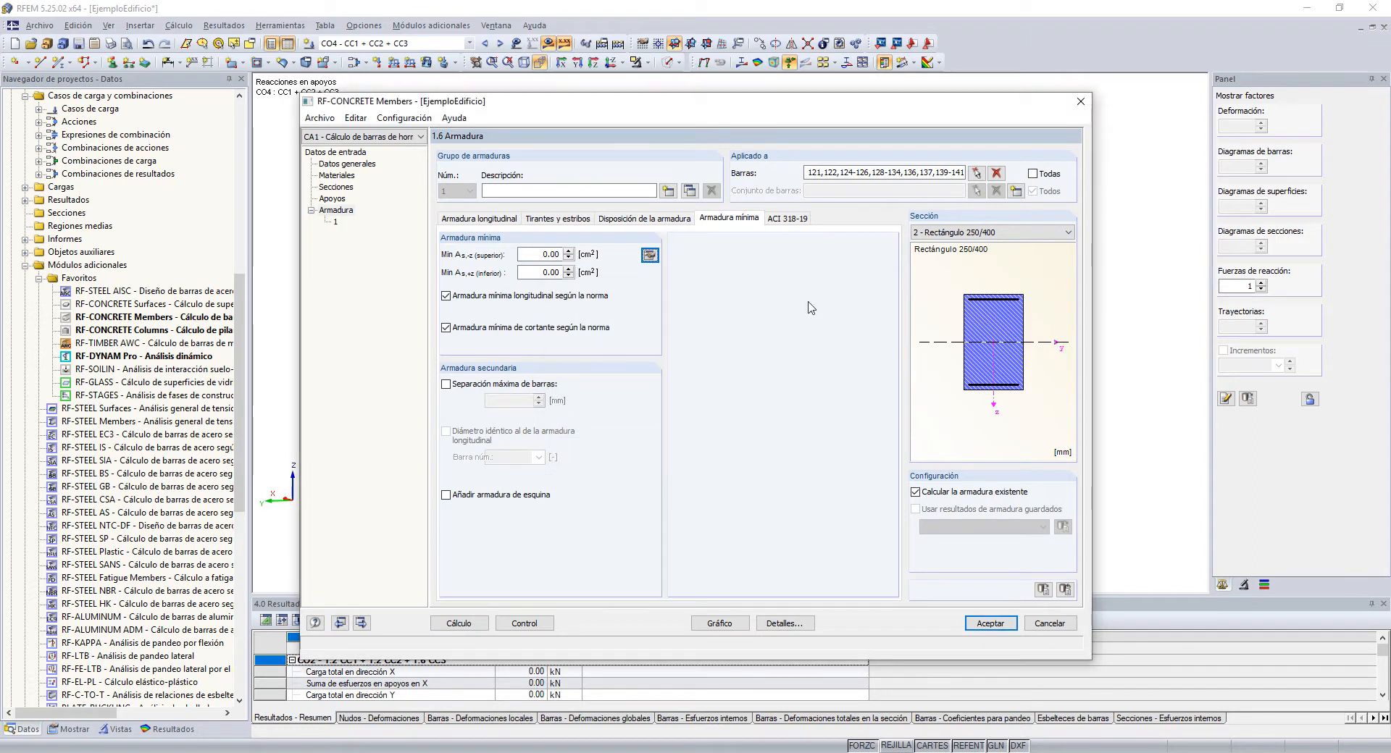
Review the ACI 318-19 reinforcement percentage and strength reduction factors, and run the beam reinforcement calculation
click(787, 218)
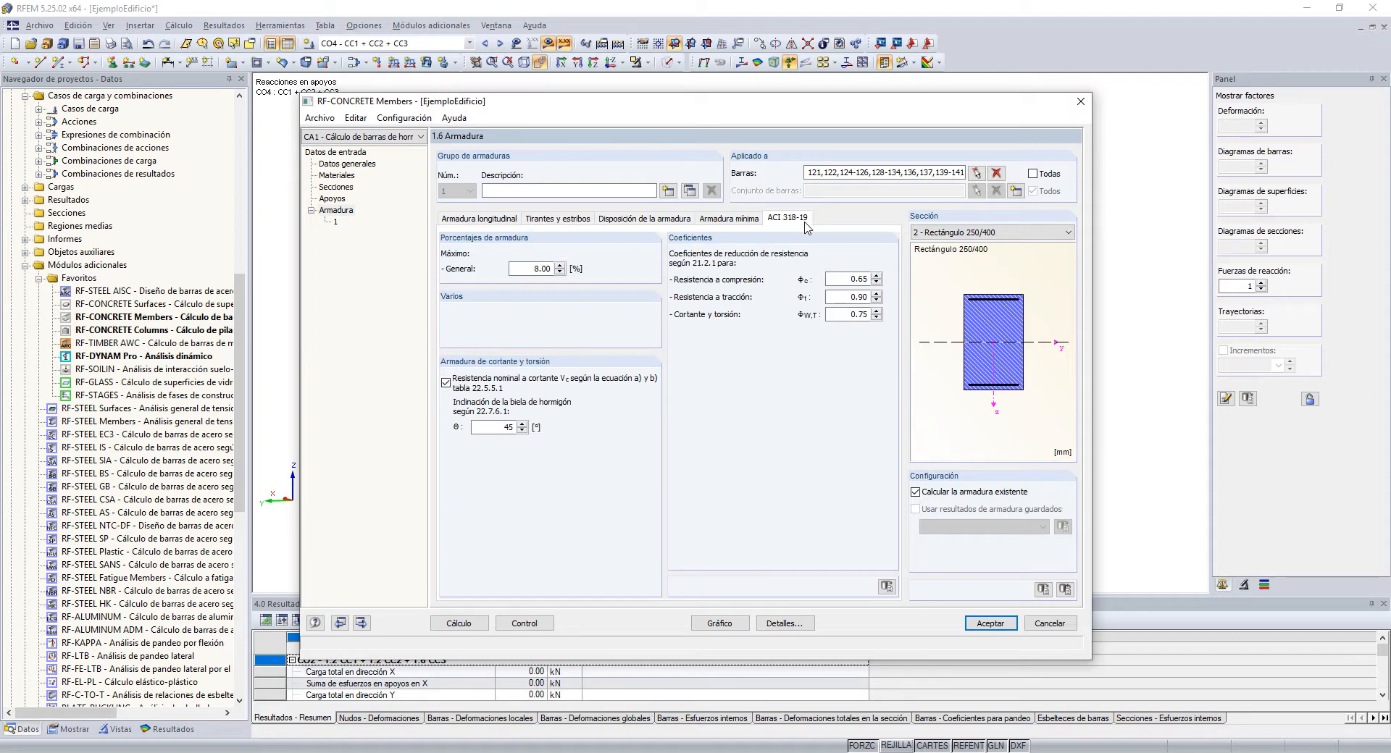
double_click(540, 269)
double_click(858, 281)
click(839, 317)
click(464, 625)
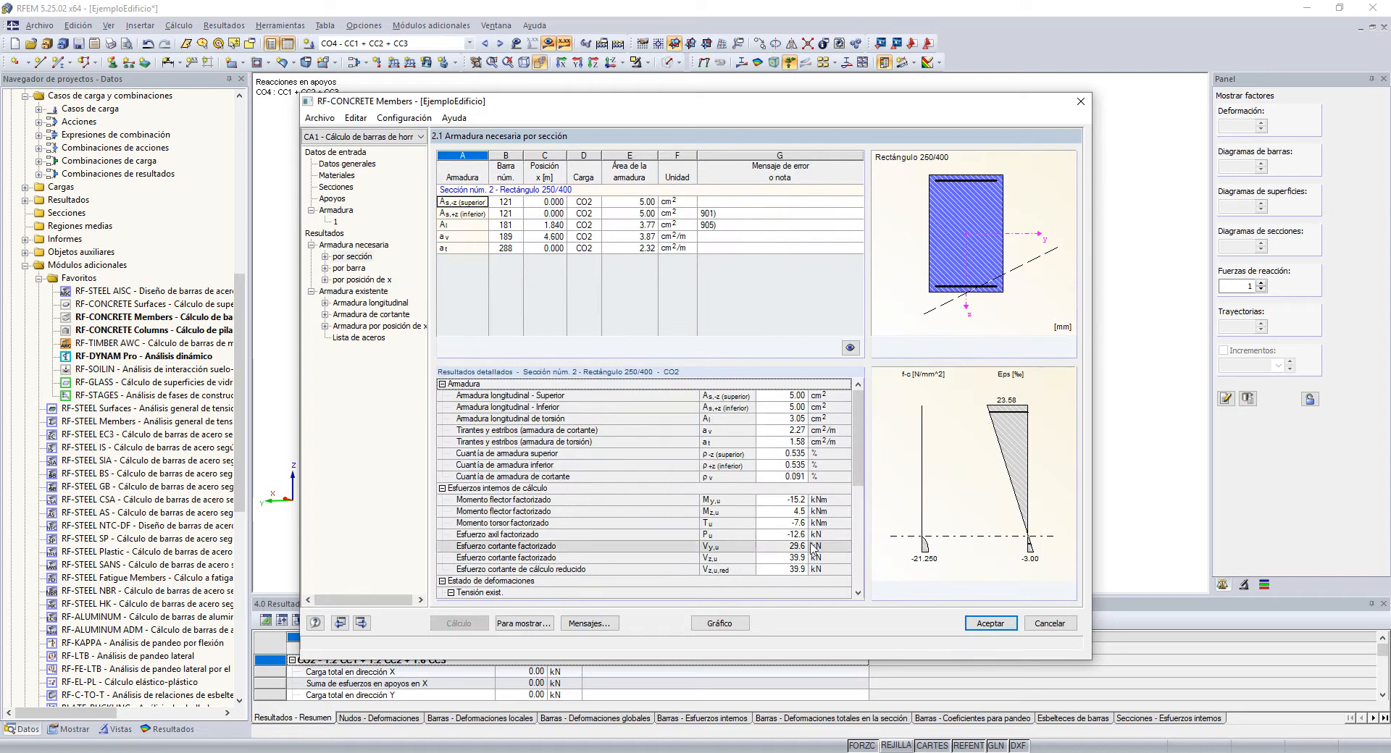
Examine the detailed required-reinforcement results for section 2, from design internal forces down to stresses, strains and neutral axis depth
scroll(796, 458, down, 1)
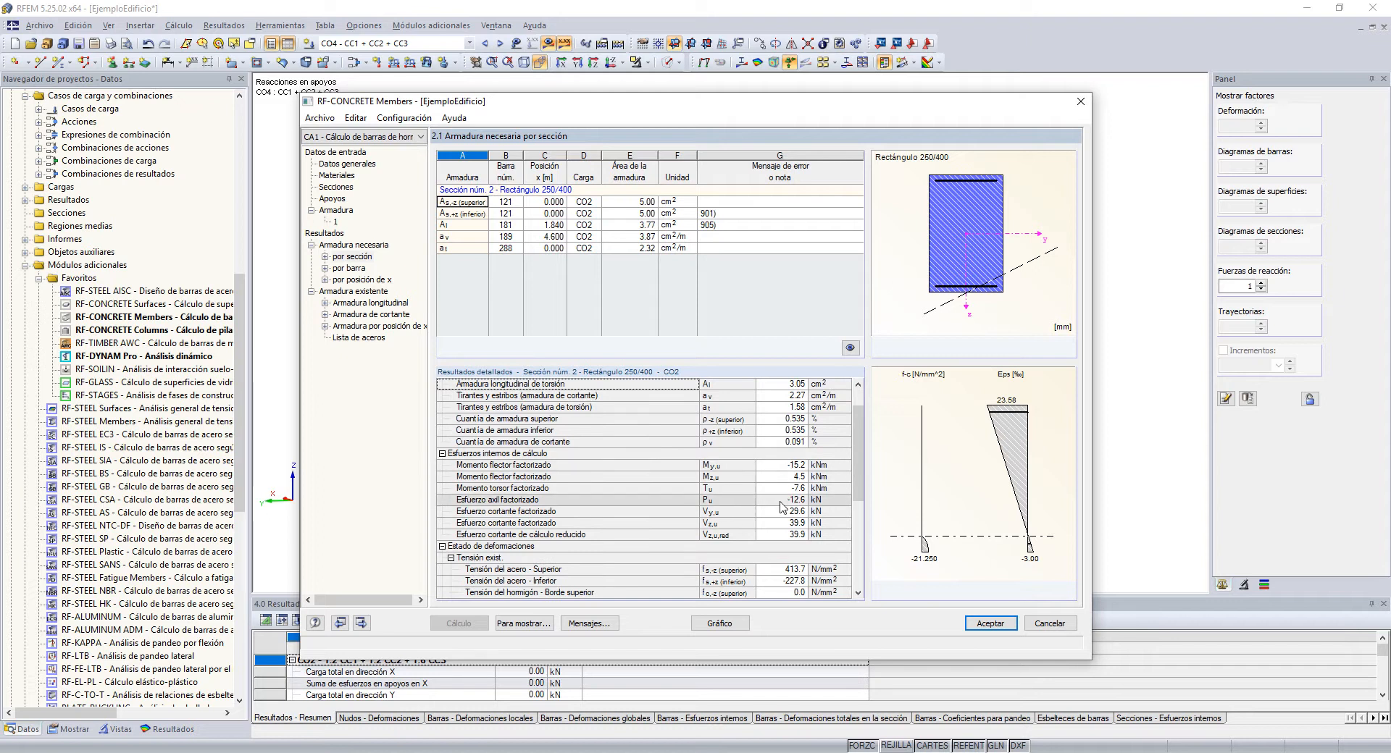
scroll(781, 505, down, 2)
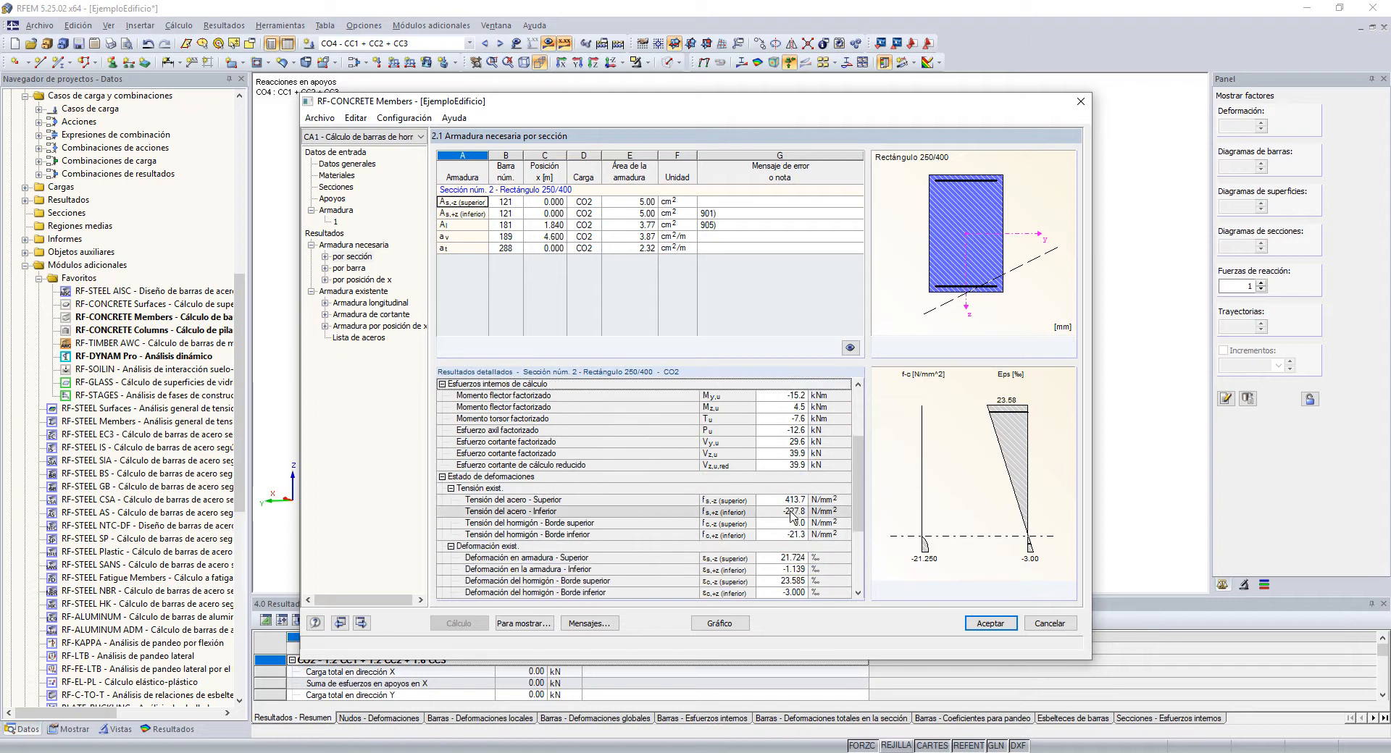
scroll(787, 512, down, 1)
scroll(787, 511, down, 1)
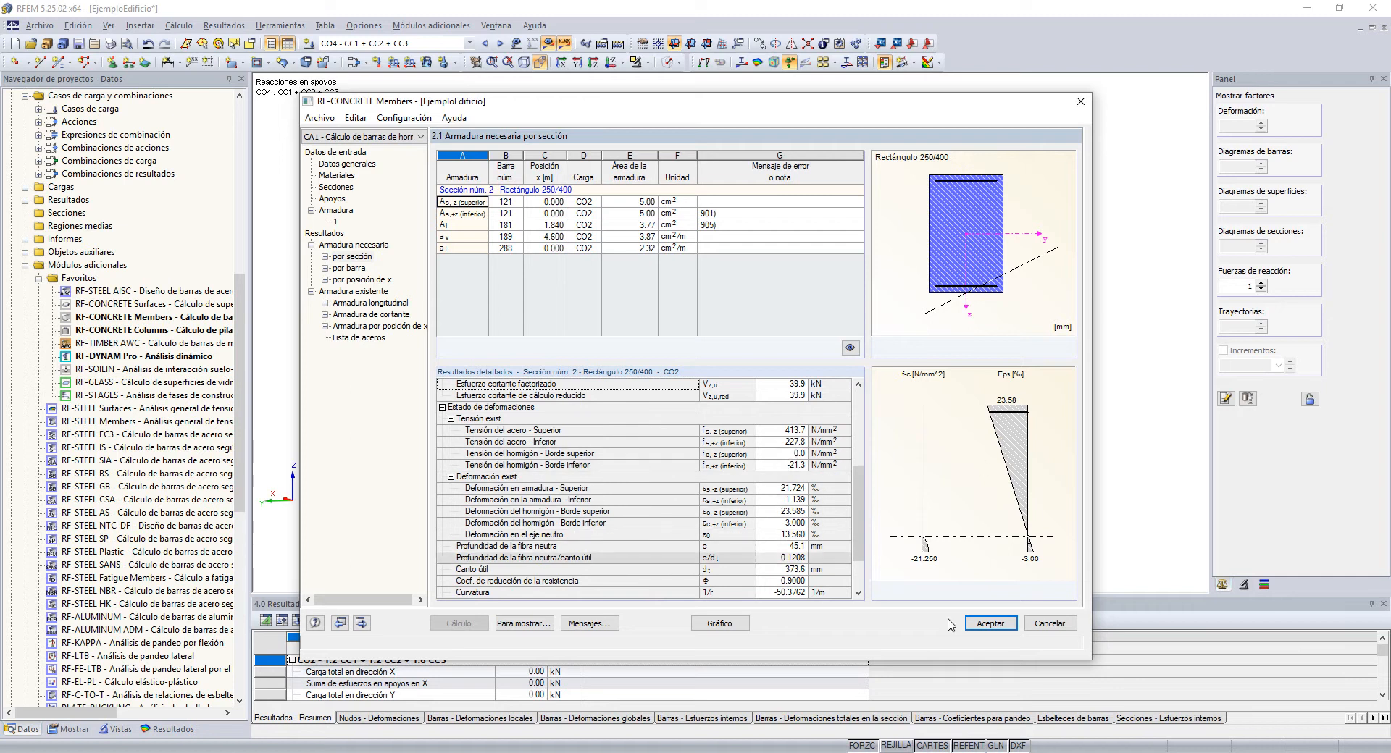
Open the 3D rendering of the existing longitudinal reinforcement of member 121 and check the edit settings of the lateral #4 bars at position 7
click(371, 303)
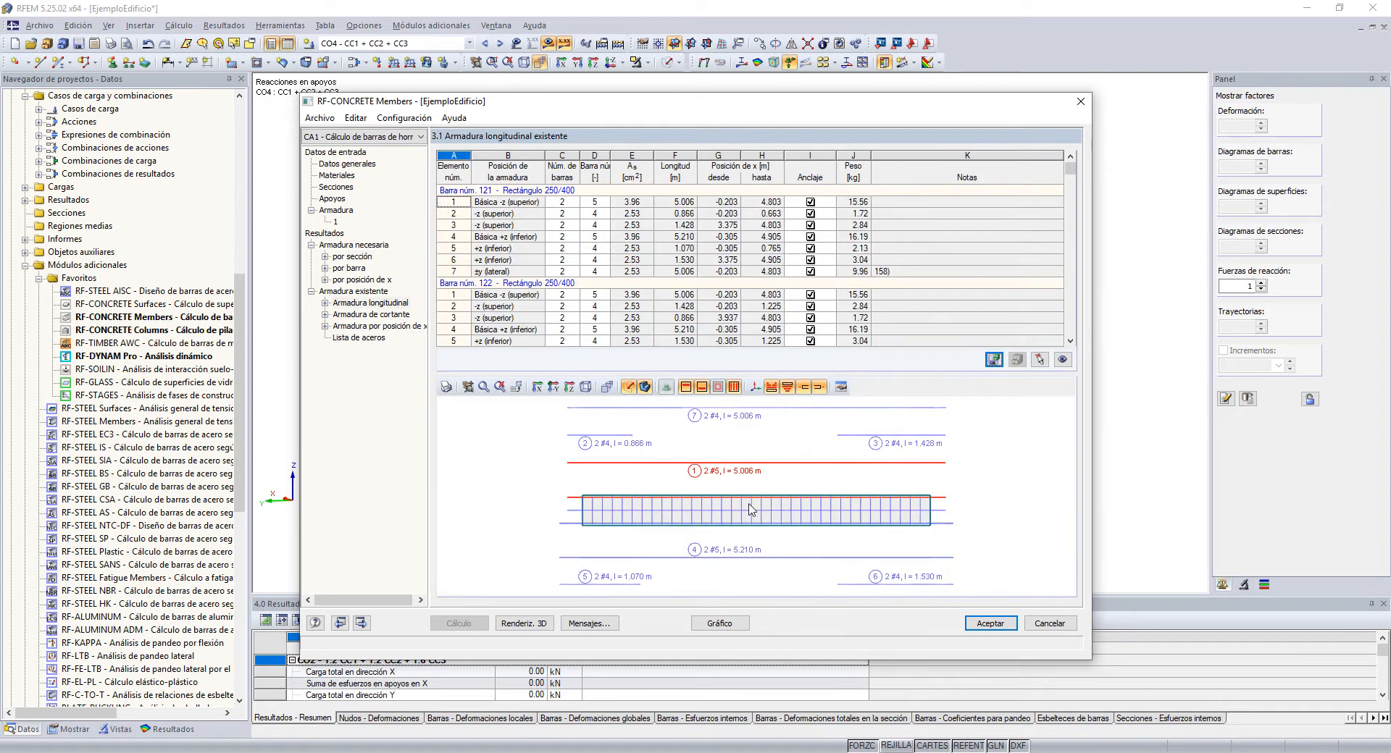
click(536, 625)
ctrl+middle_drag(645, 576, 1018, 573)
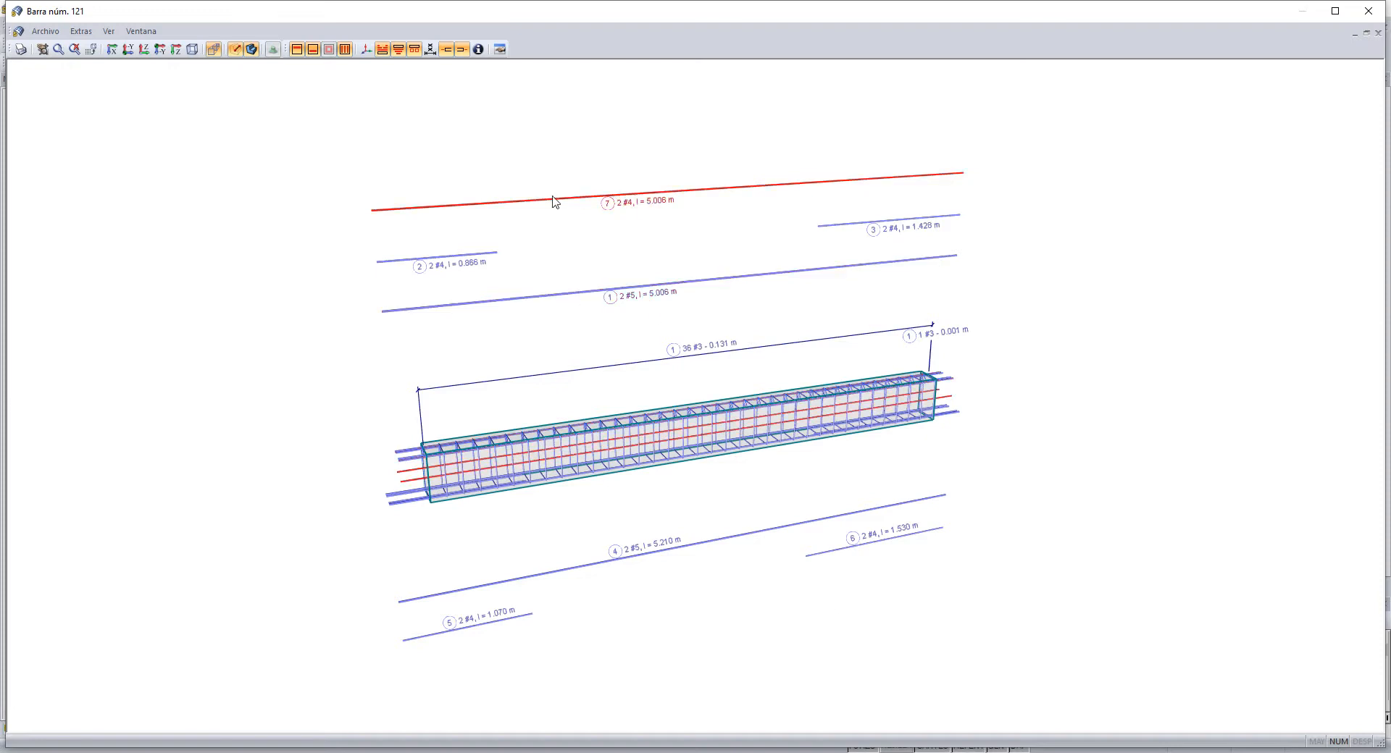
click(500, 48)
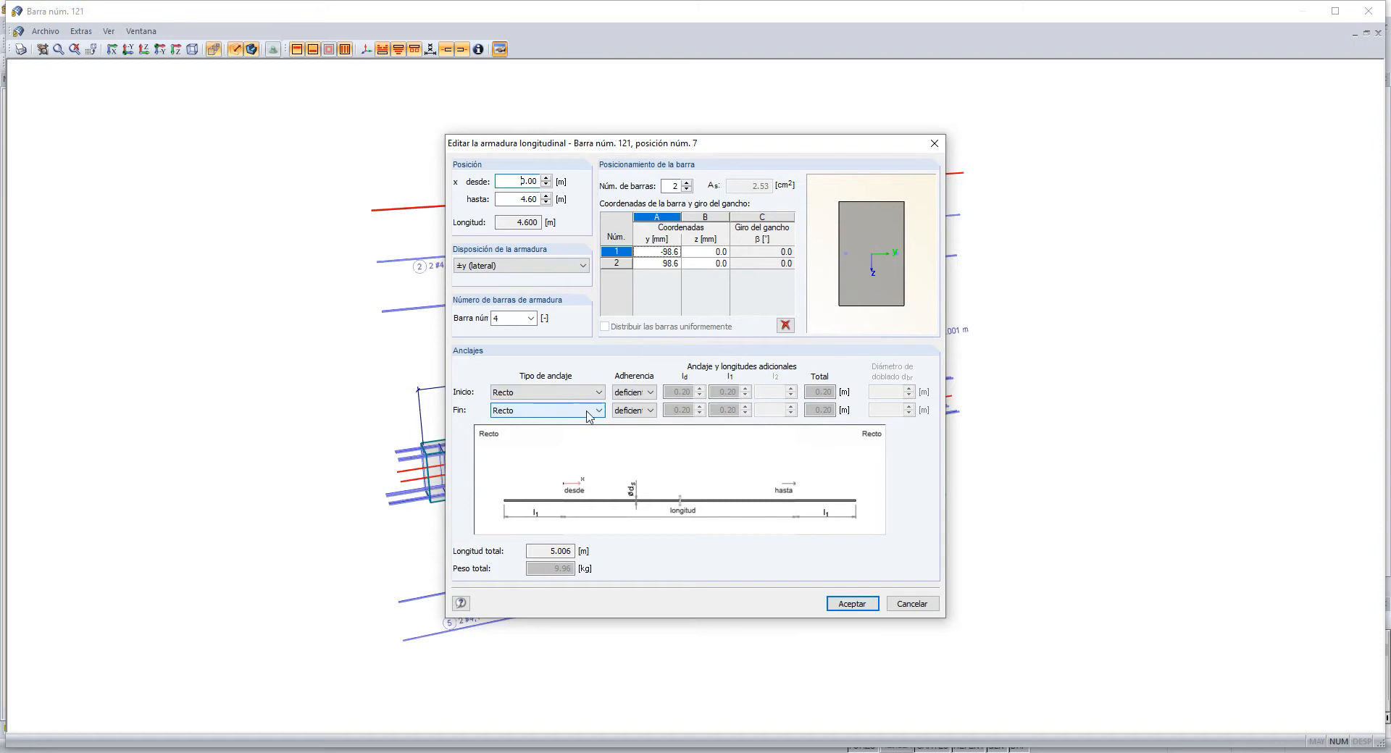
click(850, 604)
Examine the rendered bars and stirrups of member 121 from several angles and close the rendering window
ctrl+middle_drag(848, 602, 730, 587)
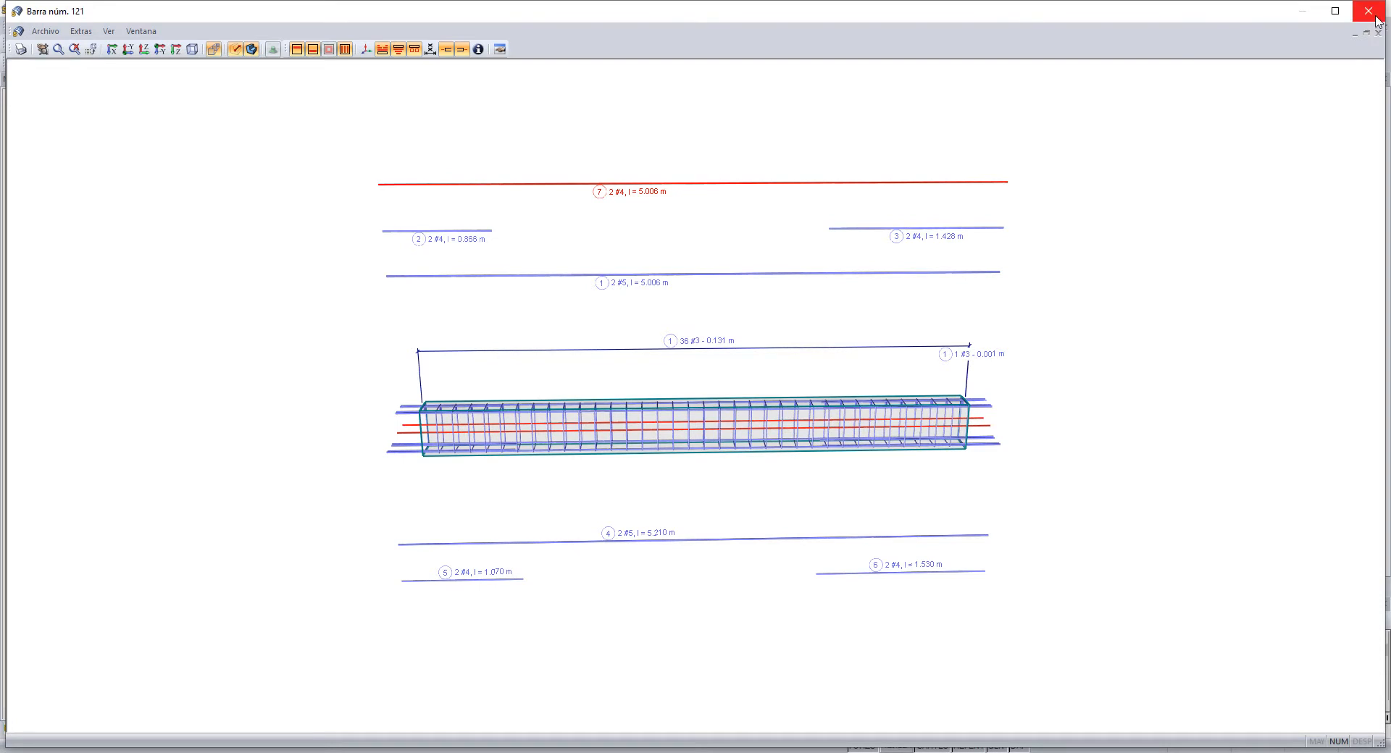
scroll(580, 490, up, 3)
ctrl+middle_drag(631, 493, 759, 461)
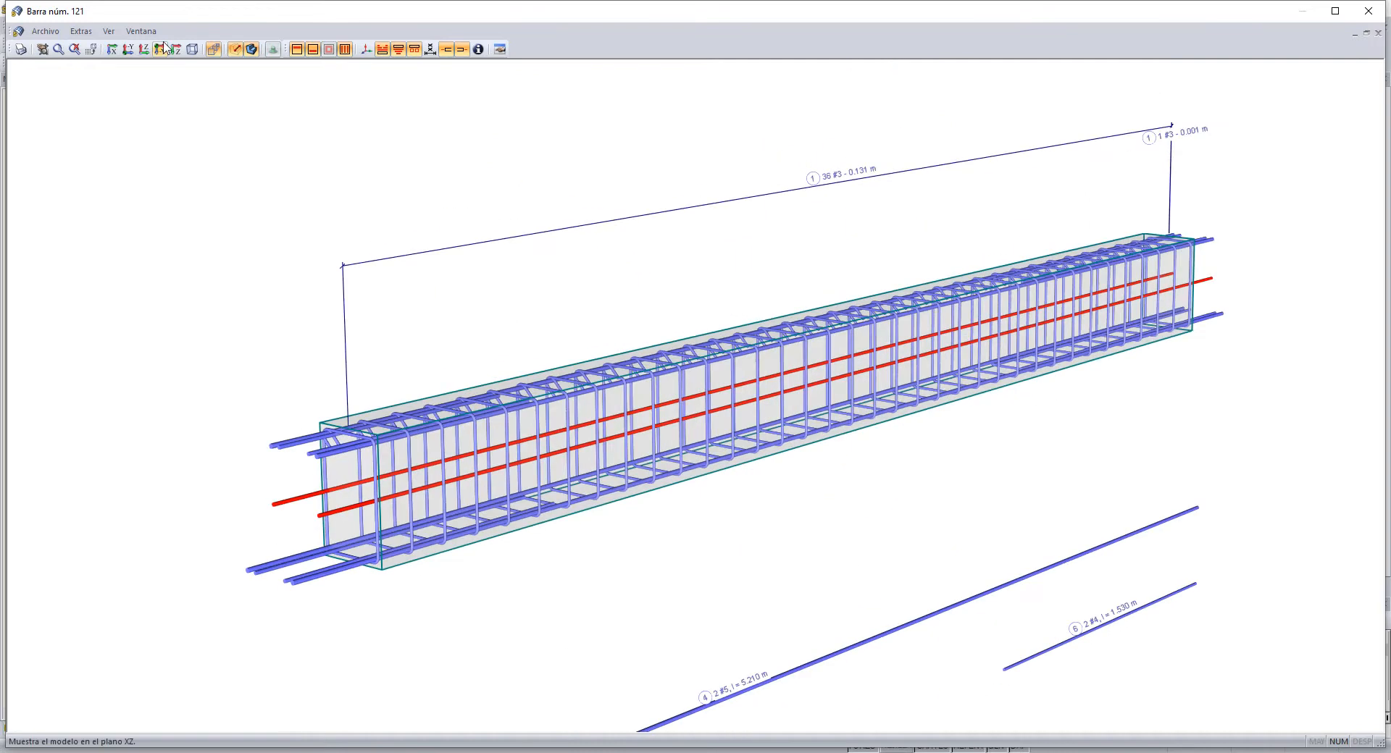
click(27, 52)
scroll(376, 272, down, 3)
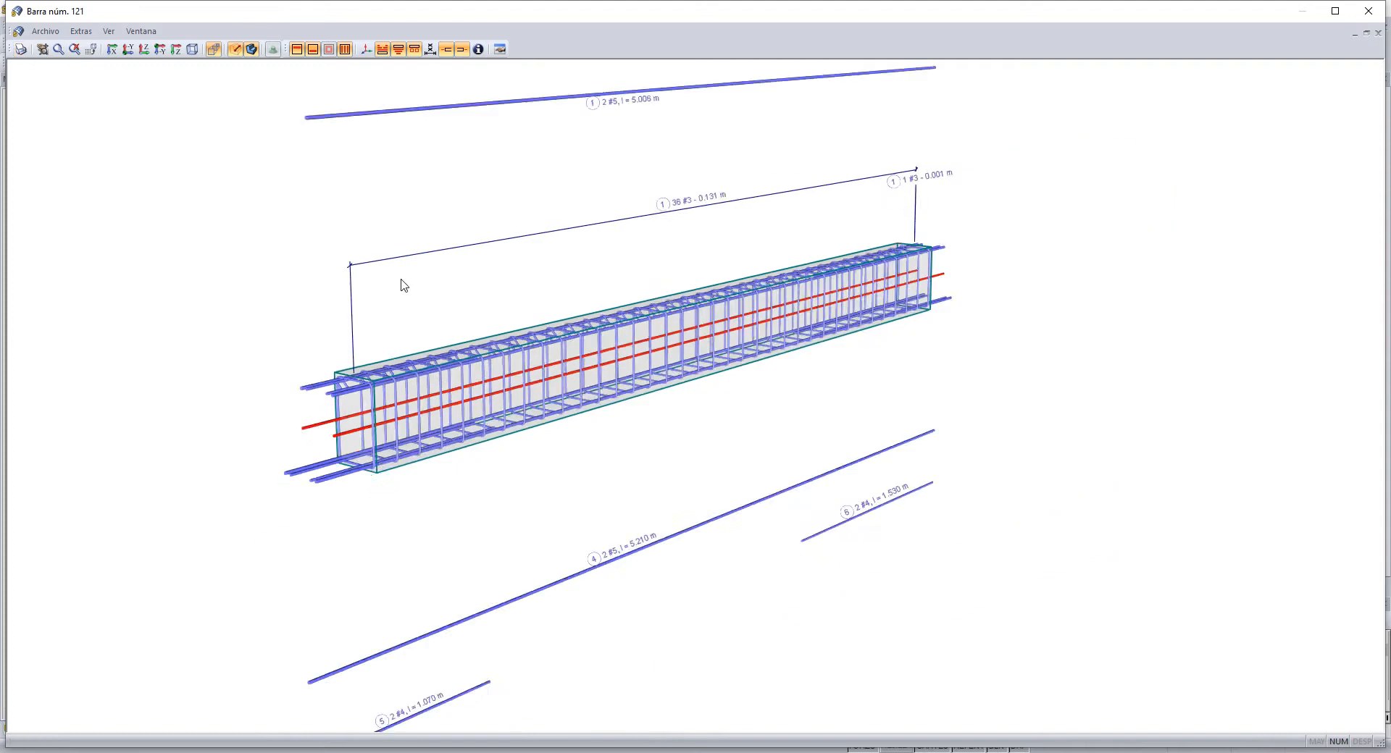
middle_drag(649, 395, 490, 393)
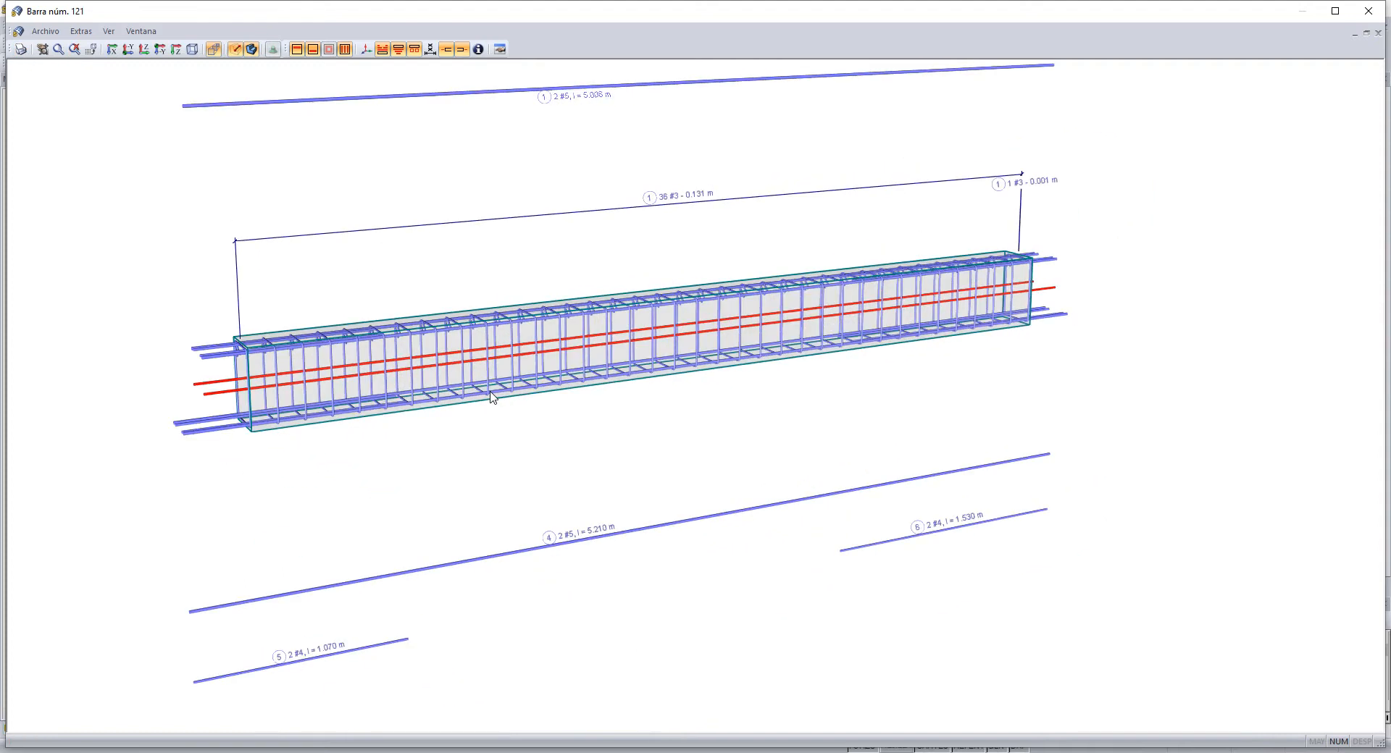
scroll(907, 416, down, 2)
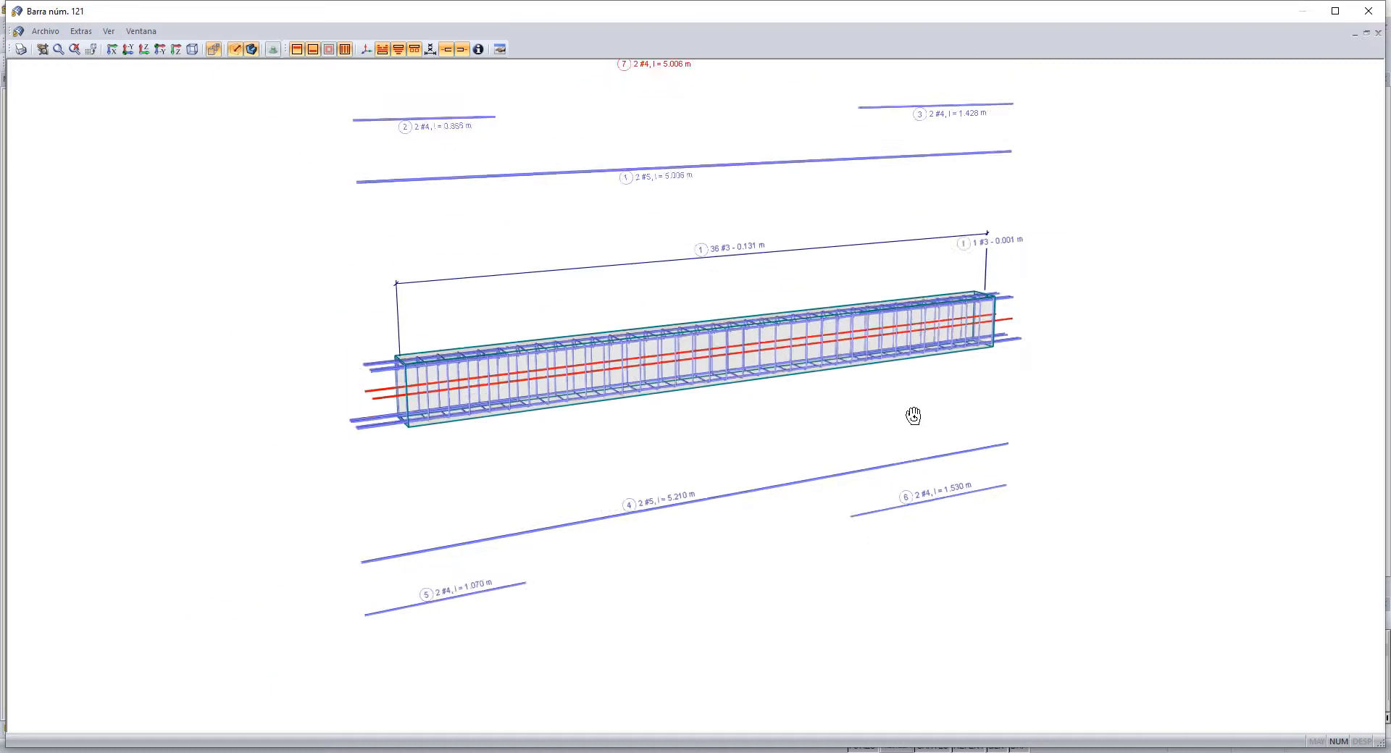
ctrl+middle_drag(913, 415, 798, 444)
middle_drag(1233, 136, 1202, 192)
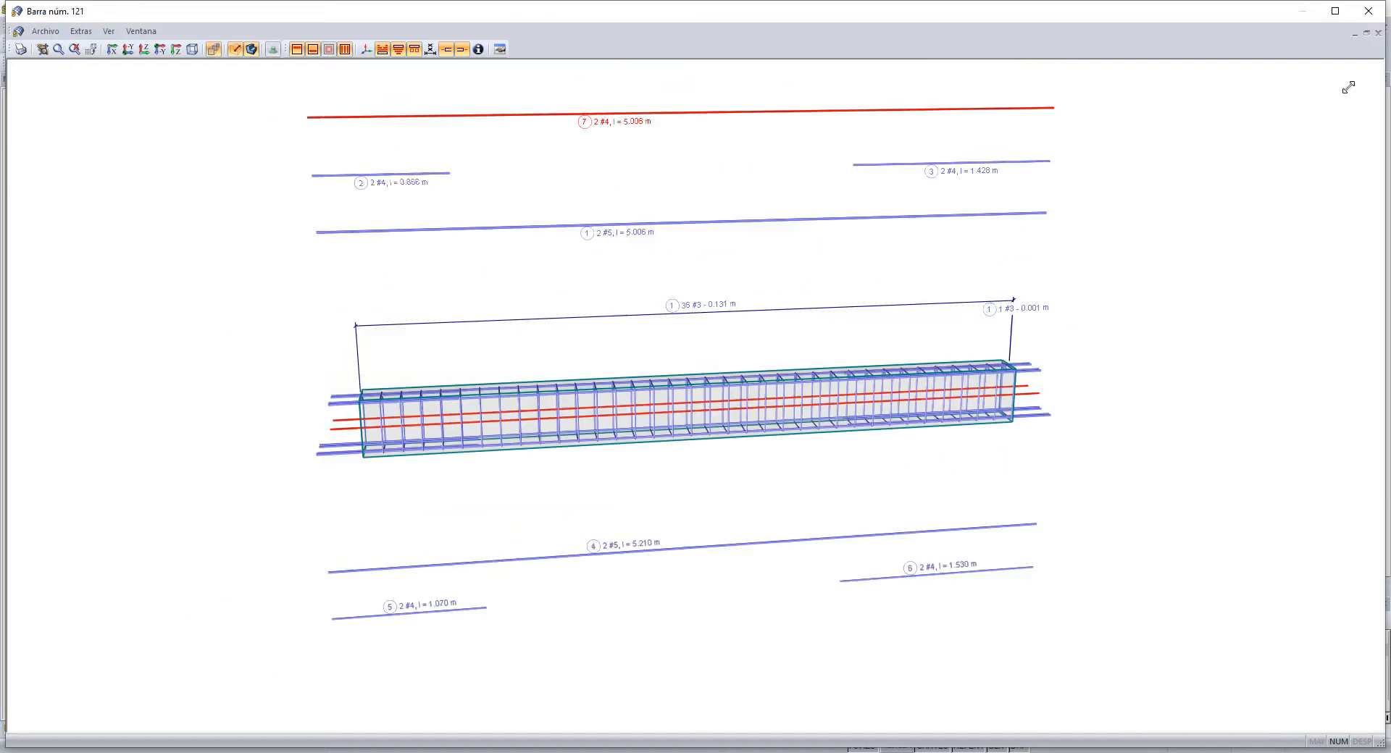
click(1368, 11)
Accept the module data and display the RF-CONCRETE Members CA1 results on the building model
click(987, 623)
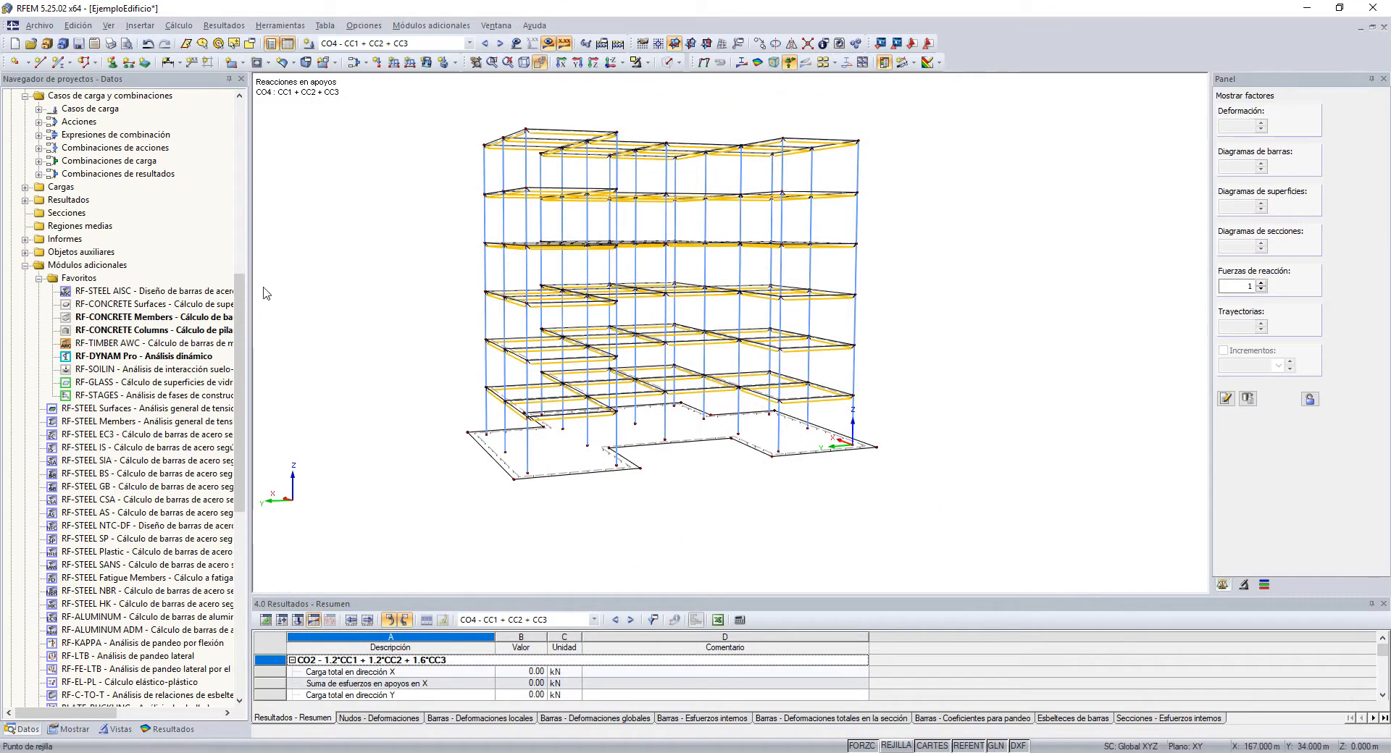
click(430, 46)
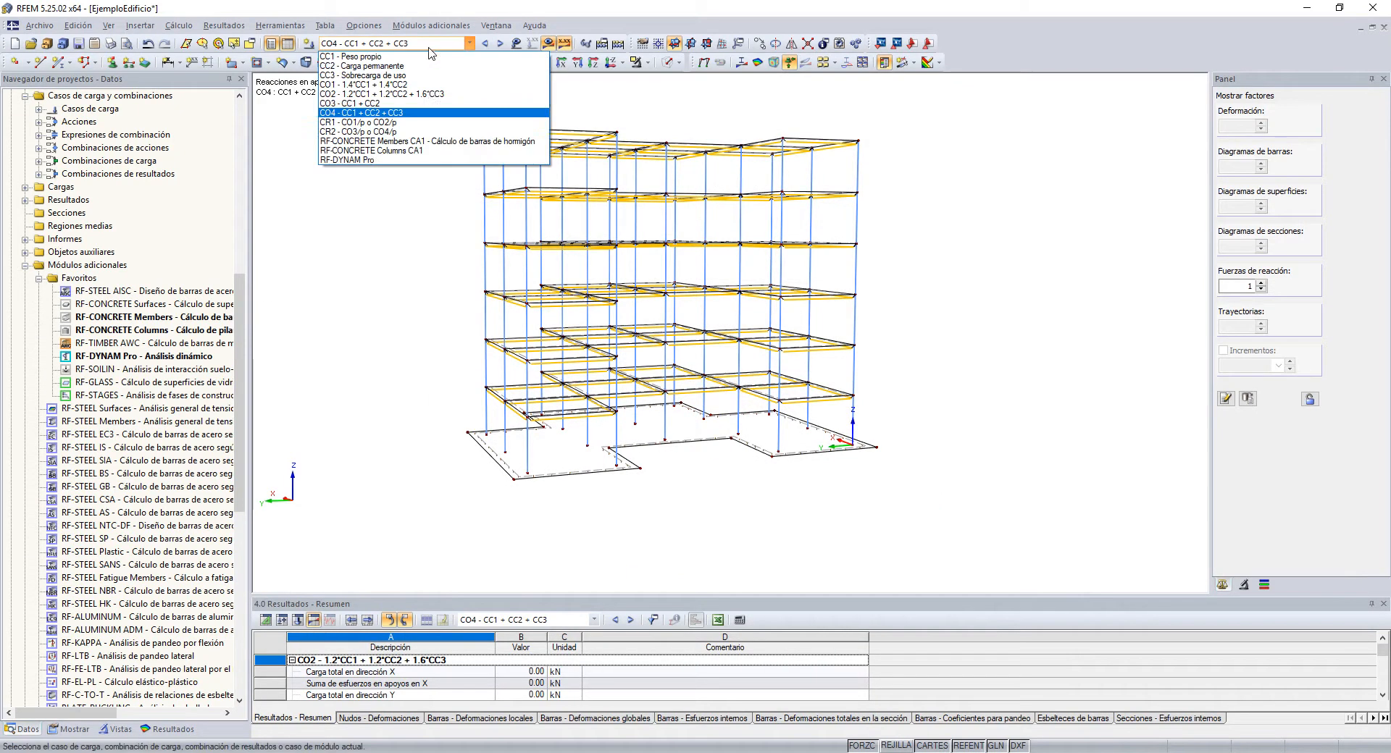
click(405, 142)
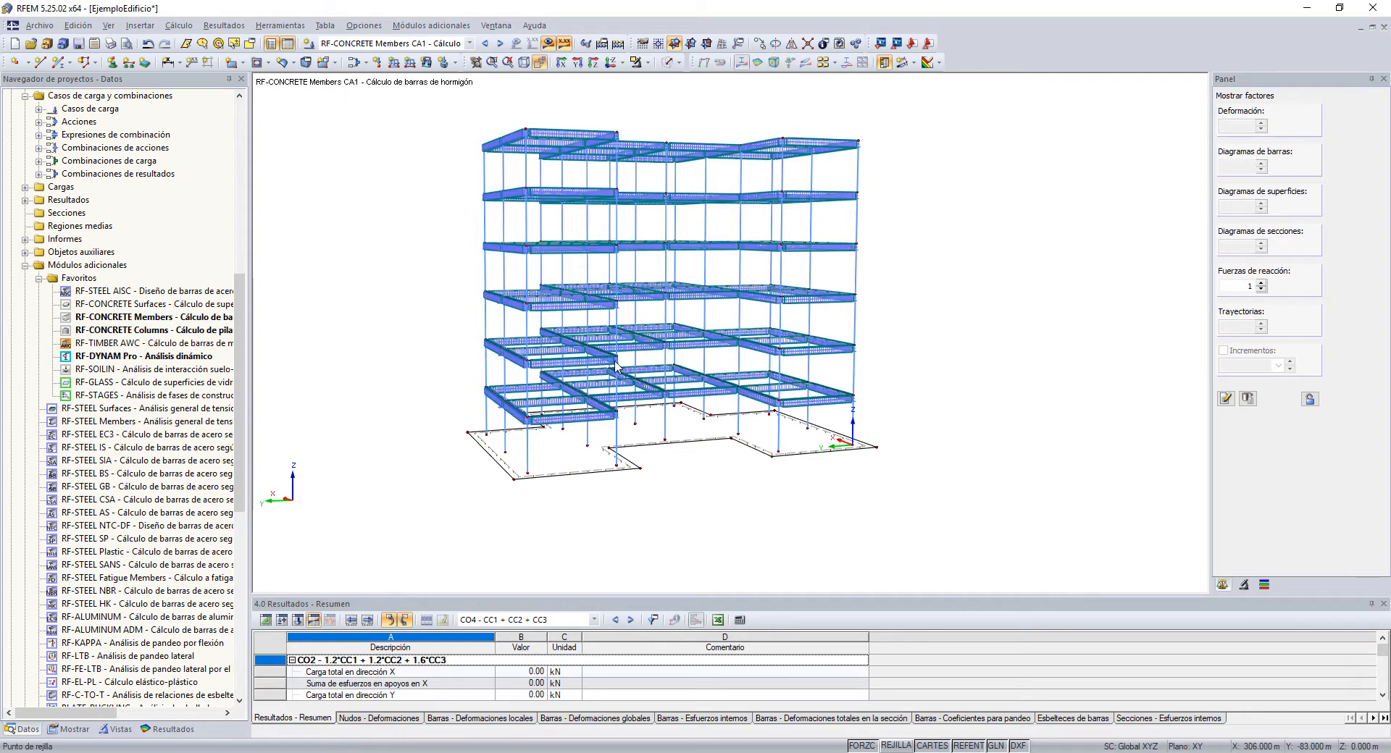
scroll(615, 366, up, 4)
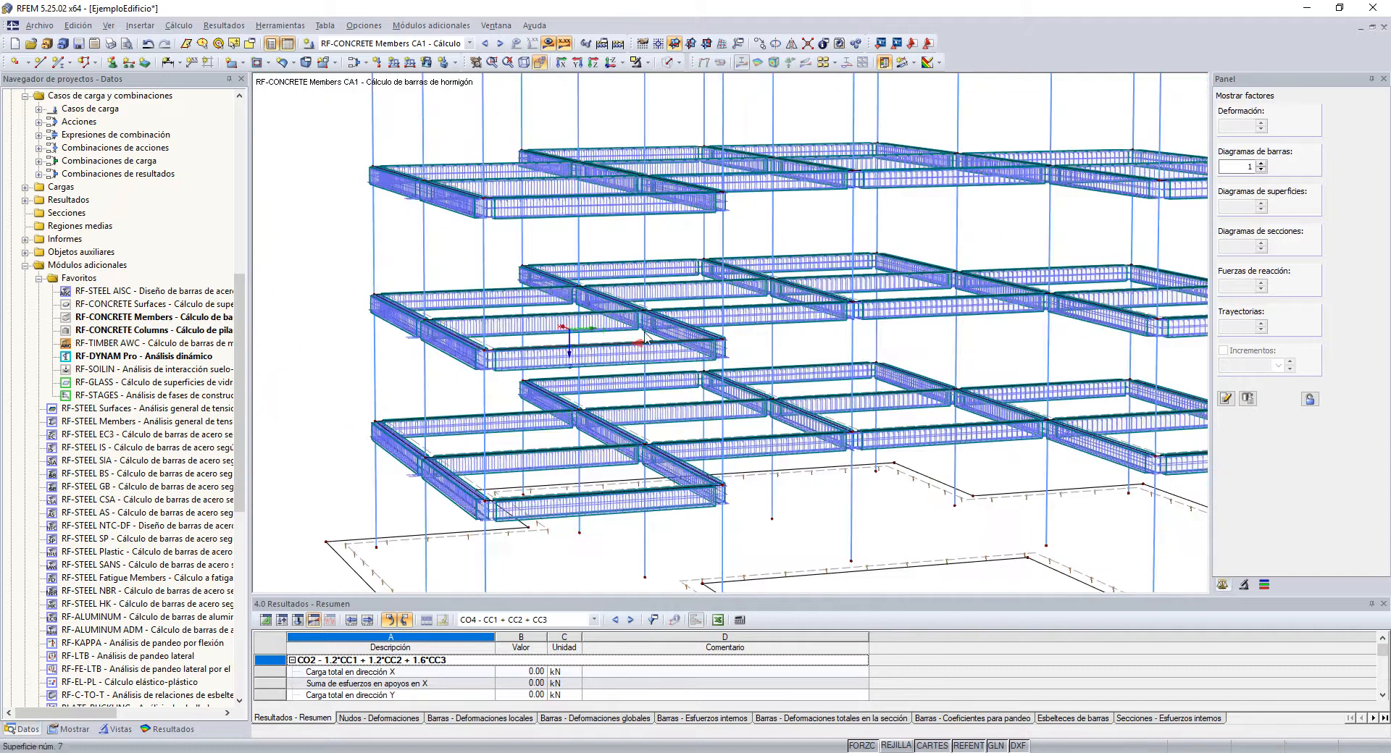
scroll(734, 341, down, 10)
mouse_move(752, 432)
ctrl+middle_down()
mouse_move(1022, 425)
mouse_move(1112, 408)
mouse_move(765, 427)
ctrl+middle_up()
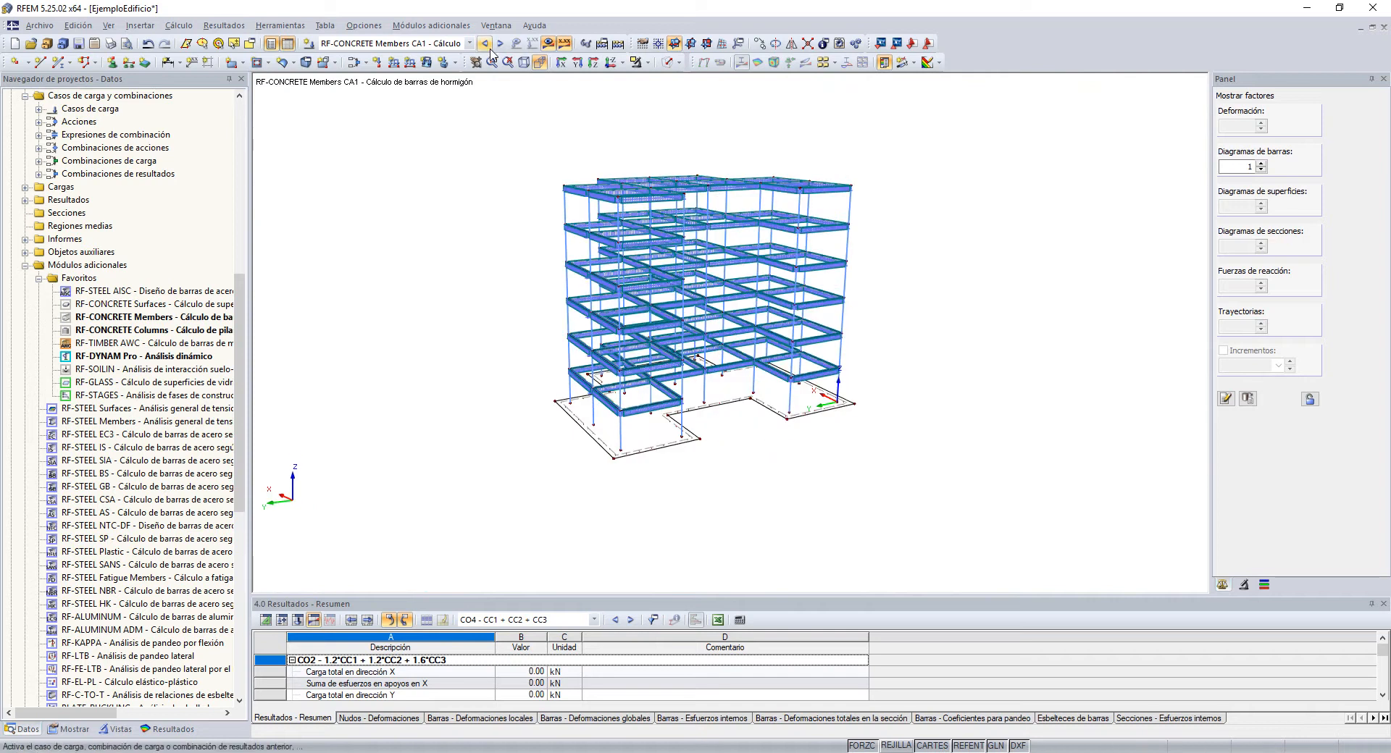
Turn off the reinforcement rendering in the results and isolate the beams of a single floor in visibility mode
click(168, 729)
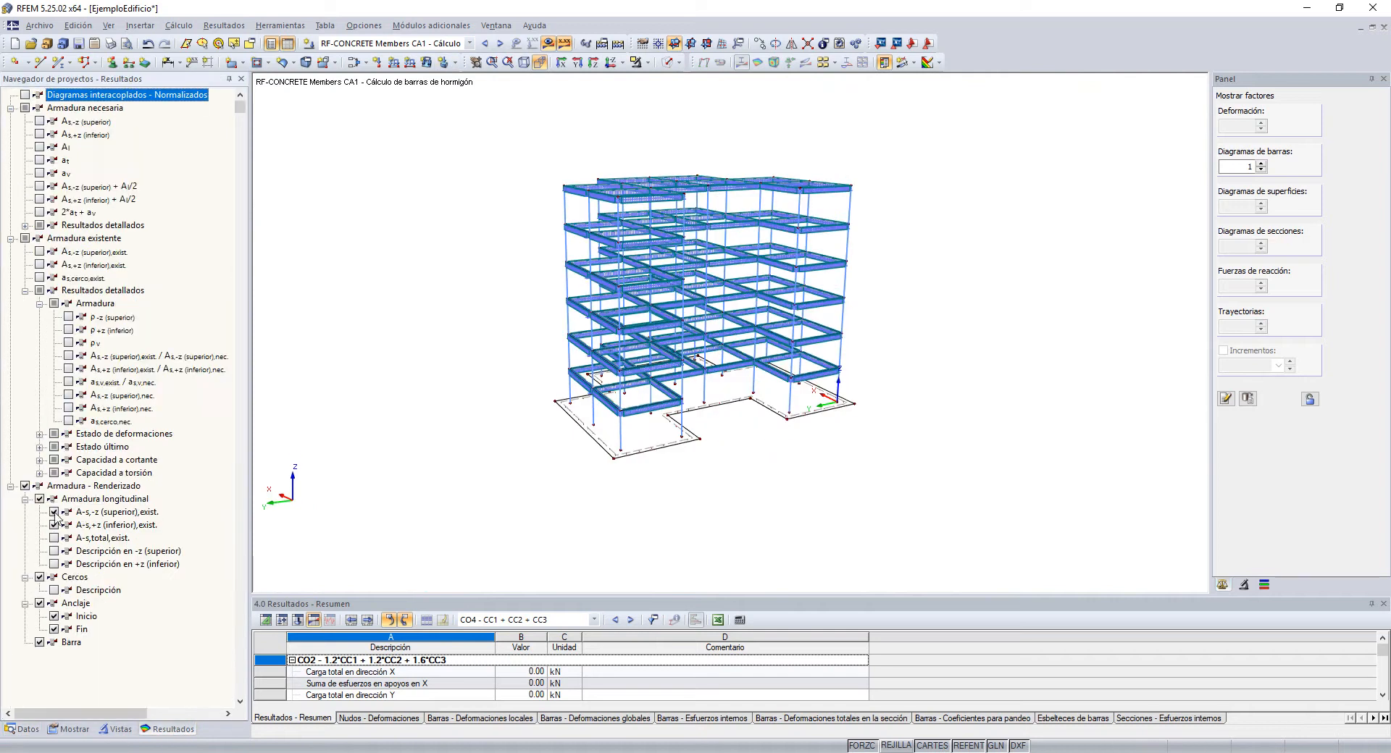
click(26, 486)
ctrl+middle_drag(760, 304, 1069, 273)
drag(519, 262, 880, 306)
click(635, 63)
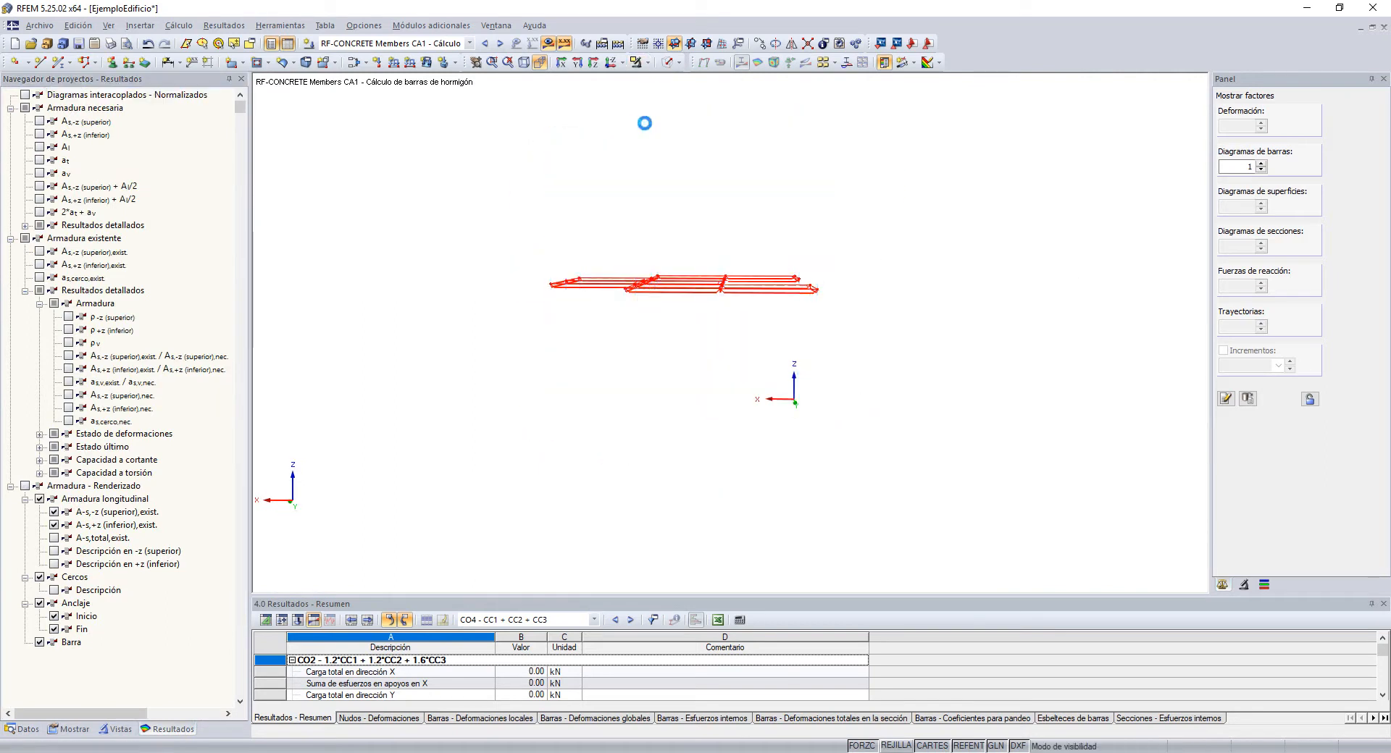
ctrl+middle_drag(800, 176, 404, 291)
scroll(522, 264, up, 2)
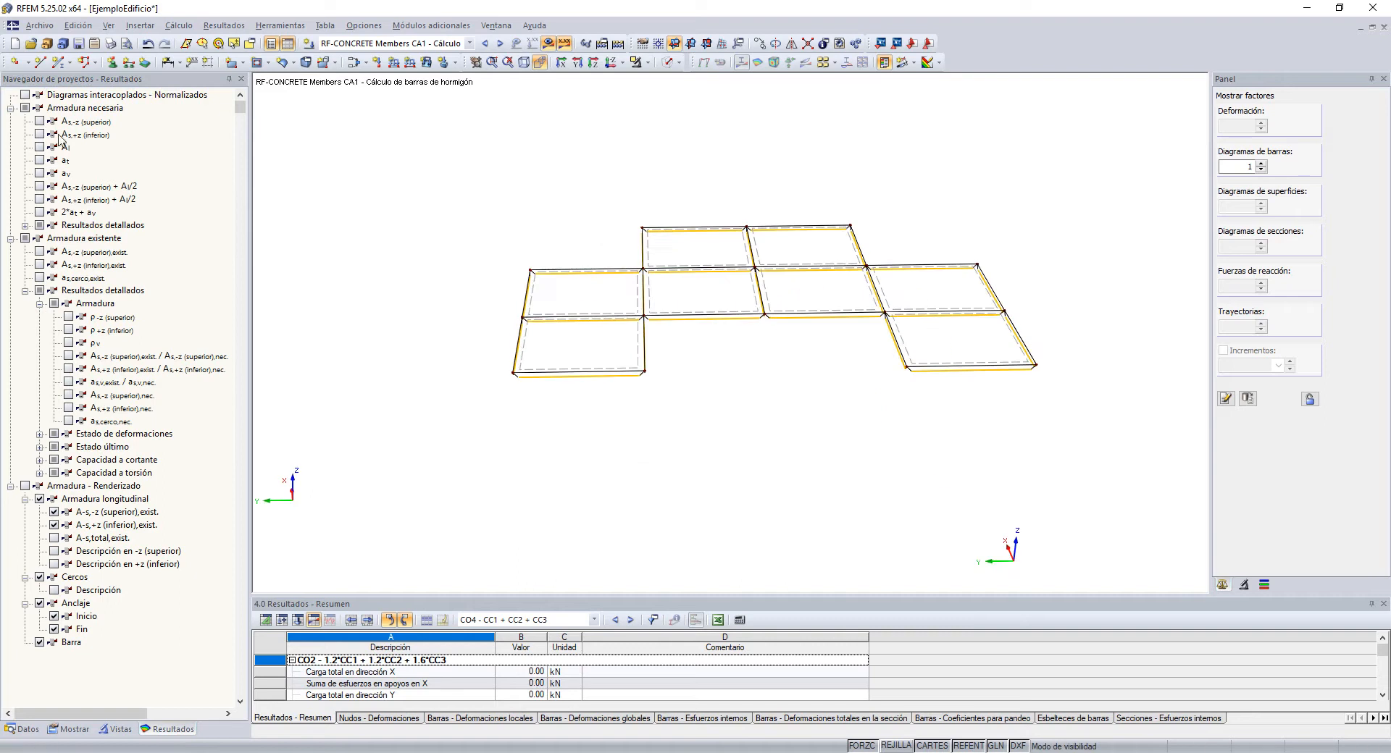
Show the required upper and lower reinforcement diagrams on the isolated floor's beams, and hide the lower reinforcement again
click(39, 121)
click(40, 134)
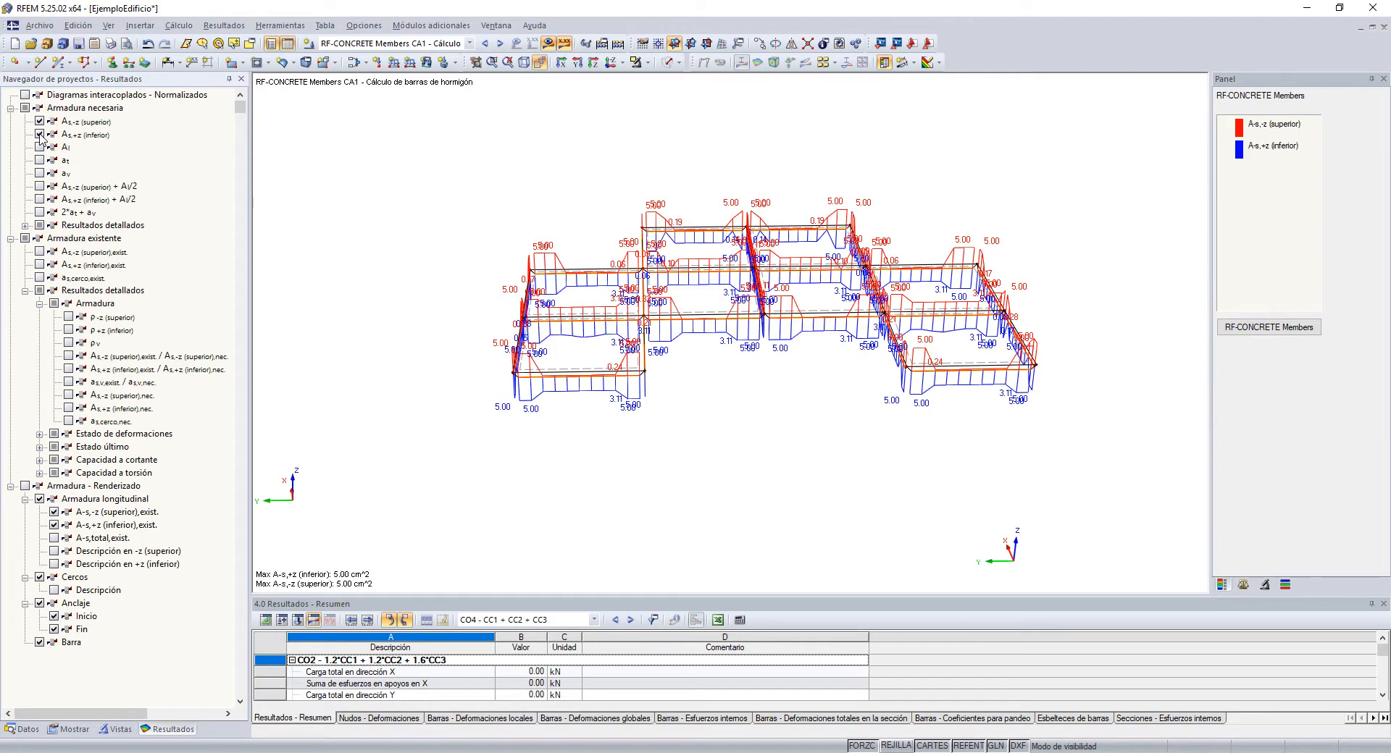
scroll(764, 340, up, 2)
middle_drag(761, 384, 725, 414)
click(38, 135)
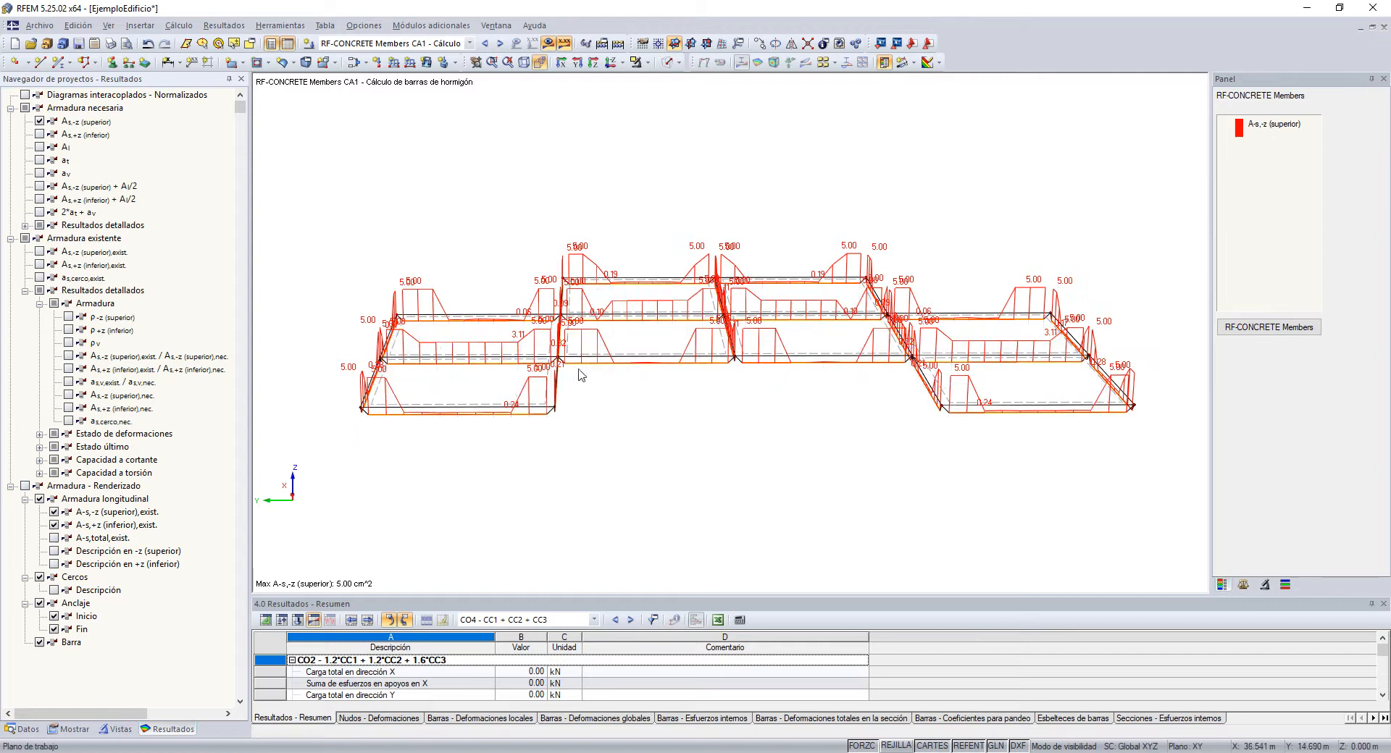
mouse_move(580, 373)
ctrl+middle_down()
mouse_move(623, 384)
mouse_move(583, 373)
ctrl+middle_up()
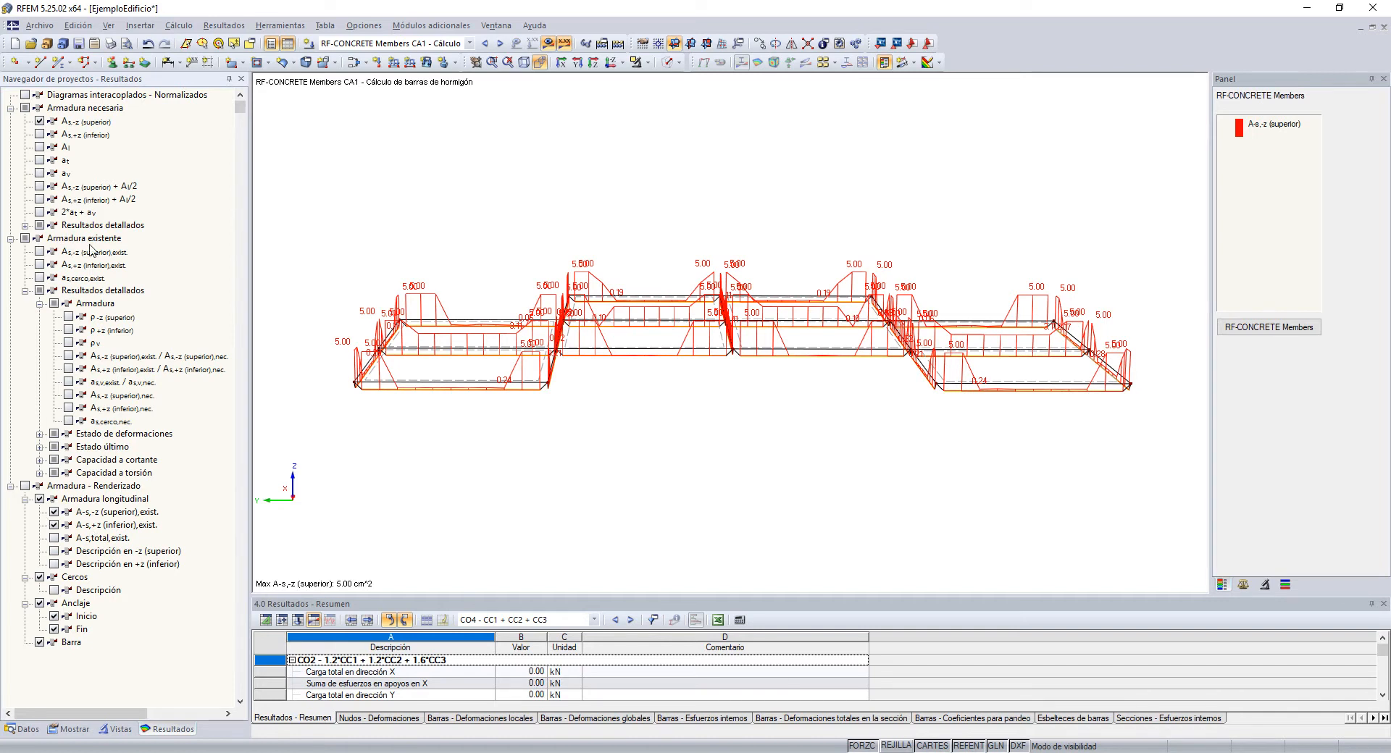
Overlay the existing upper reinforcement on the required upper reinforcement and compare both diagrams along the beams
click(40, 250)
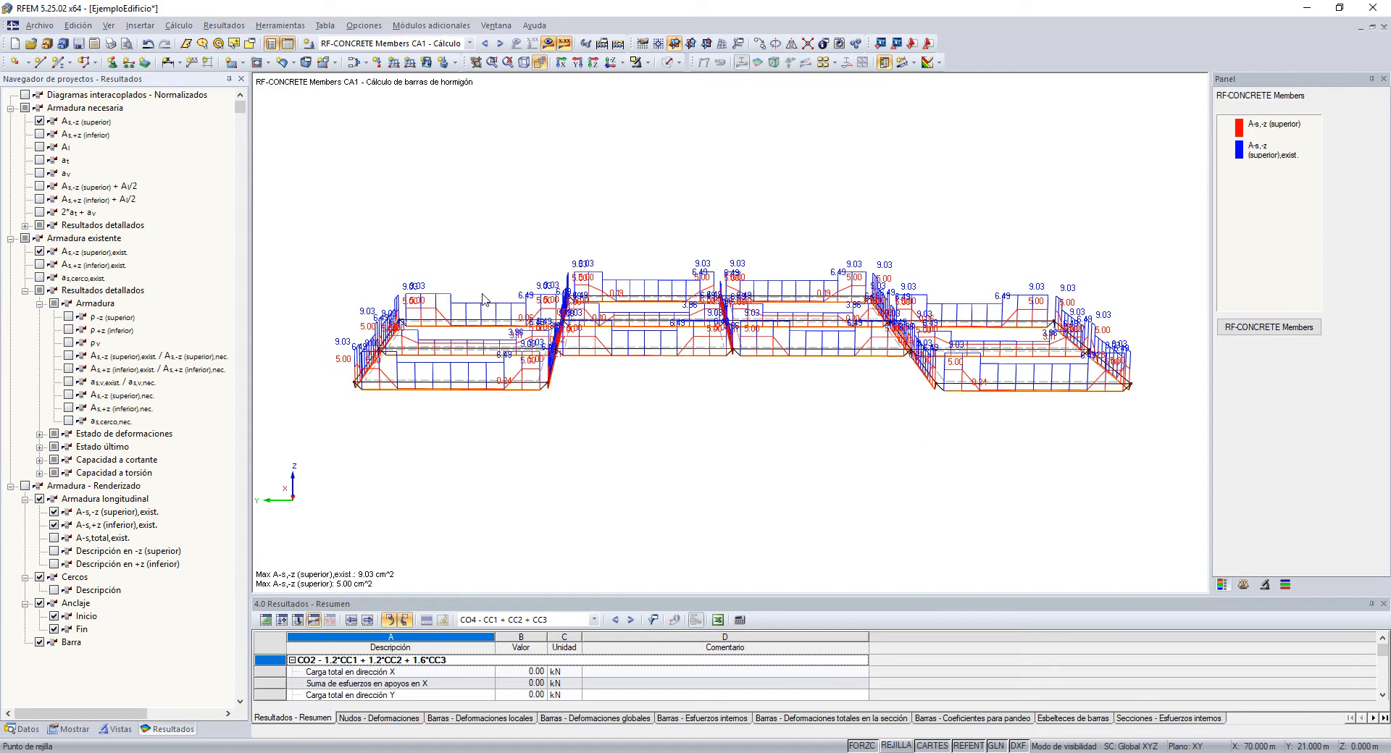
scroll(632, 379, up, 2)
ctrl+middle_drag(632, 379, 681, 335)
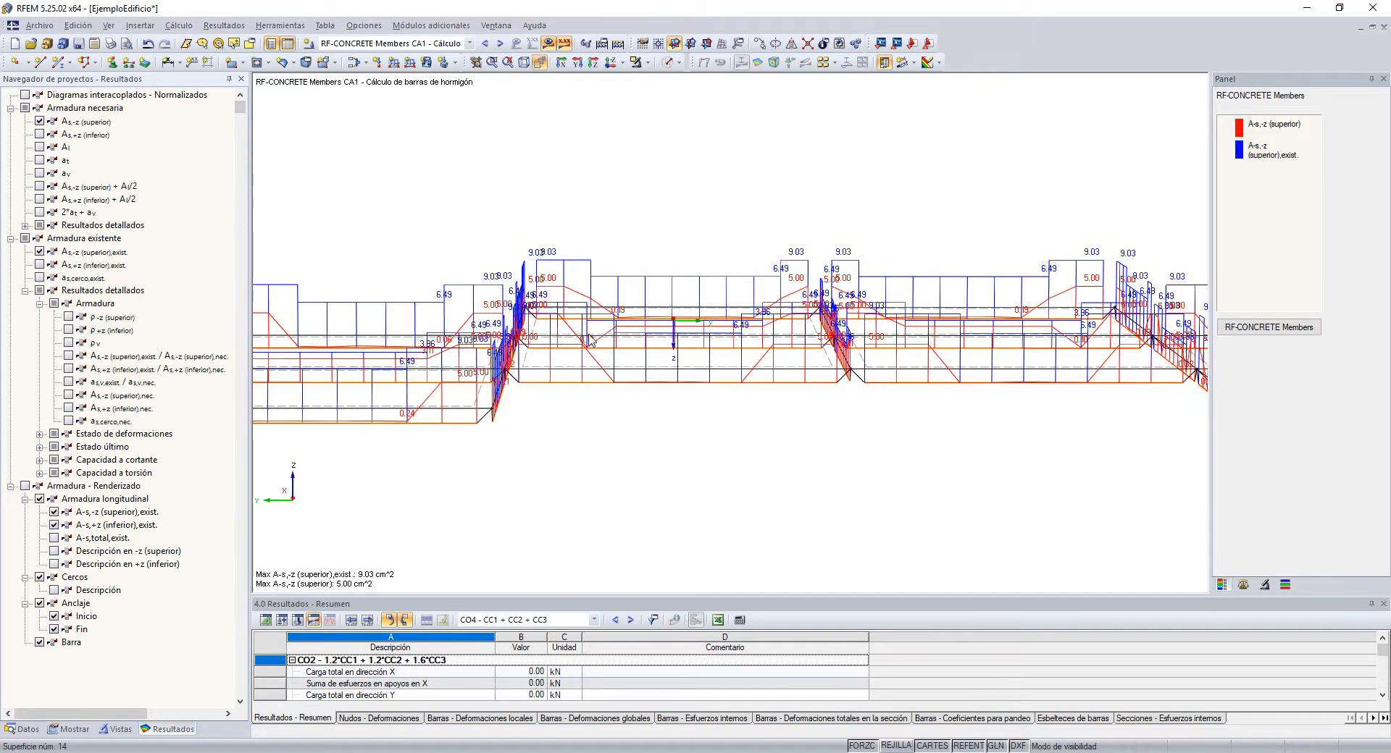
middle_drag(541, 351, 659, 368)
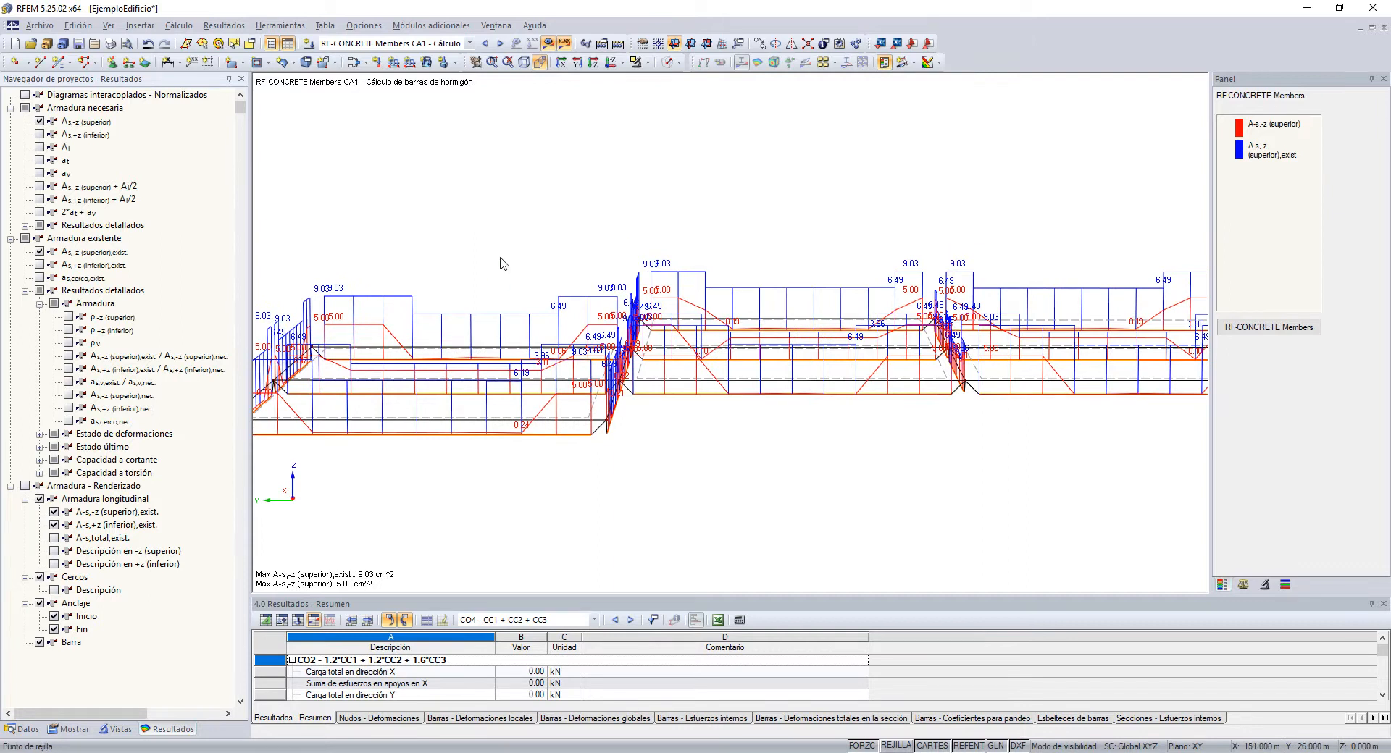
scroll(503, 264, down, 2)
ctrl+middle_drag(670, 362, 635, 420)
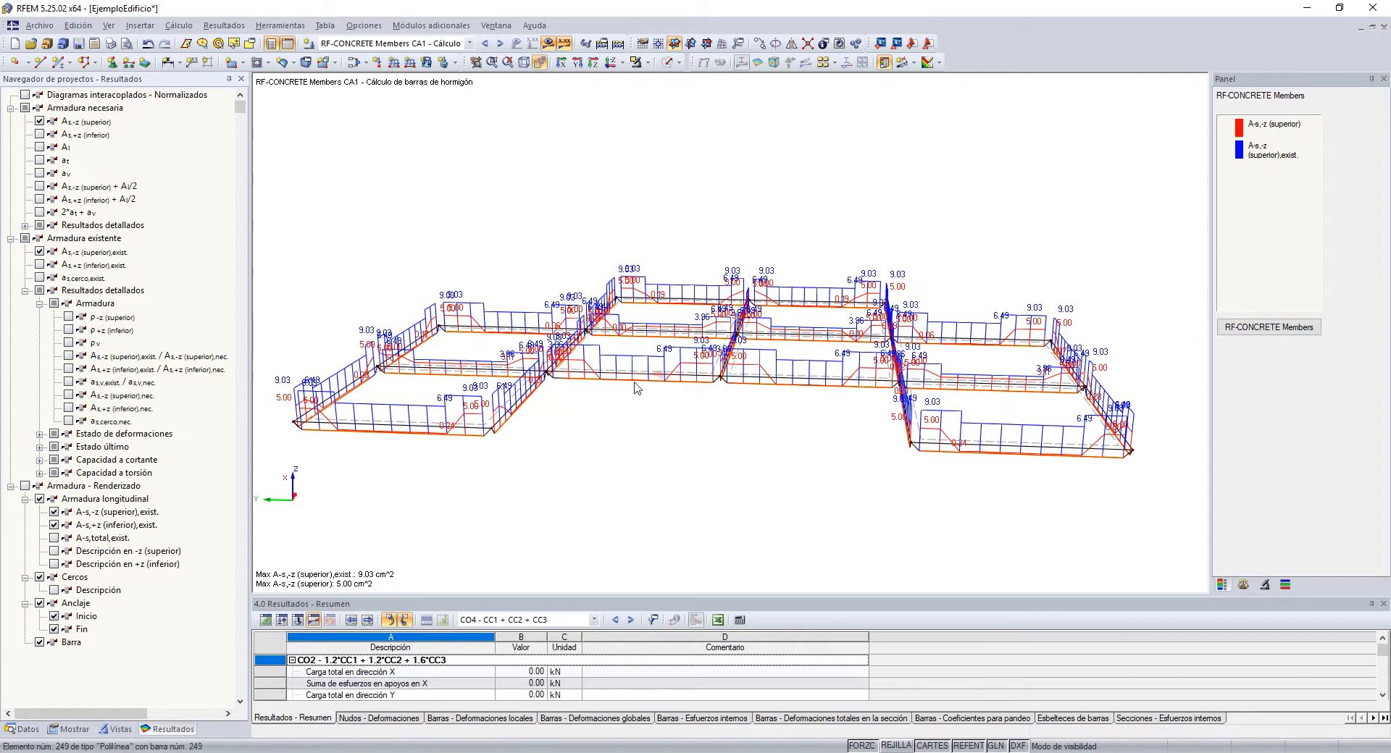
Switch to the open model zapata and bring its footing with column into close view
click(496, 25)
click(536, 225)
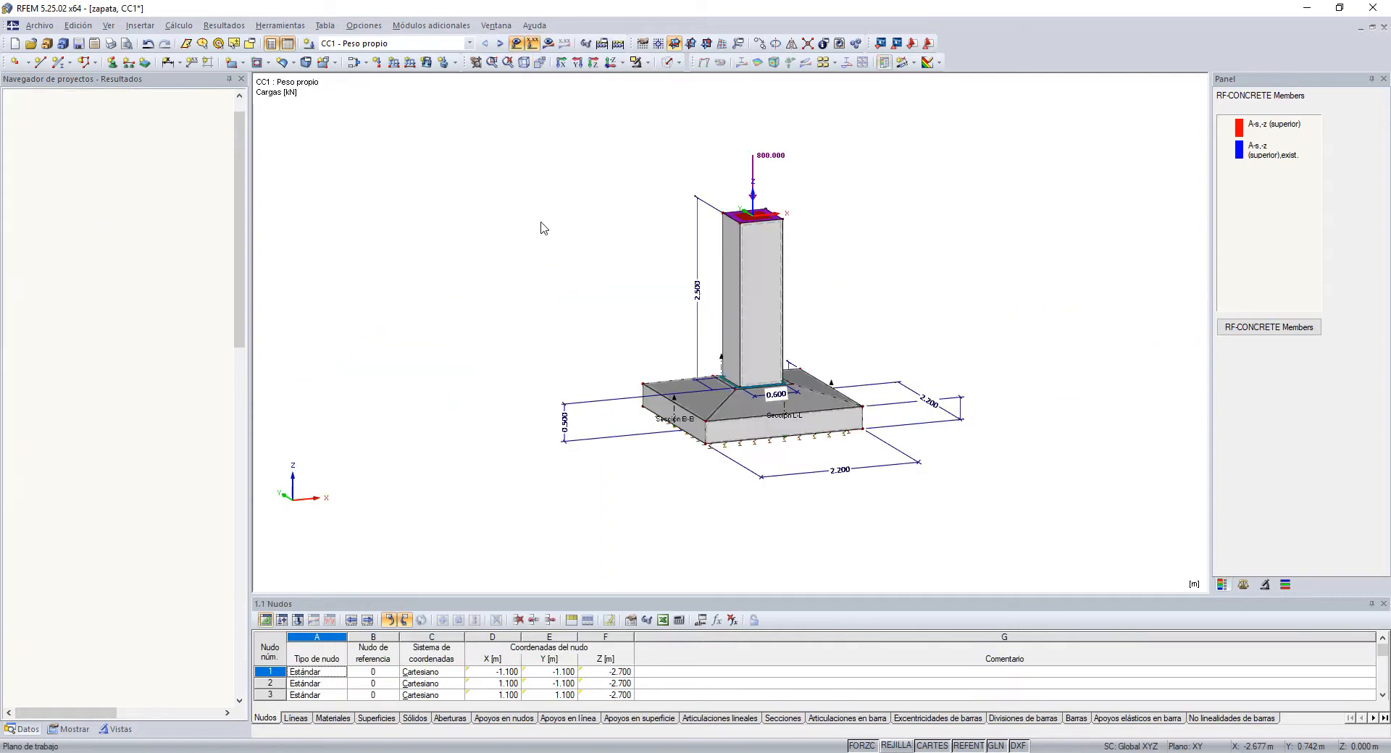
scroll(753, 362, up, 2)
middle_drag(753, 362, 928, 389)
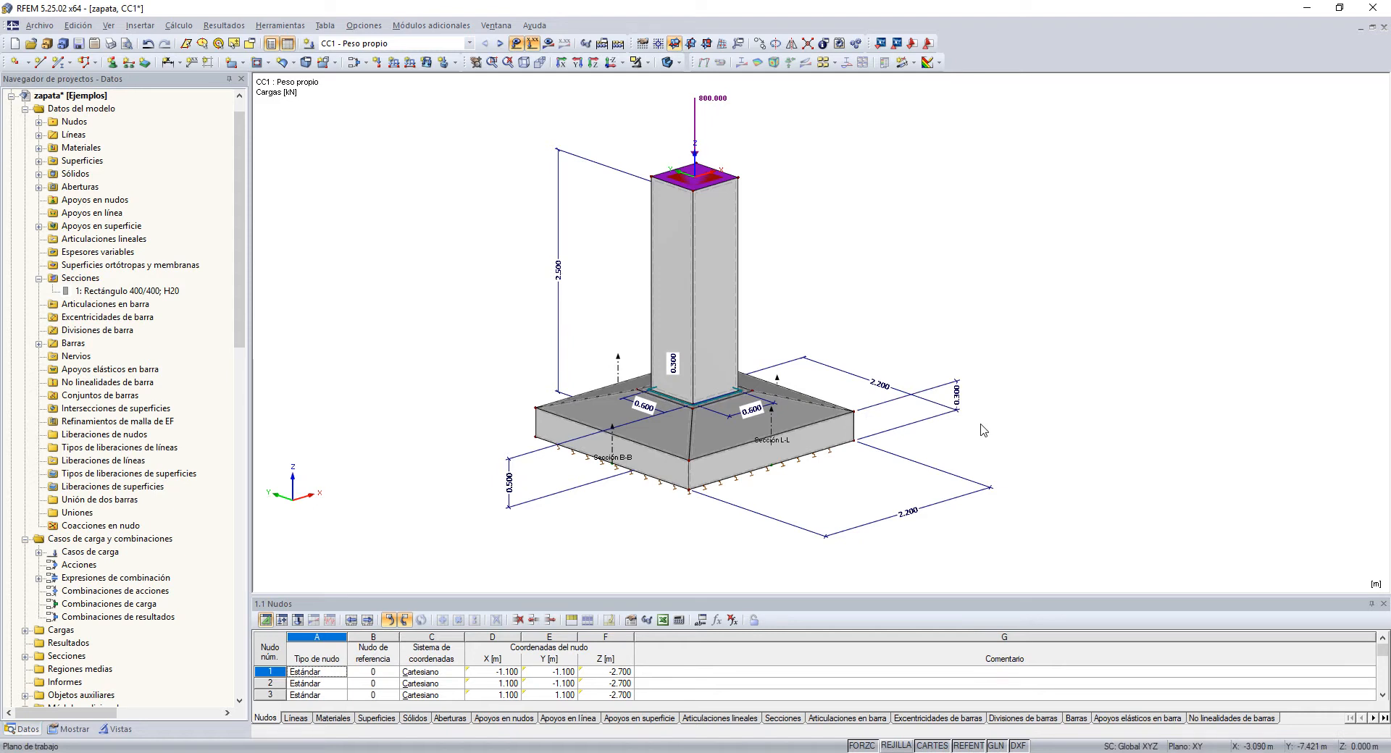
Examine the footing model from several angles, including its dimensions, column load, surface support and inclined top surfaces
ctrl+middle_drag(1068, 466, 975, 422)
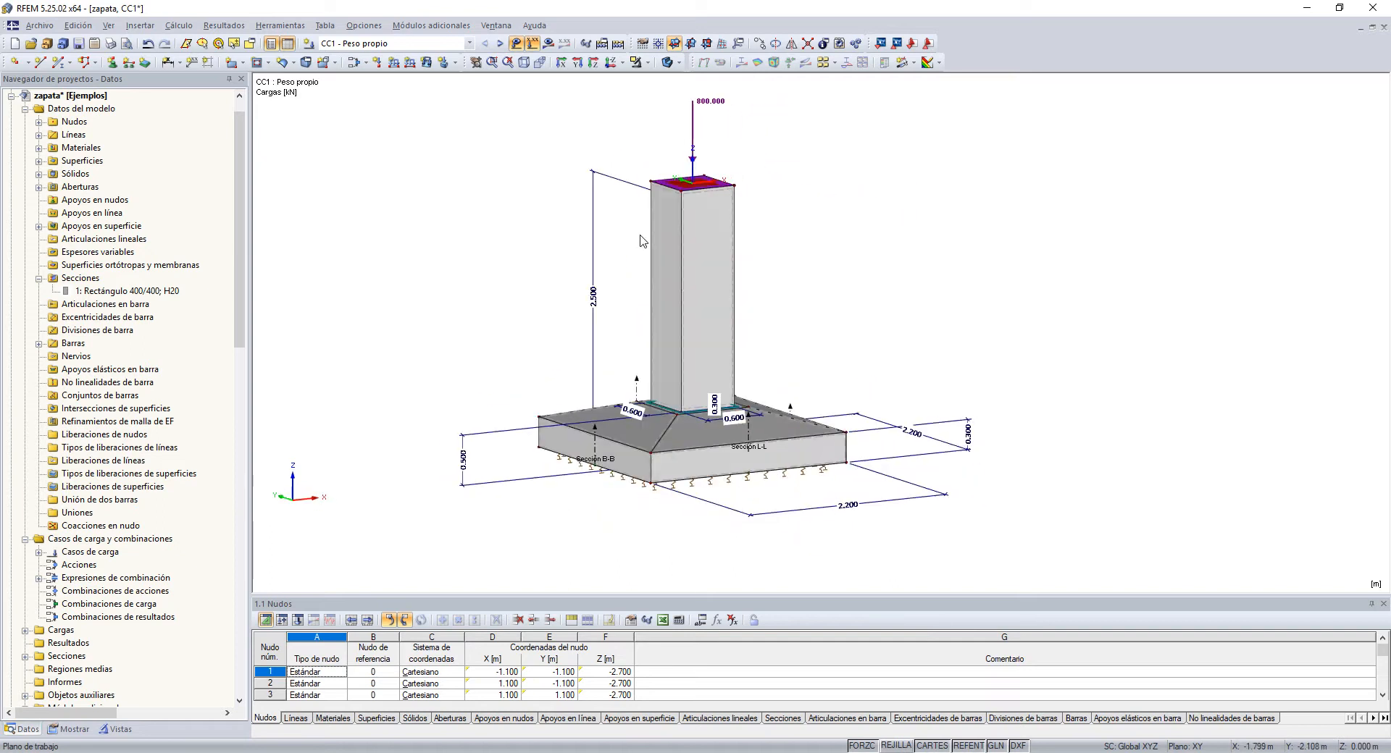
ctrl+middle_drag(642, 242, 674, 337)
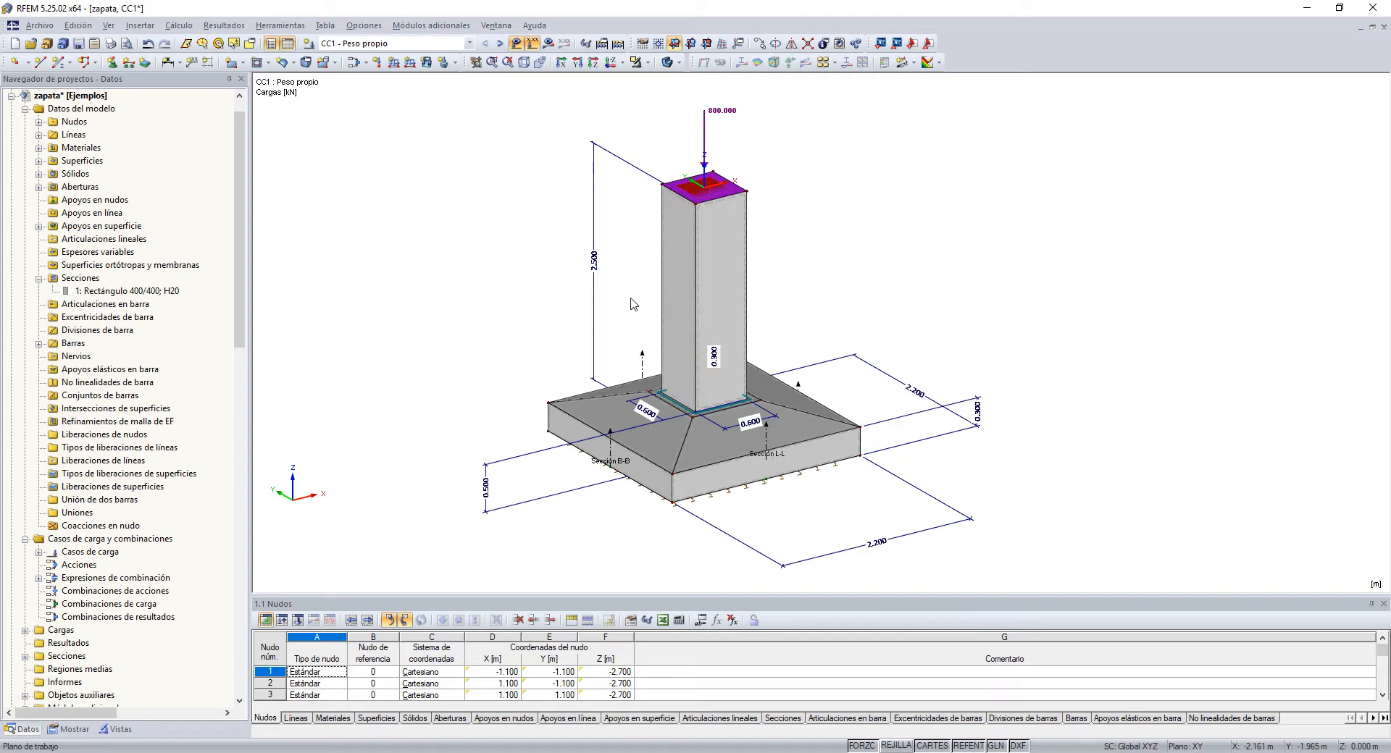
scroll(782, 510, up, 1)
ctrl+middle_drag(782, 510, 634, 440)
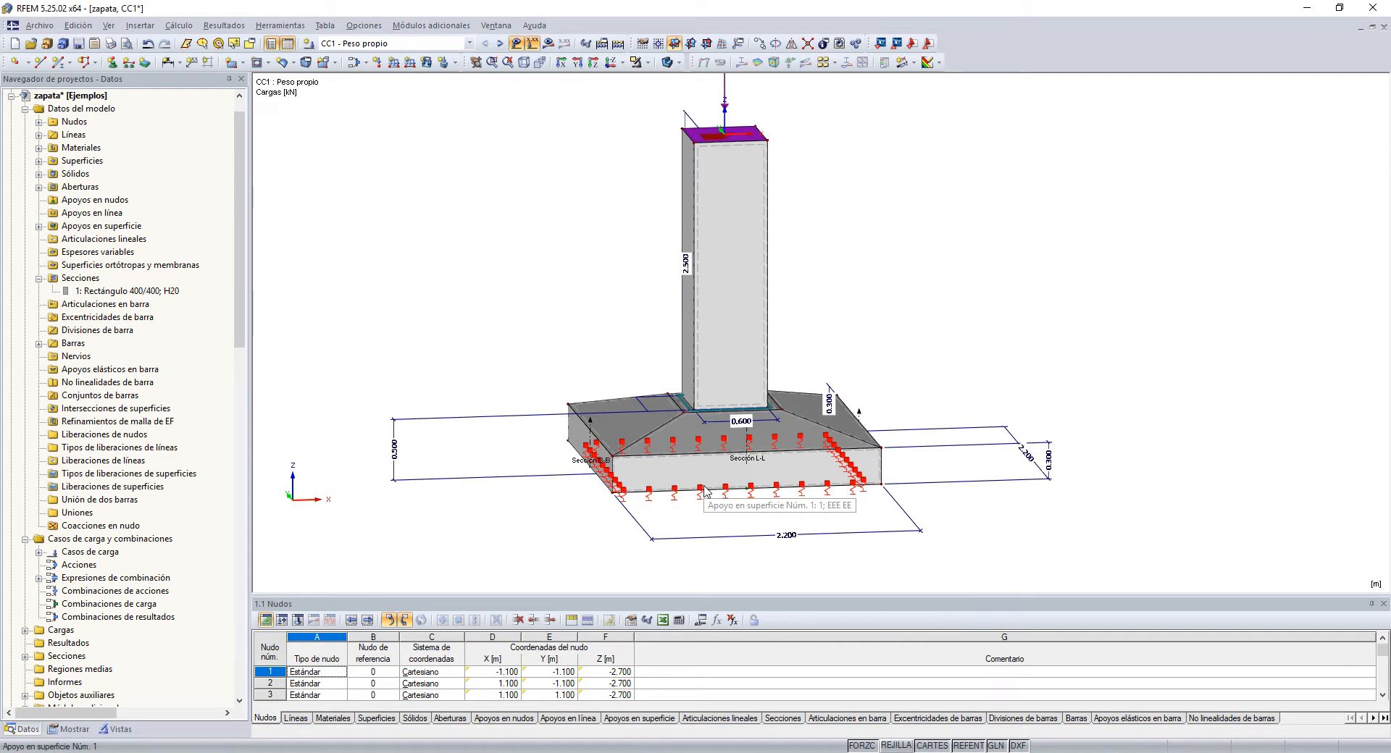
scroll(527, 457, down, 1)
ctrl+middle_drag(530, 462, 591, 468)
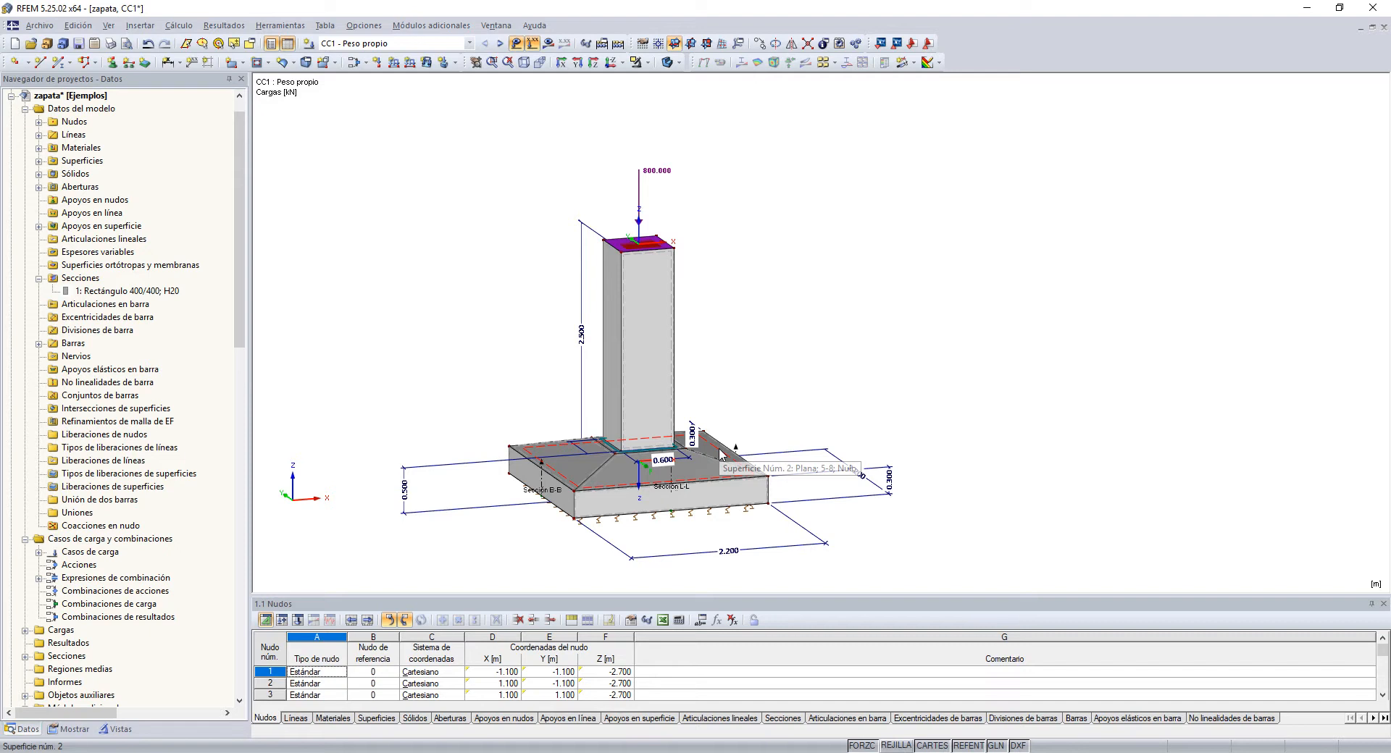
Open the footing model's parameter list and enlarge it beside the model to show more parameters and formulas at once
middle_drag(476, 298, 854, 238)
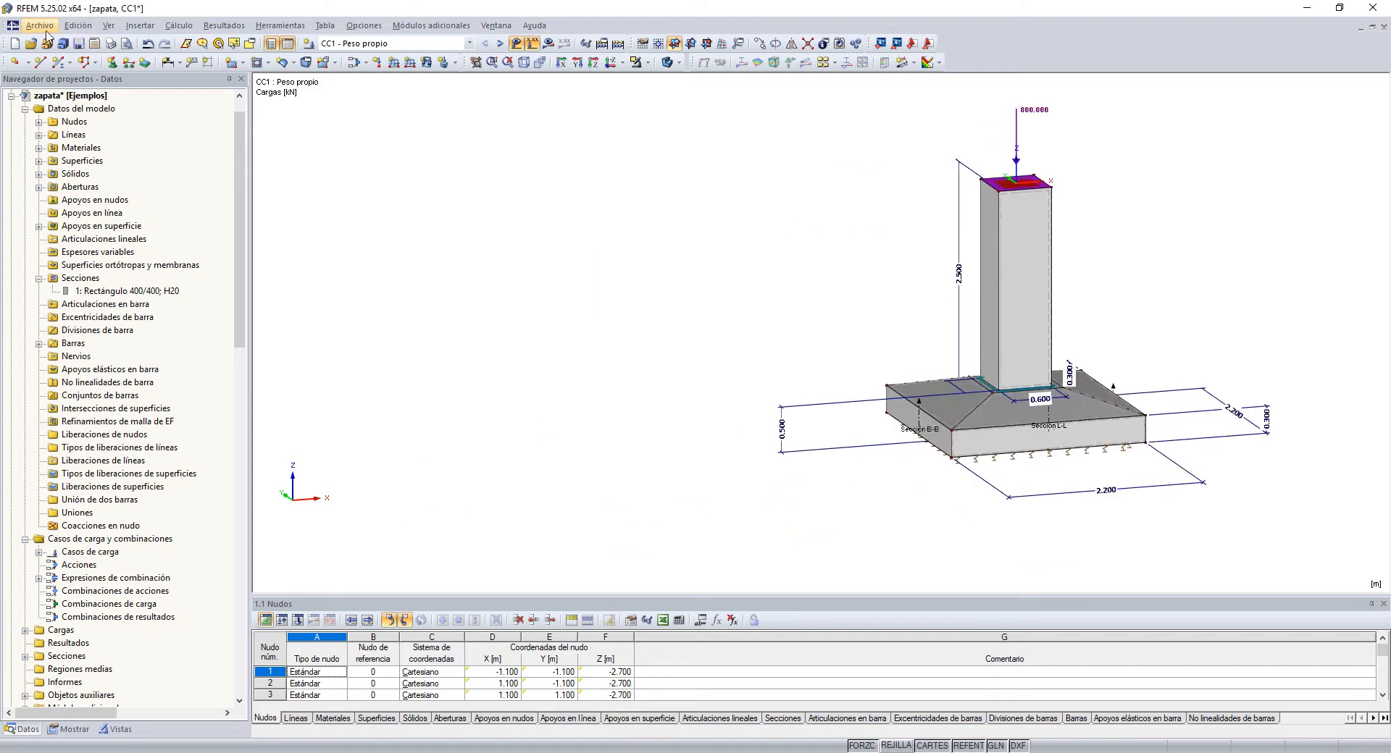
click(79, 25)
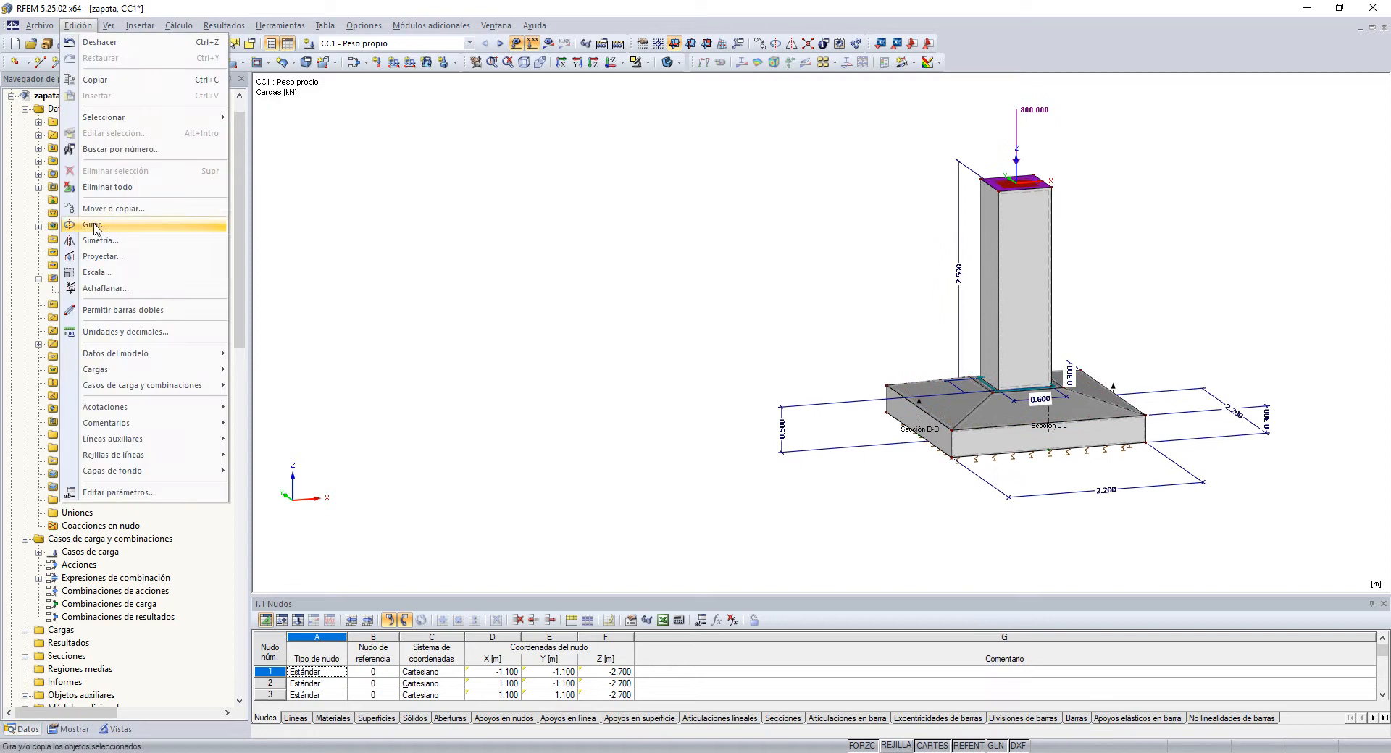
click(138, 495)
drag(578, 87, 134, 41)
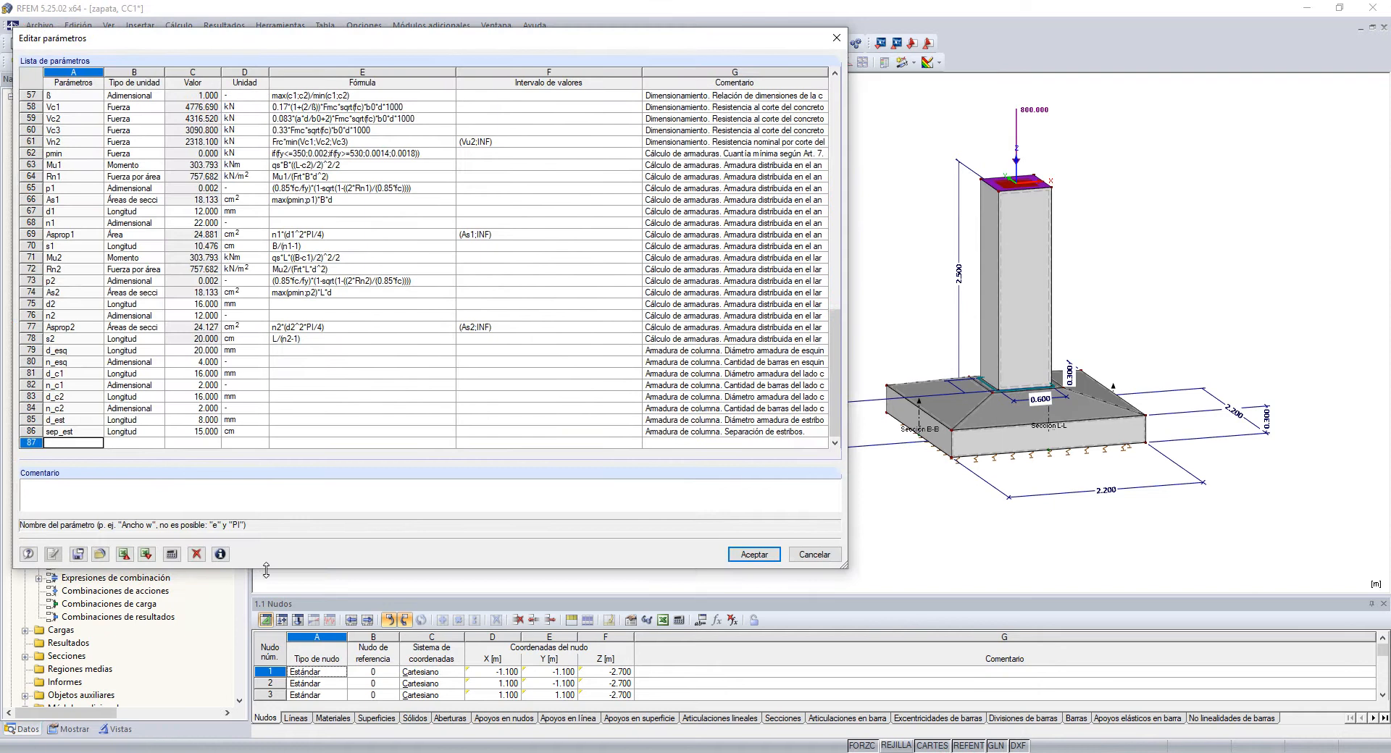
drag(266, 570, 266, 681)
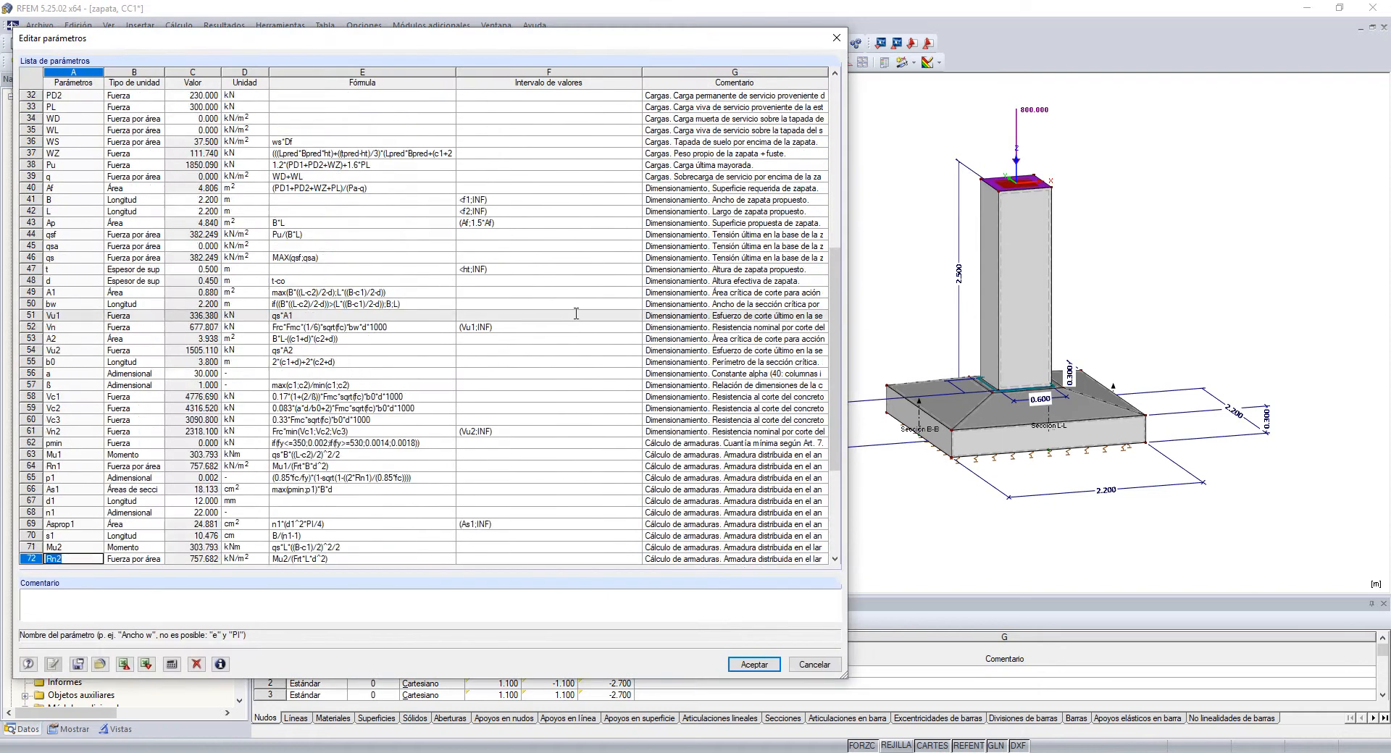
scroll(576, 313, up, 3)
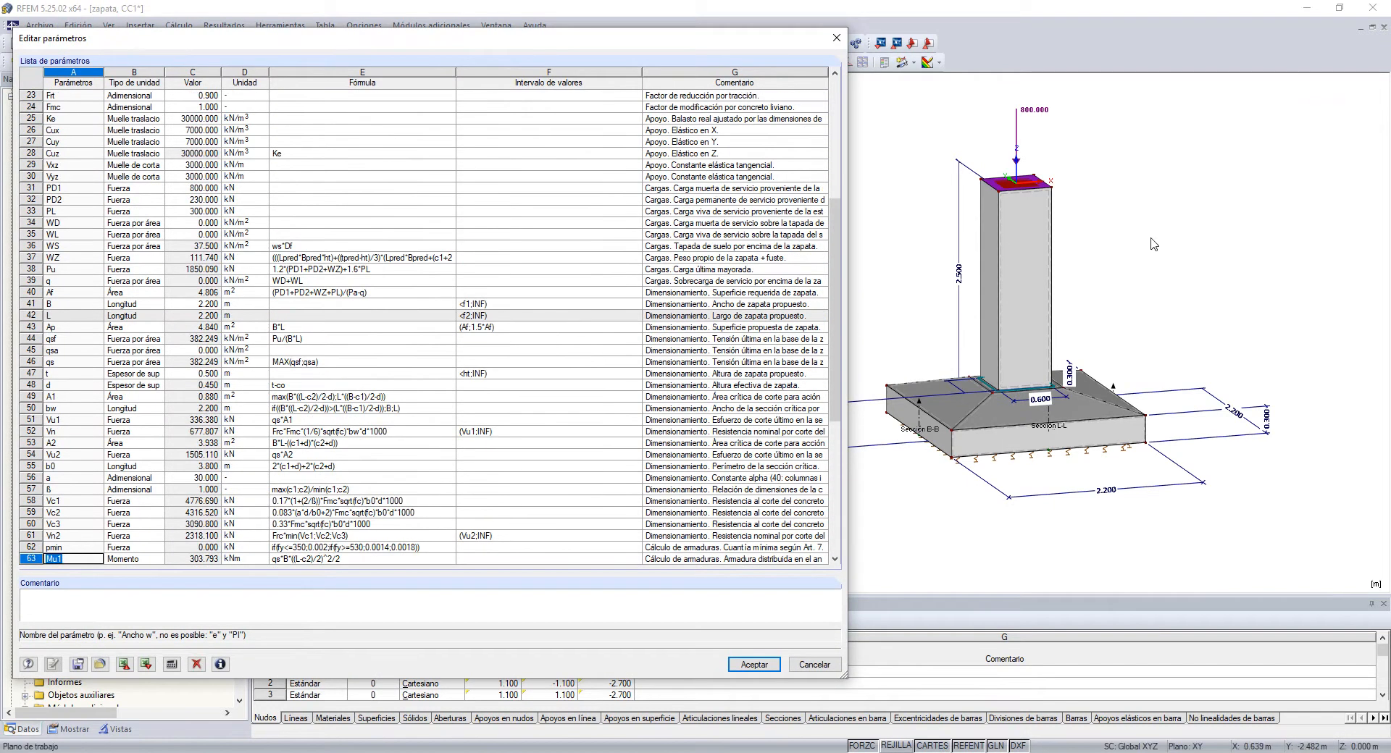
Hide all dimension lines on the footing model
ctrl+middle_drag(952, 272, 1190, 326)
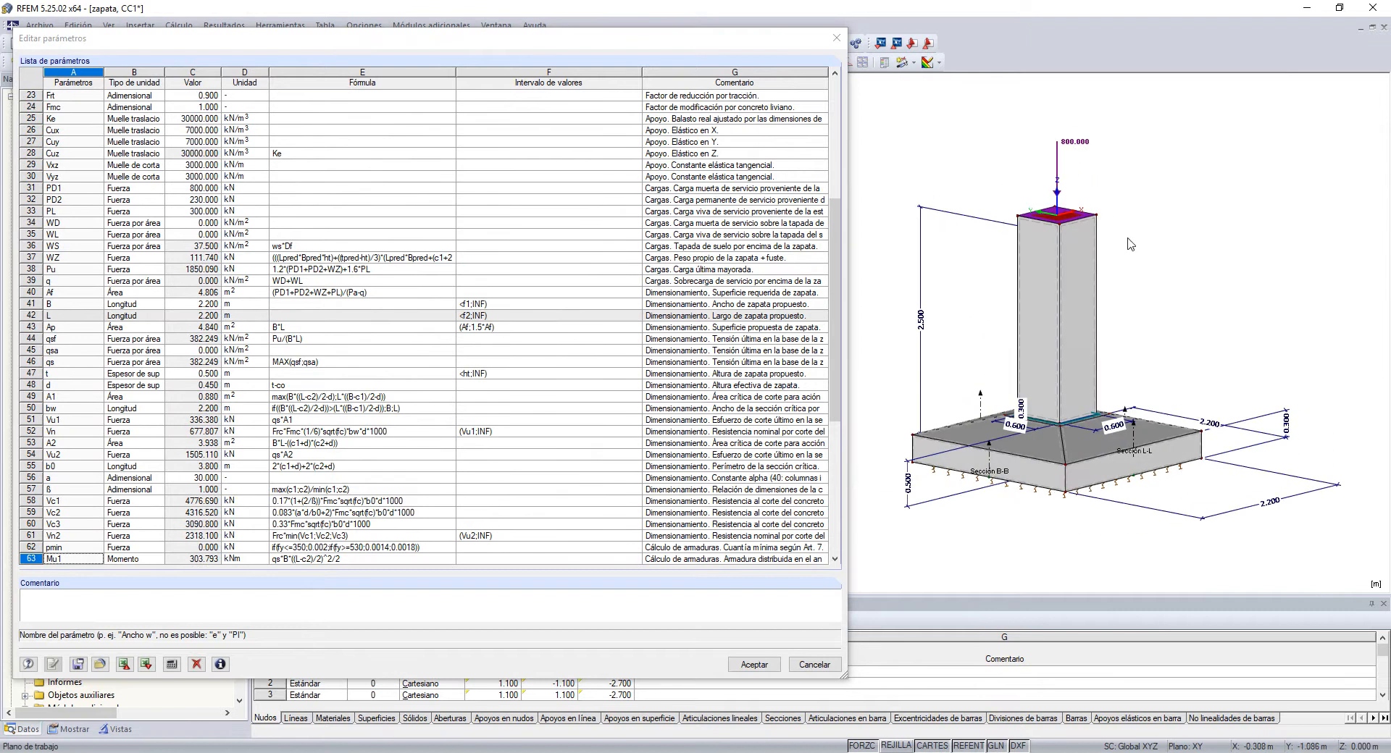
right_click(921, 278)
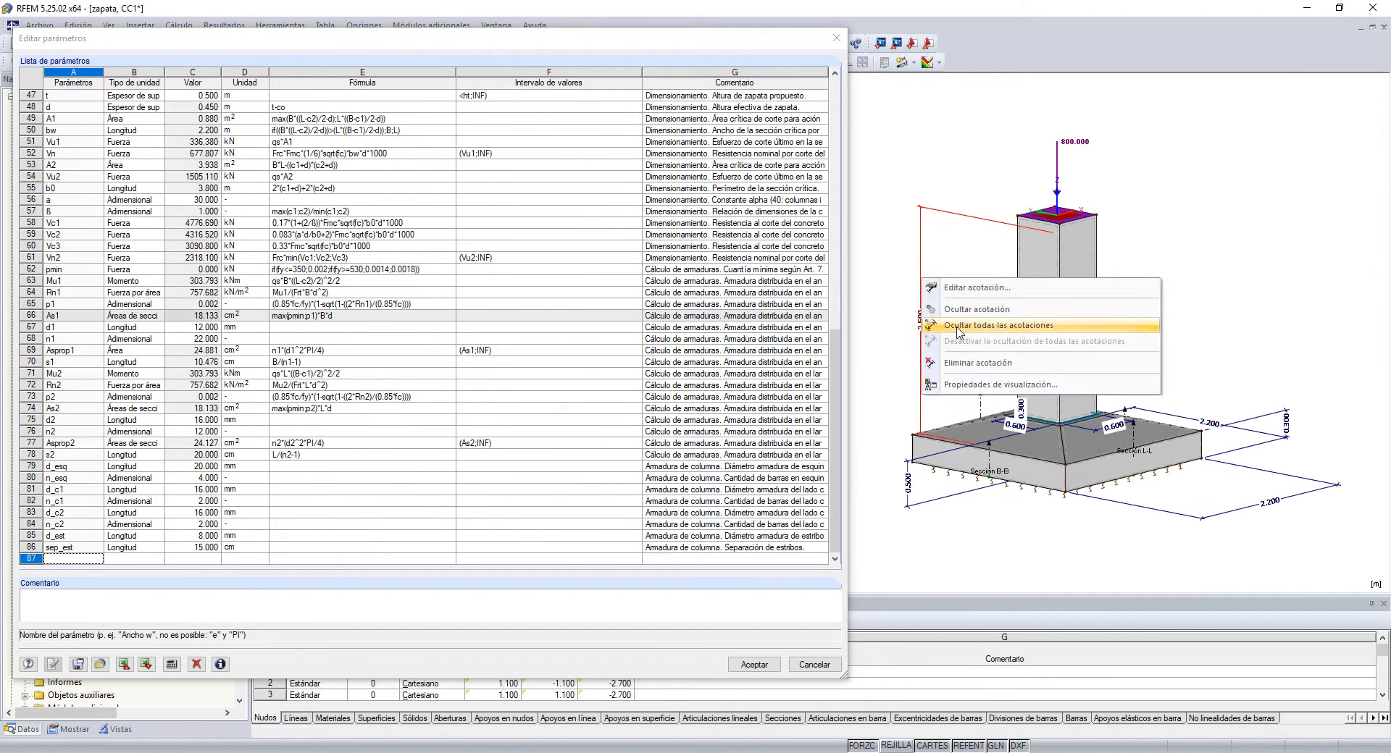
click(958, 333)
ctrl+middle_drag(958, 333, 1120, 391)
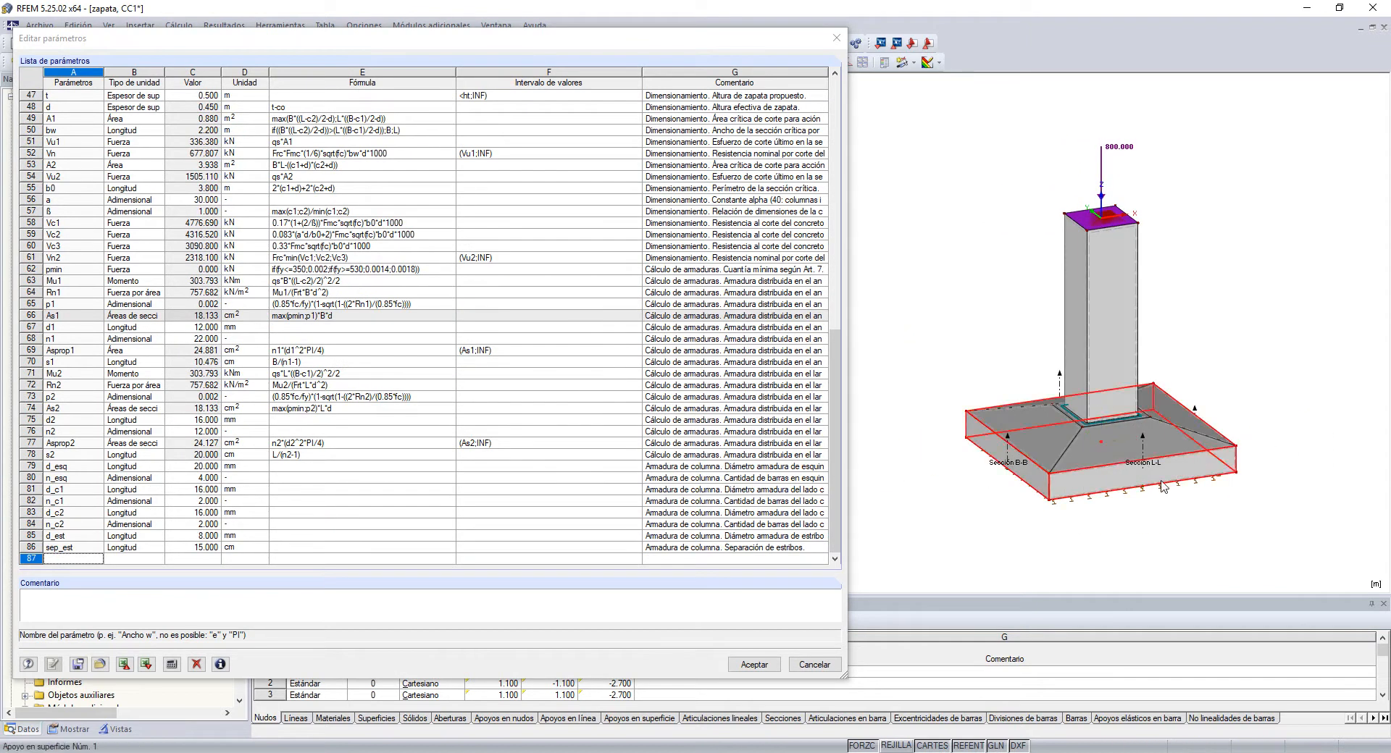
Review the footing parameters from the beginning of the list, including the comments on geometry, material properties, reduction factors and supports
scroll(329, 230, up, 3)
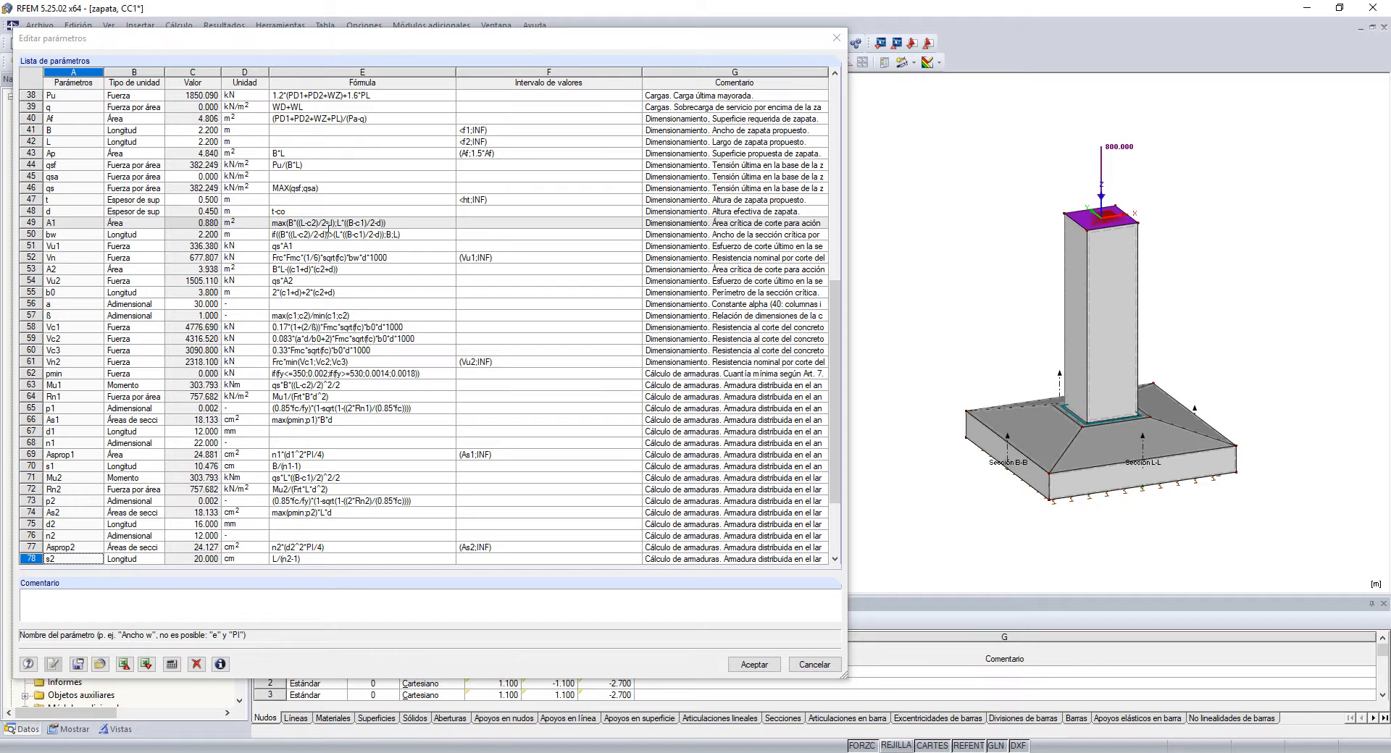
scroll(328, 231, up, 12)
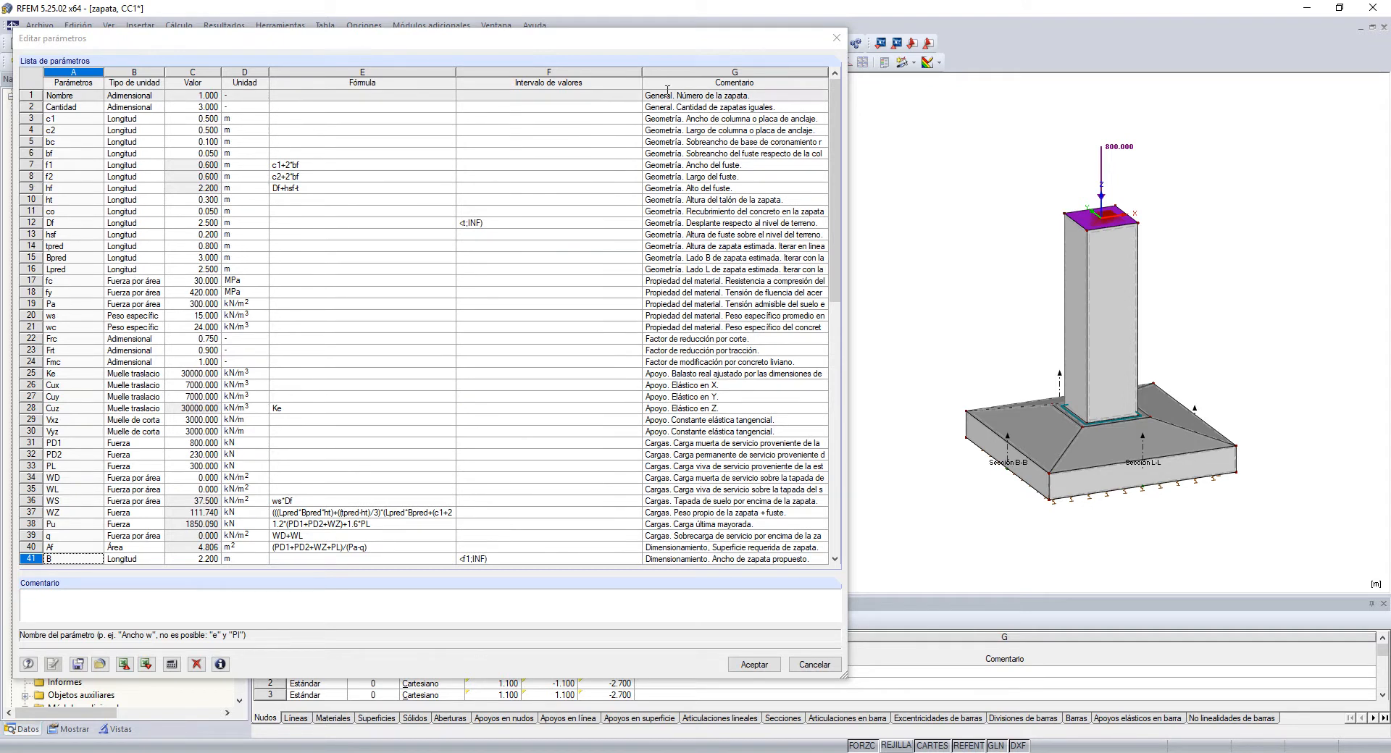
drag(667, 92, 690, 432)
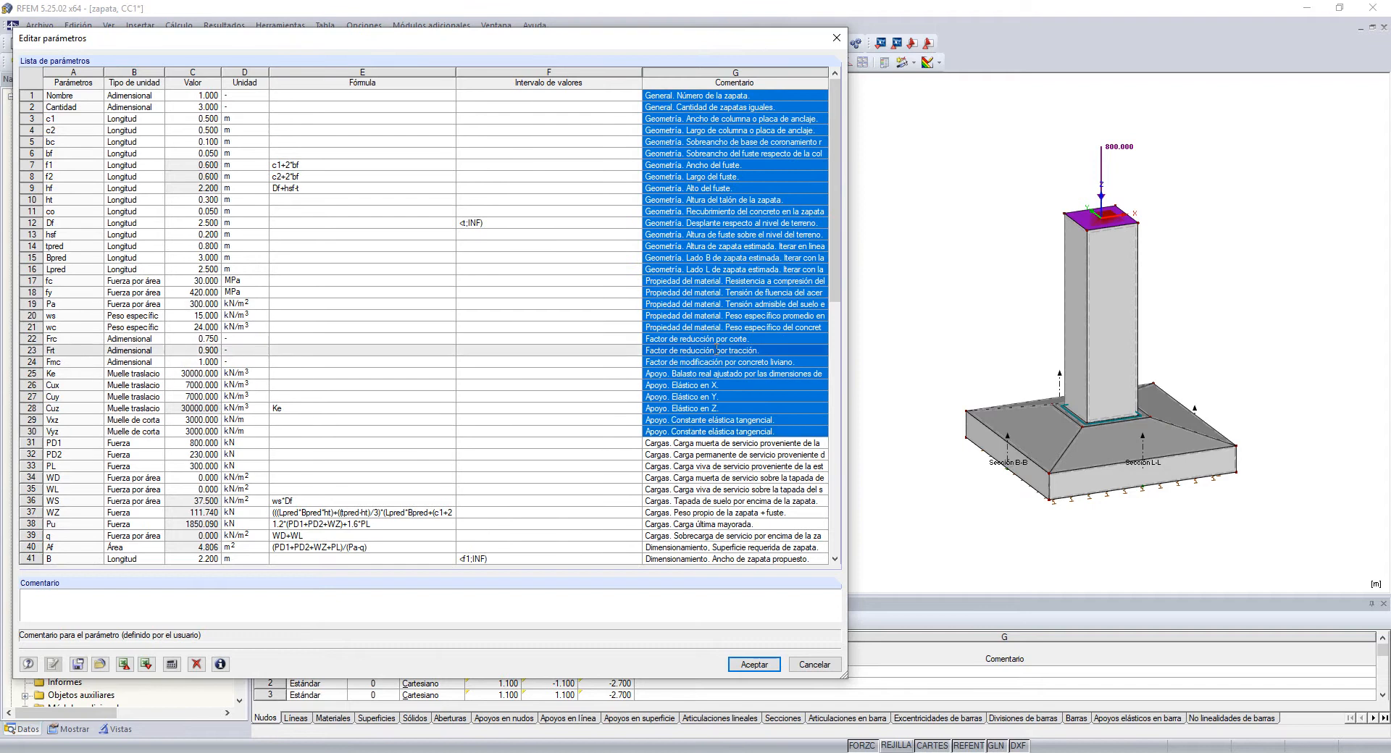
scroll(1089, 521, up, 3)
click(1087, 520)
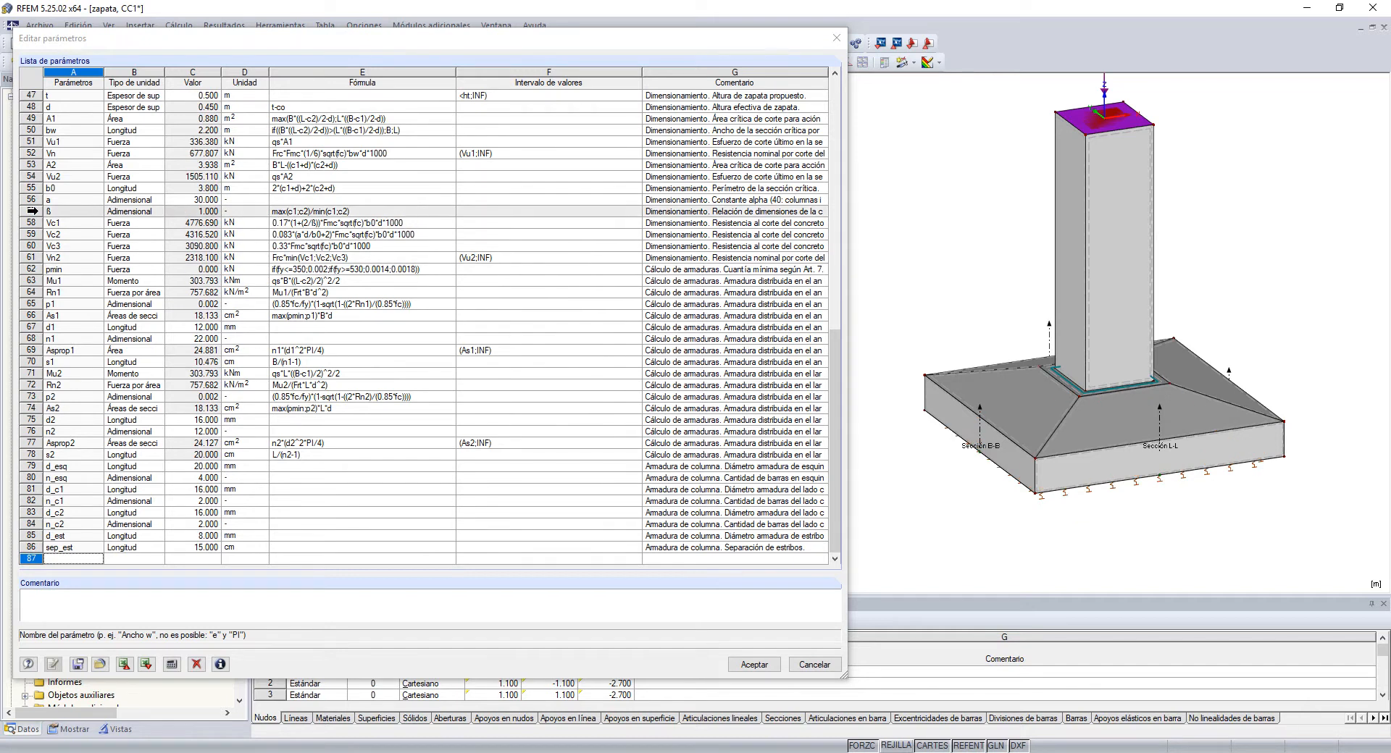
Review the shear and reinforcement formulas in the parameter list, focusing on concrete shear resistances Vc1 to Vc3 and nominal resistance Vn2
scroll(127, 234, up, 3)
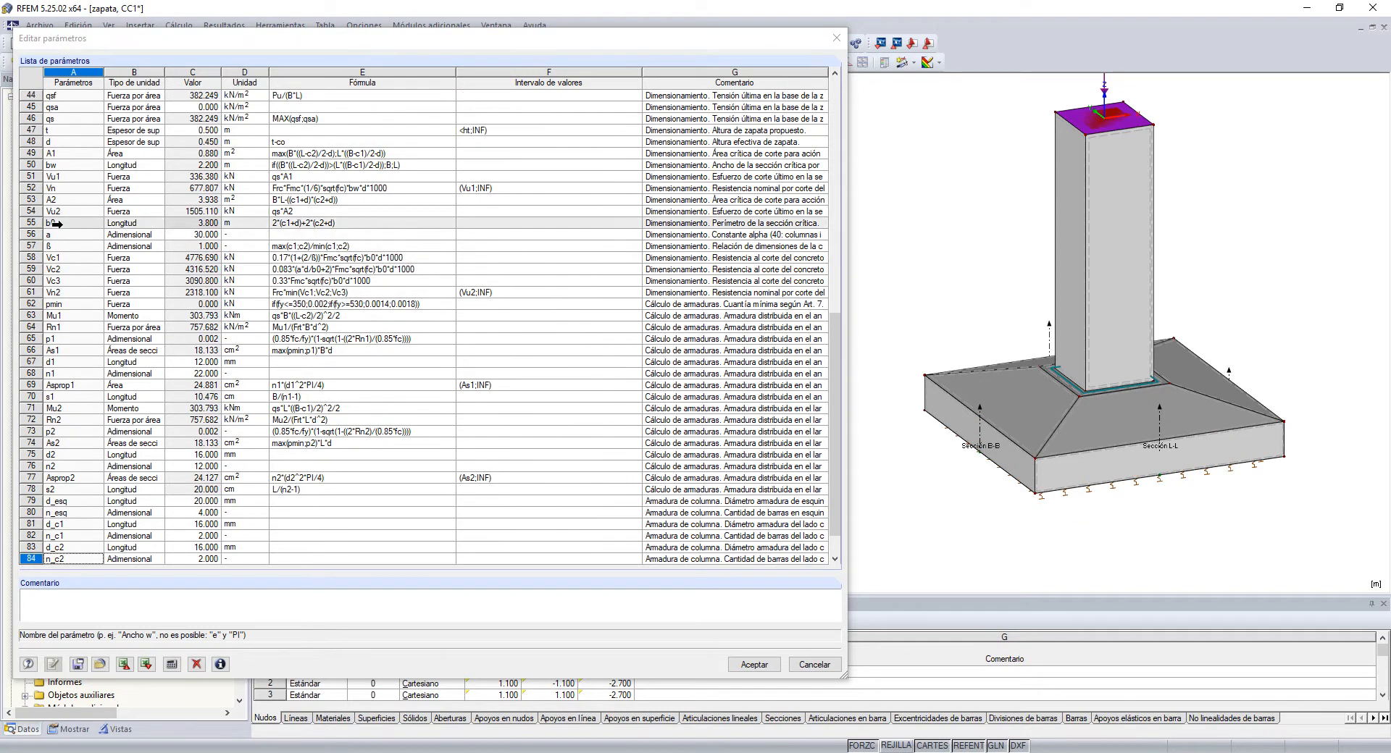
drag(27, 259, 32, 559)
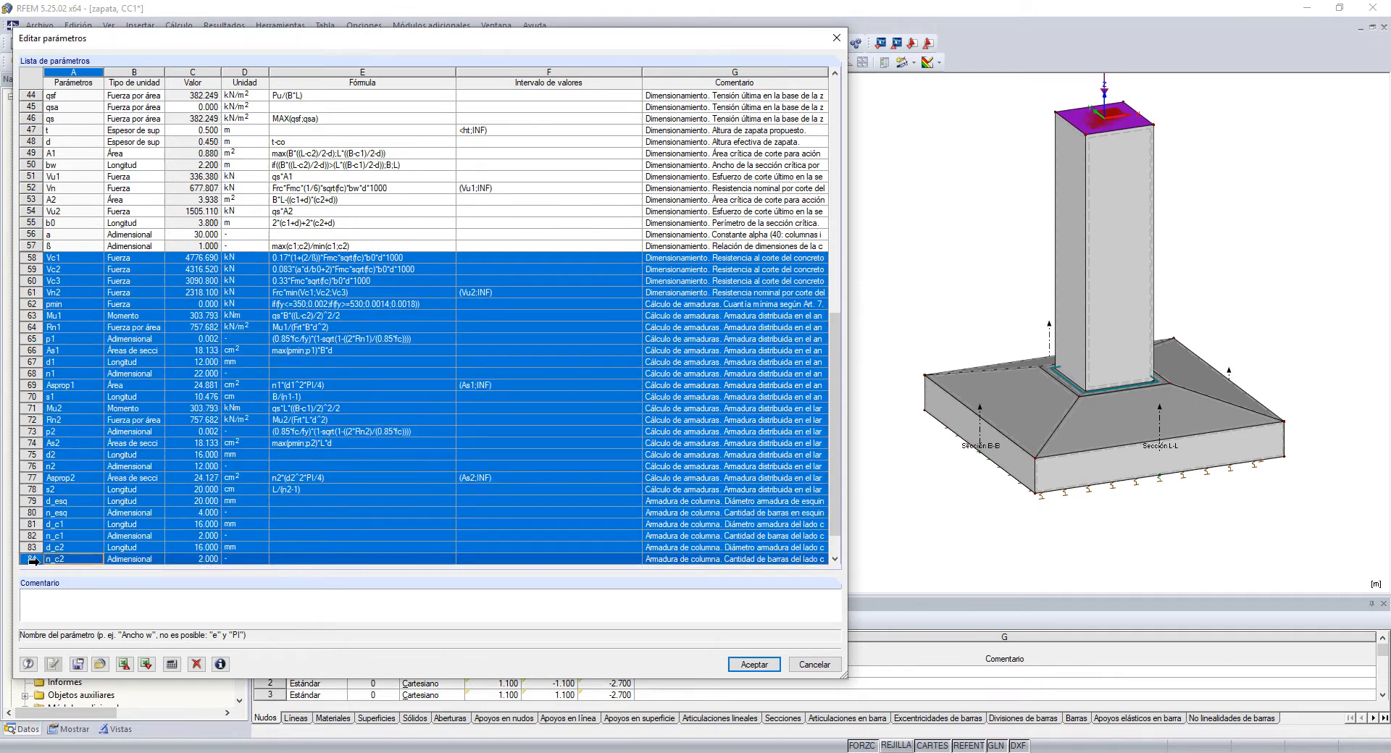
click(348, 512)
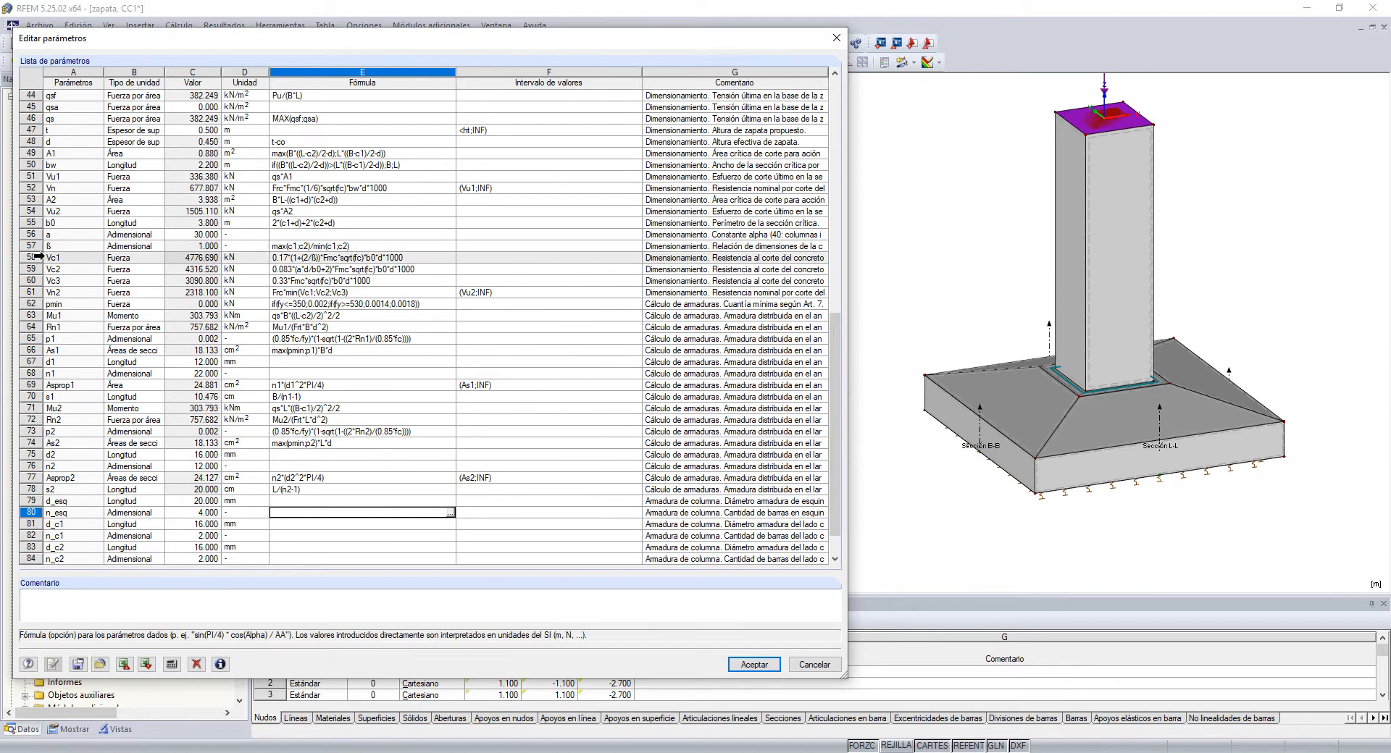
drag(30, 257, 31, 286)
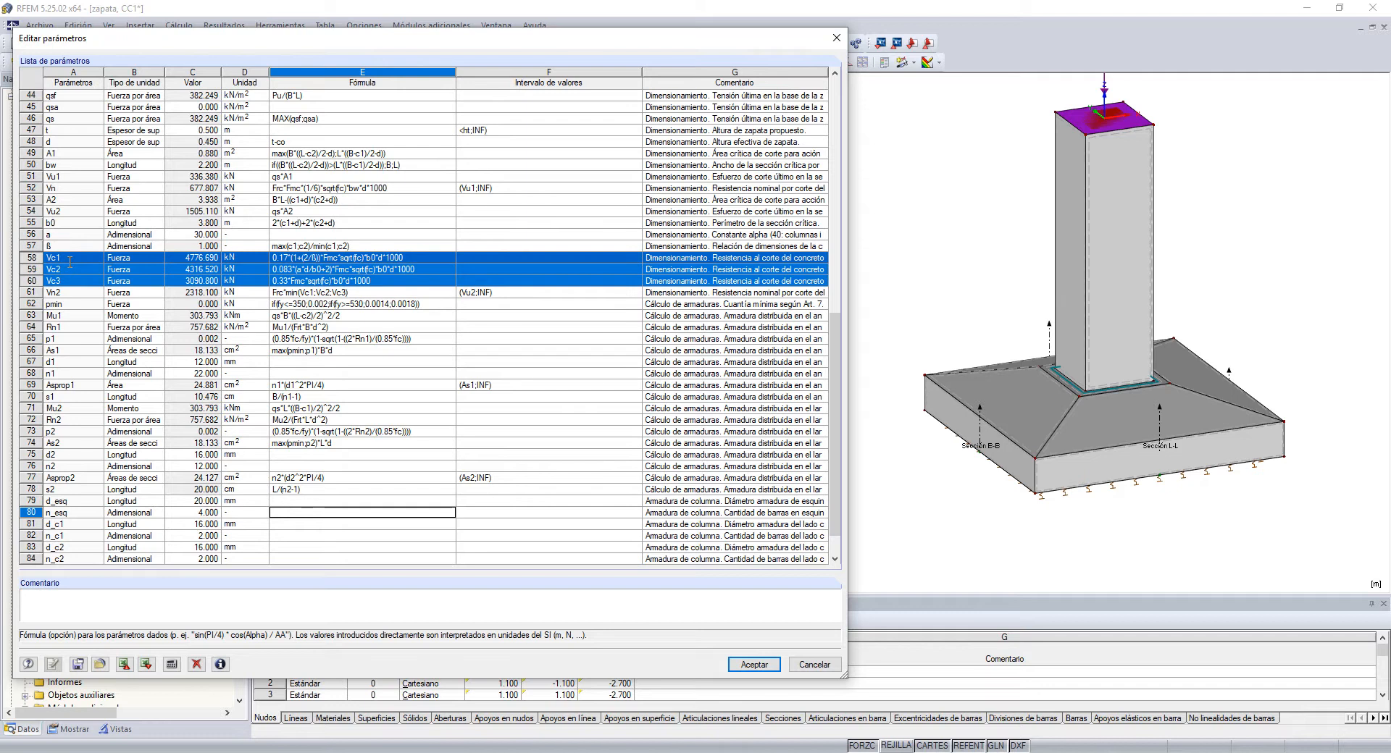
click(86, 291)
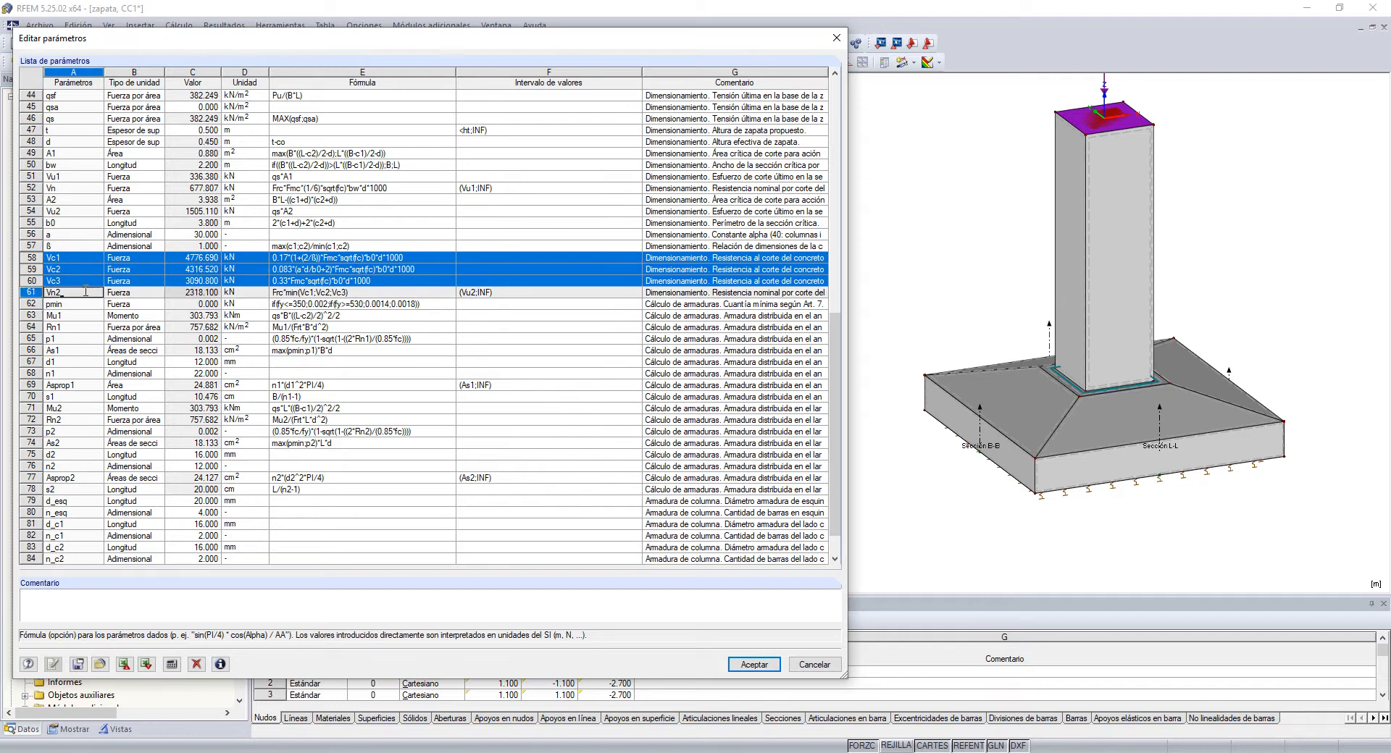
click(30, 293)
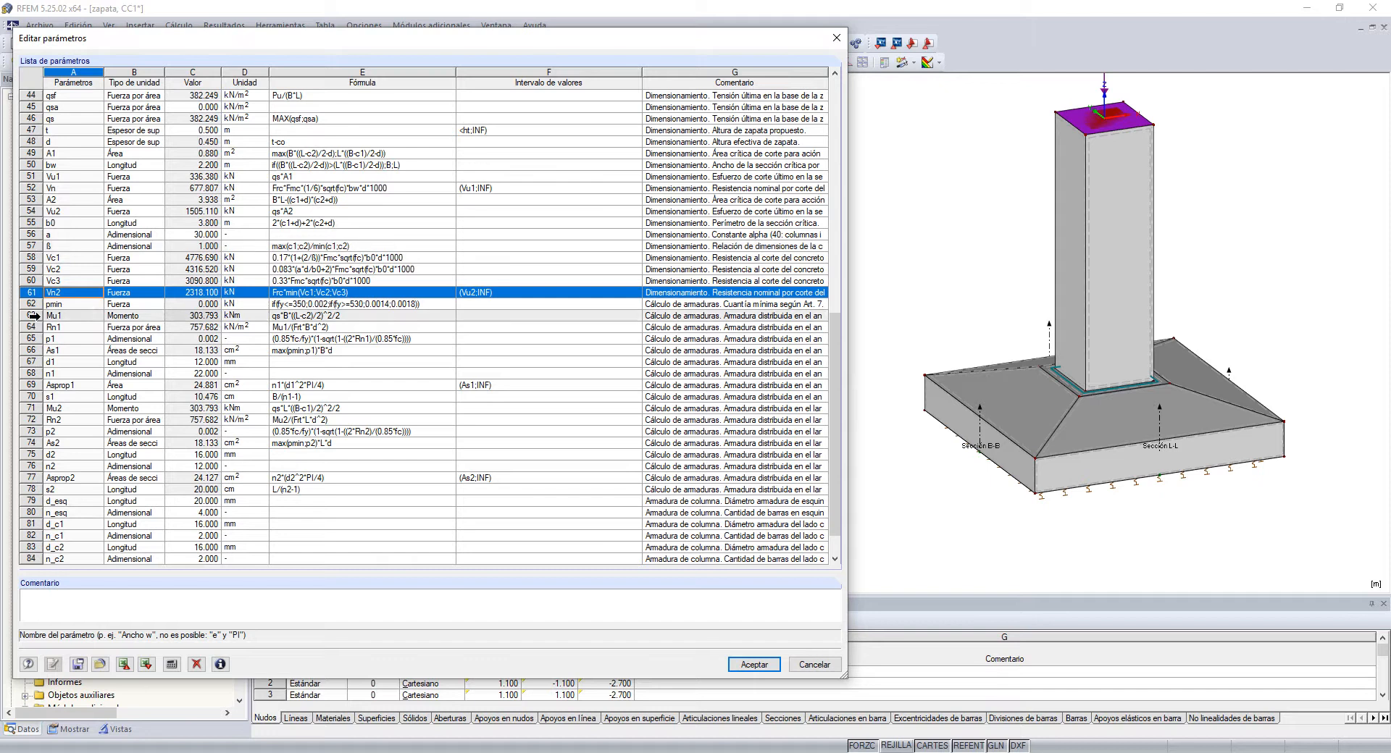
Review the footing's flexural design parameters Mu1, Rn1 and p1 and the required reinforcement area As1
drag(32, 316, 32, 336)
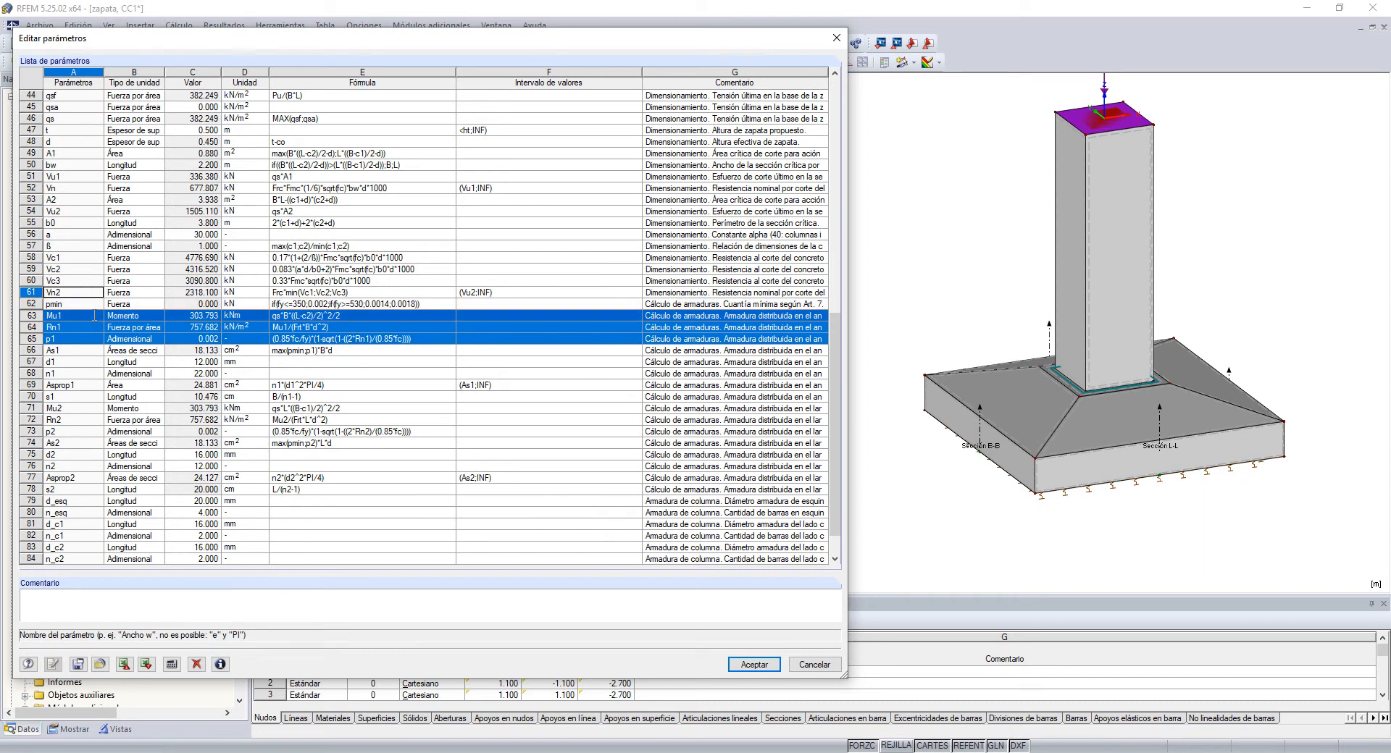
scroll(1060, 534, down, 1)
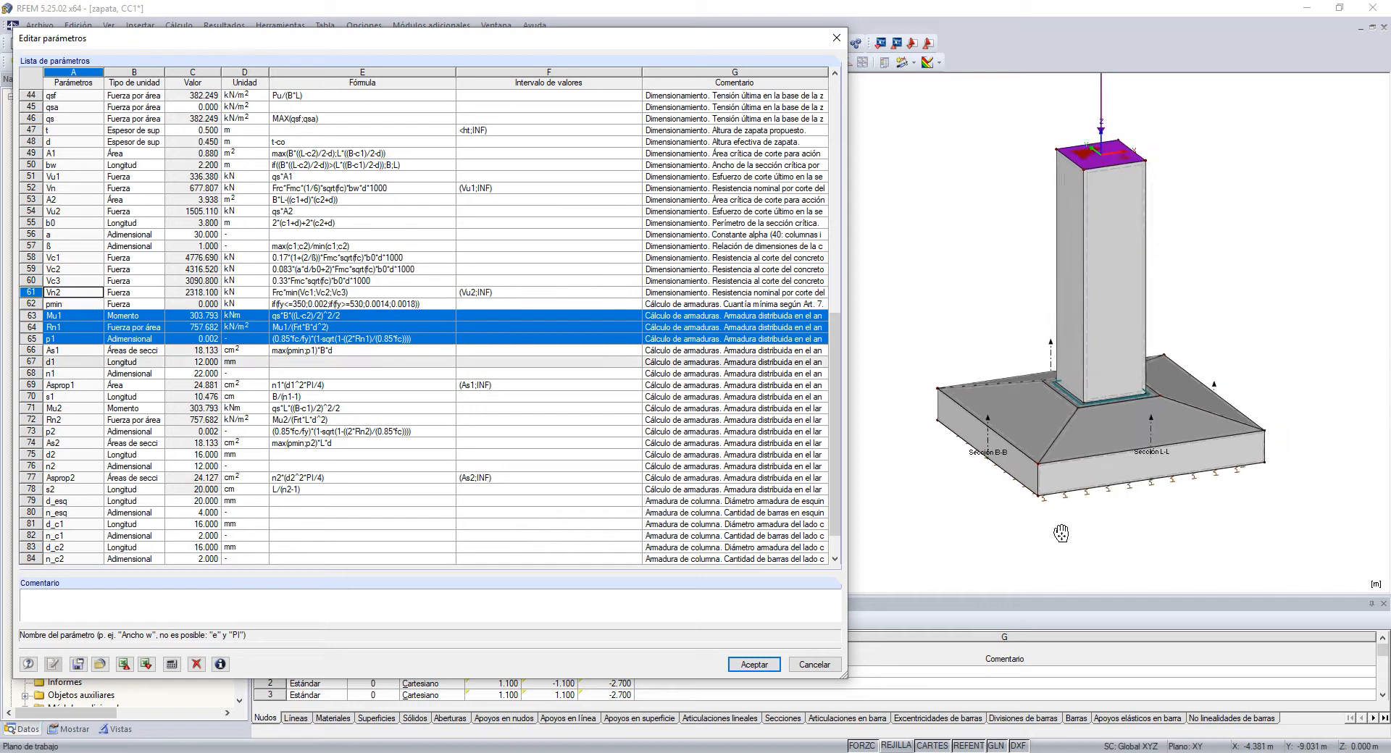
ctrl+middle_drag(1060, 534, 1112, 519)
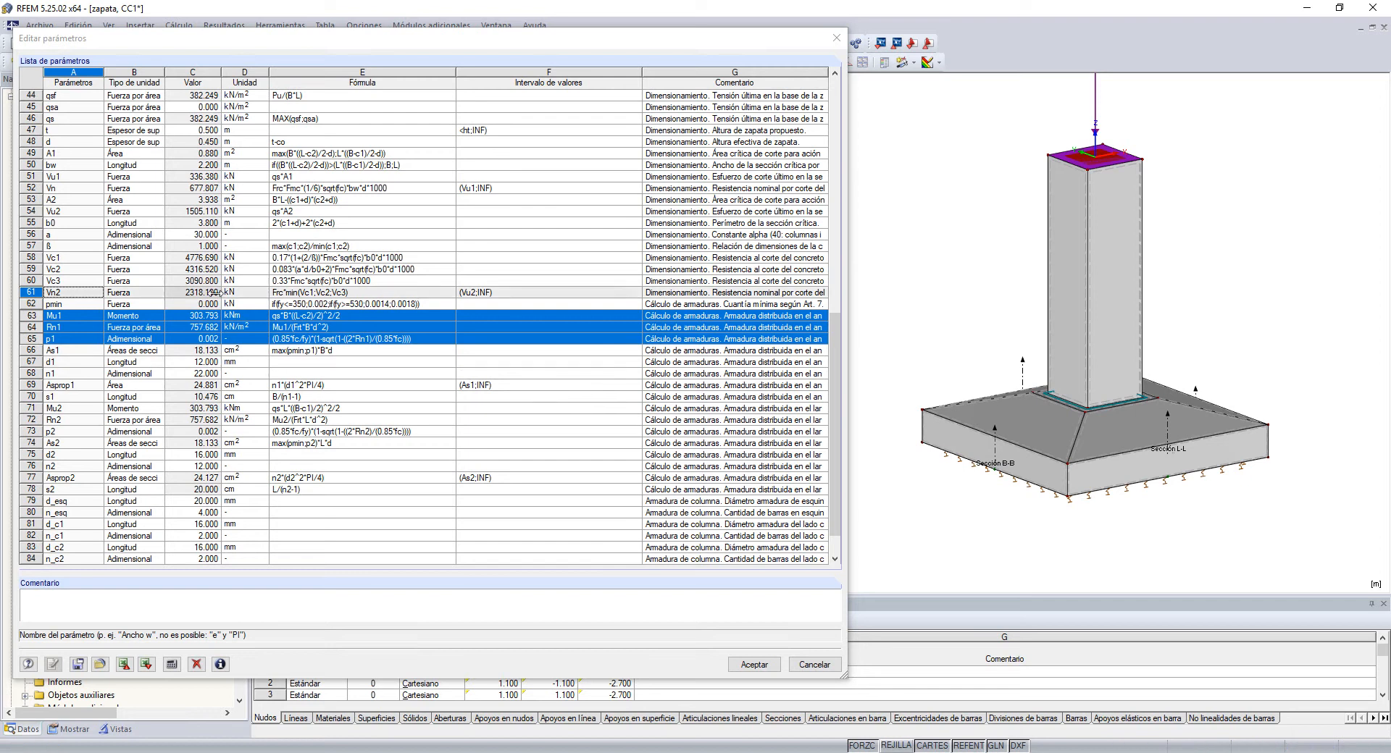
click(65, 351)
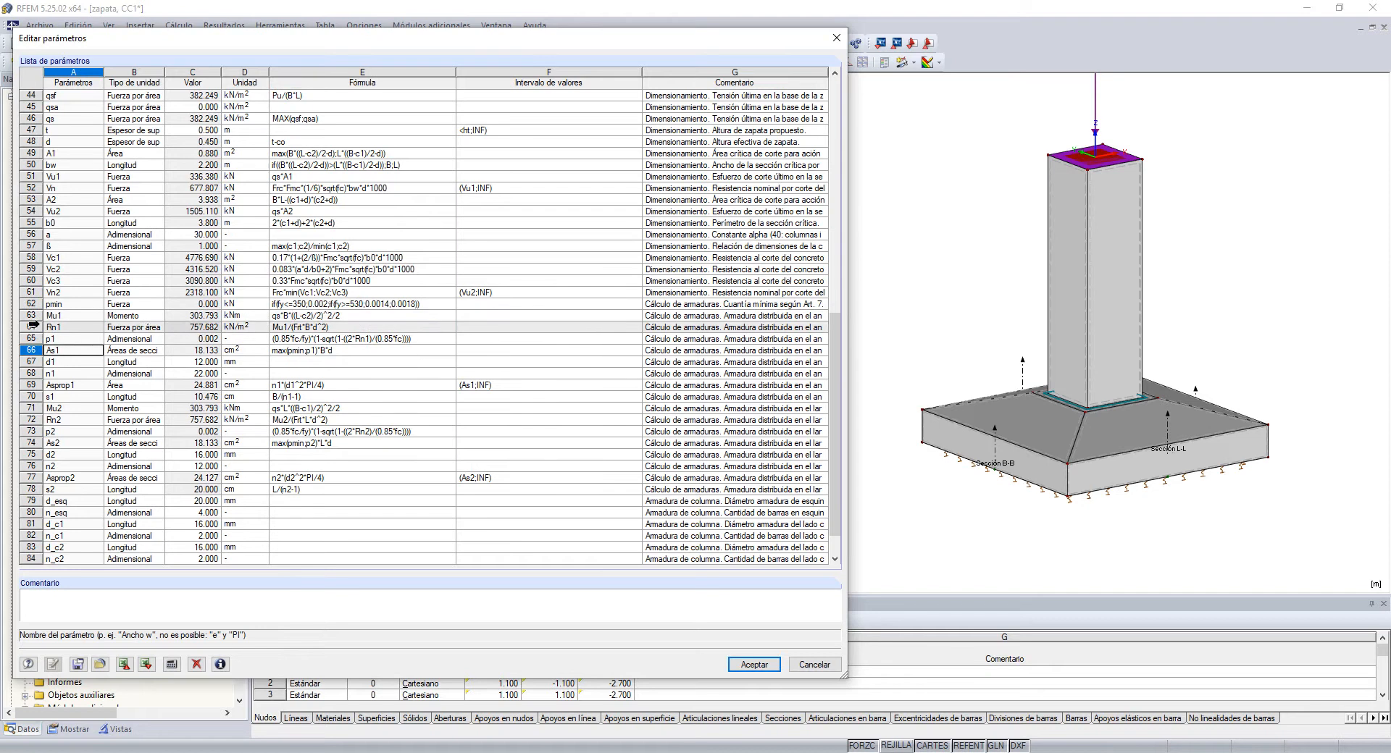
drag(33, 317, 54, 339)
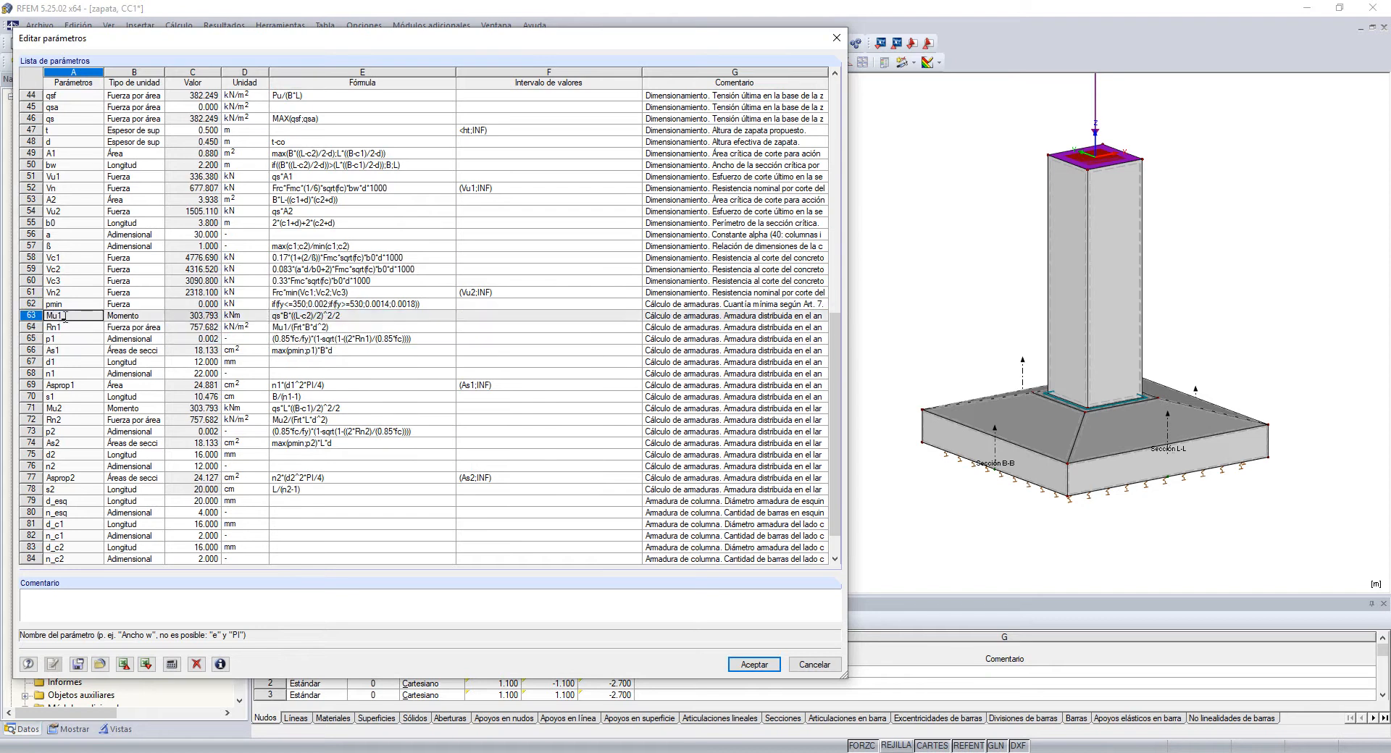
click(65, 349)
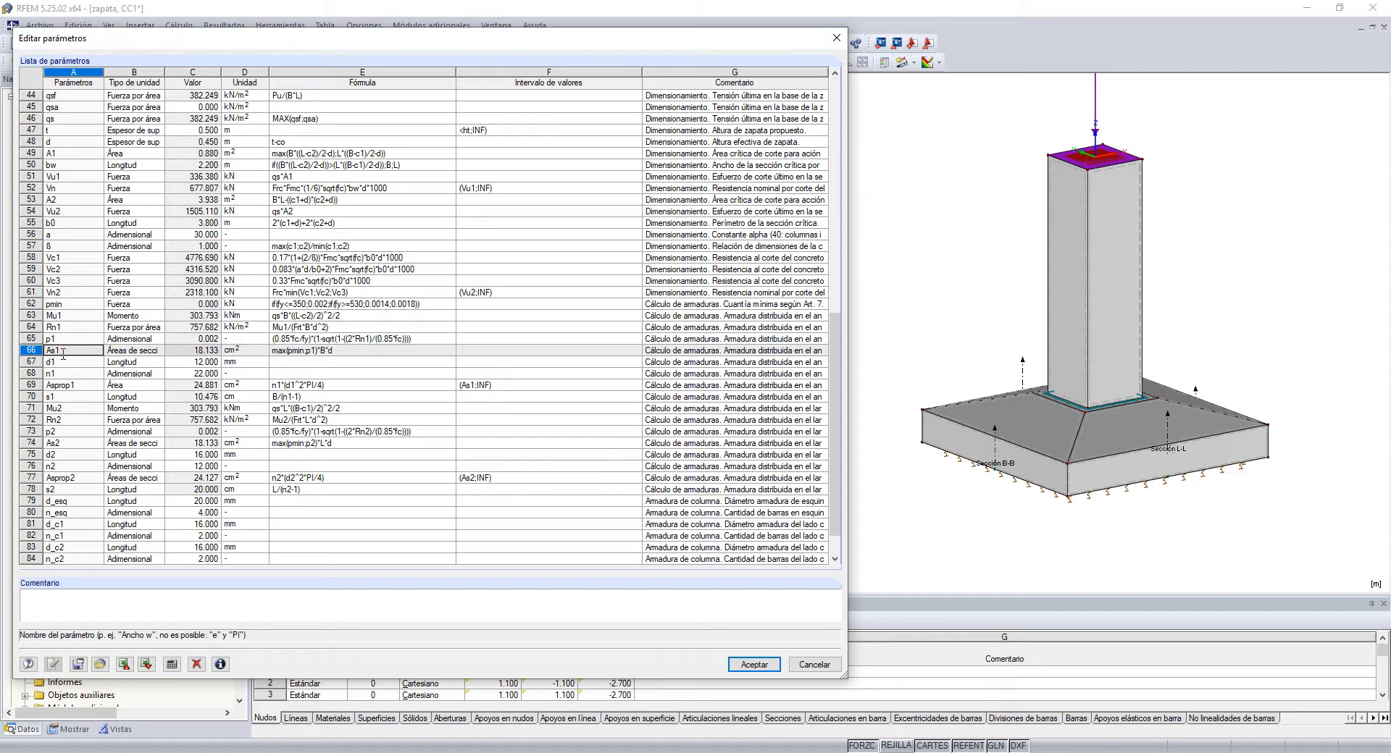
Review the bar diameter and bar count parameters d1, n1, d2 and n2 alongside the footing model
click(75, 362)
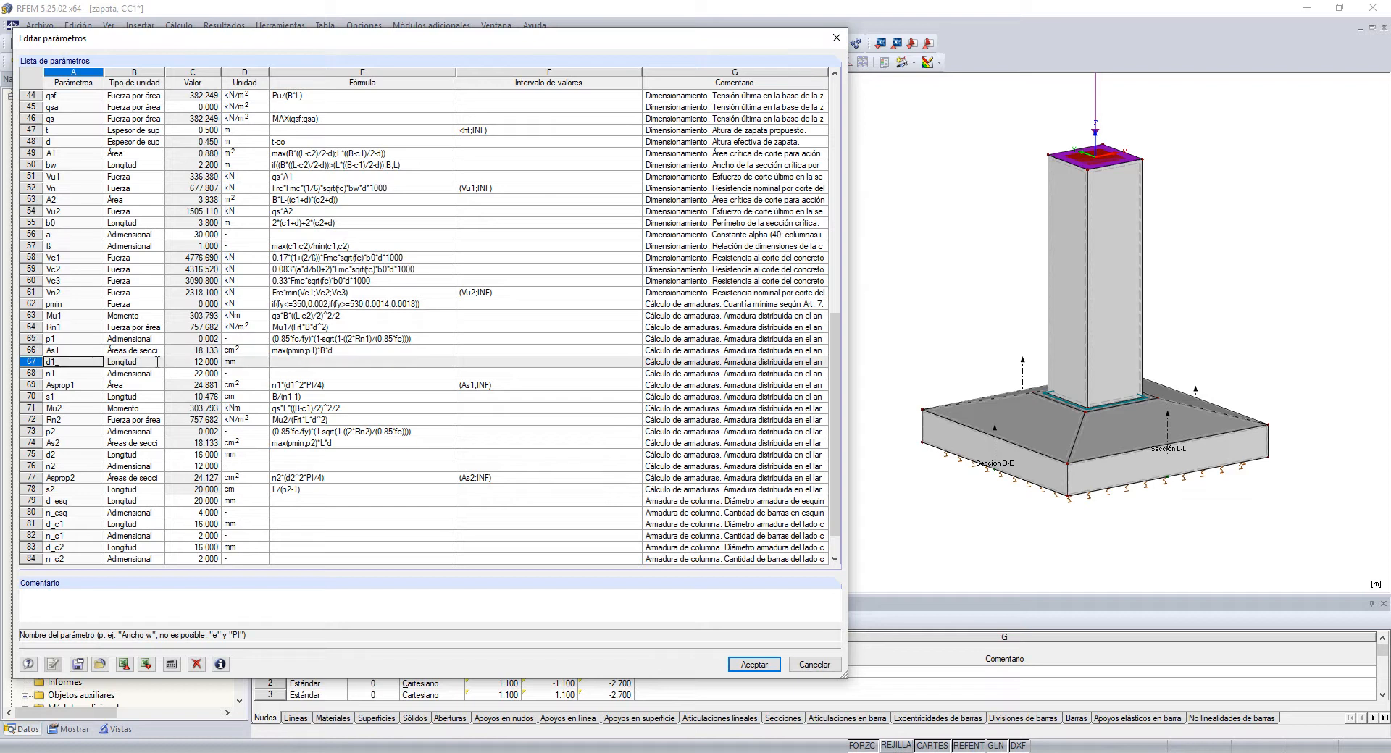
click(71, 374)
drag(70, 364, 70, 374)
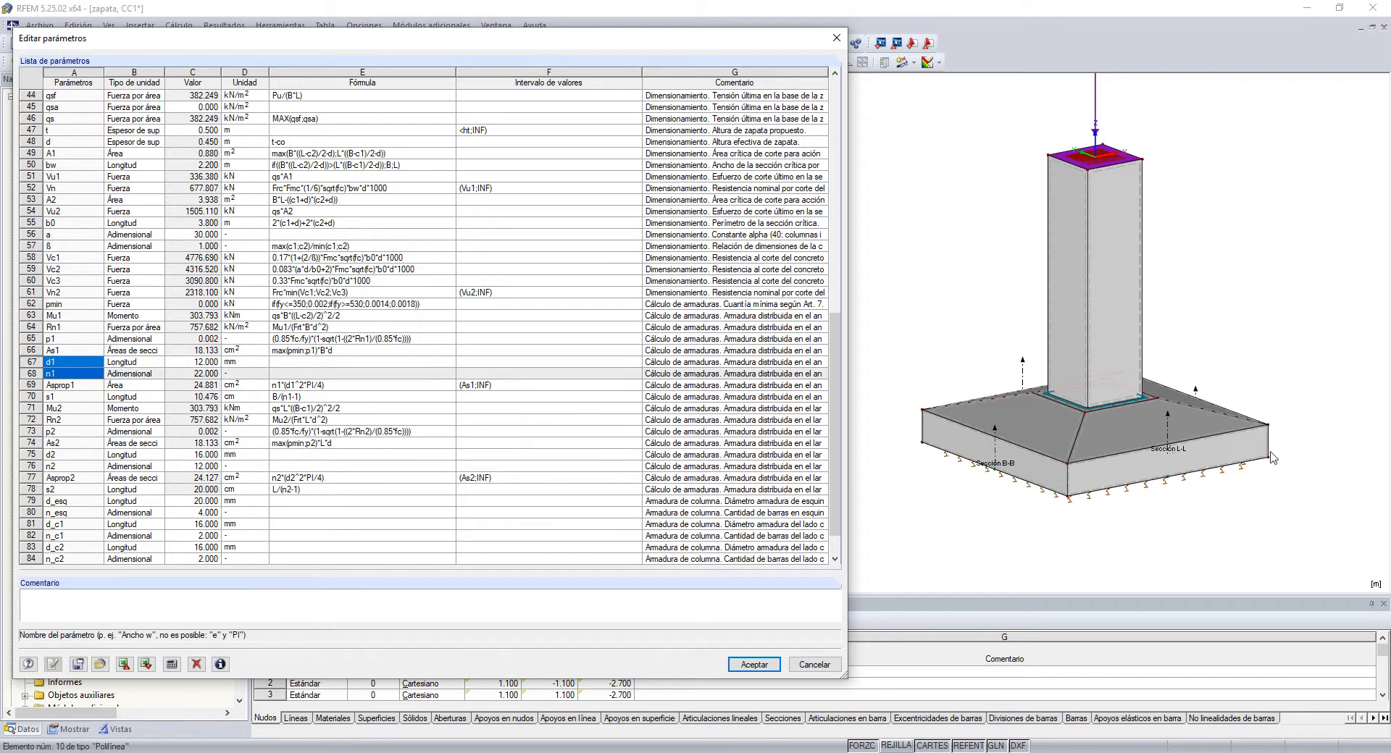
click(192, 362)
click(191, 363)
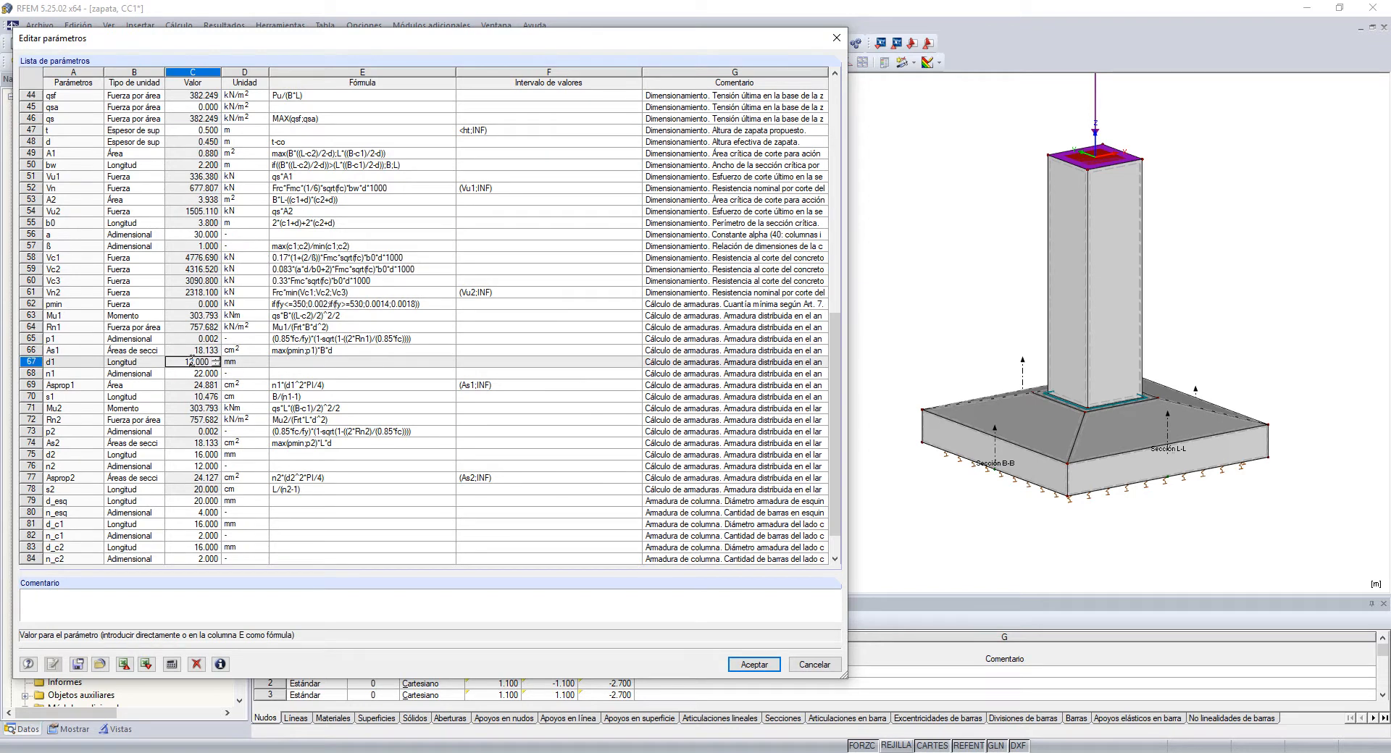
click(205, 455)
click(57, 455)
drag(58, 455, 68, 464)
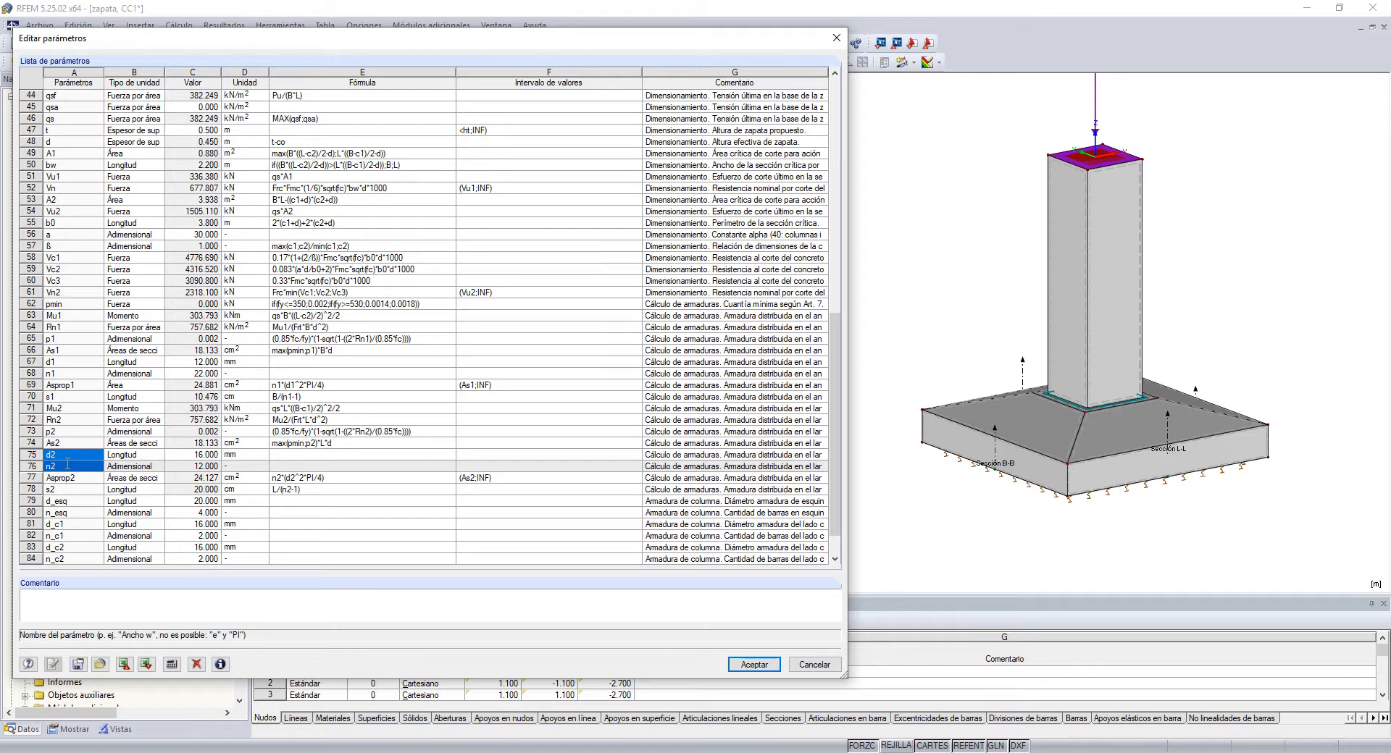
scroll(949, 386, down, 2)
ctrl+middle_drag(1132, 484, 1077, 515)
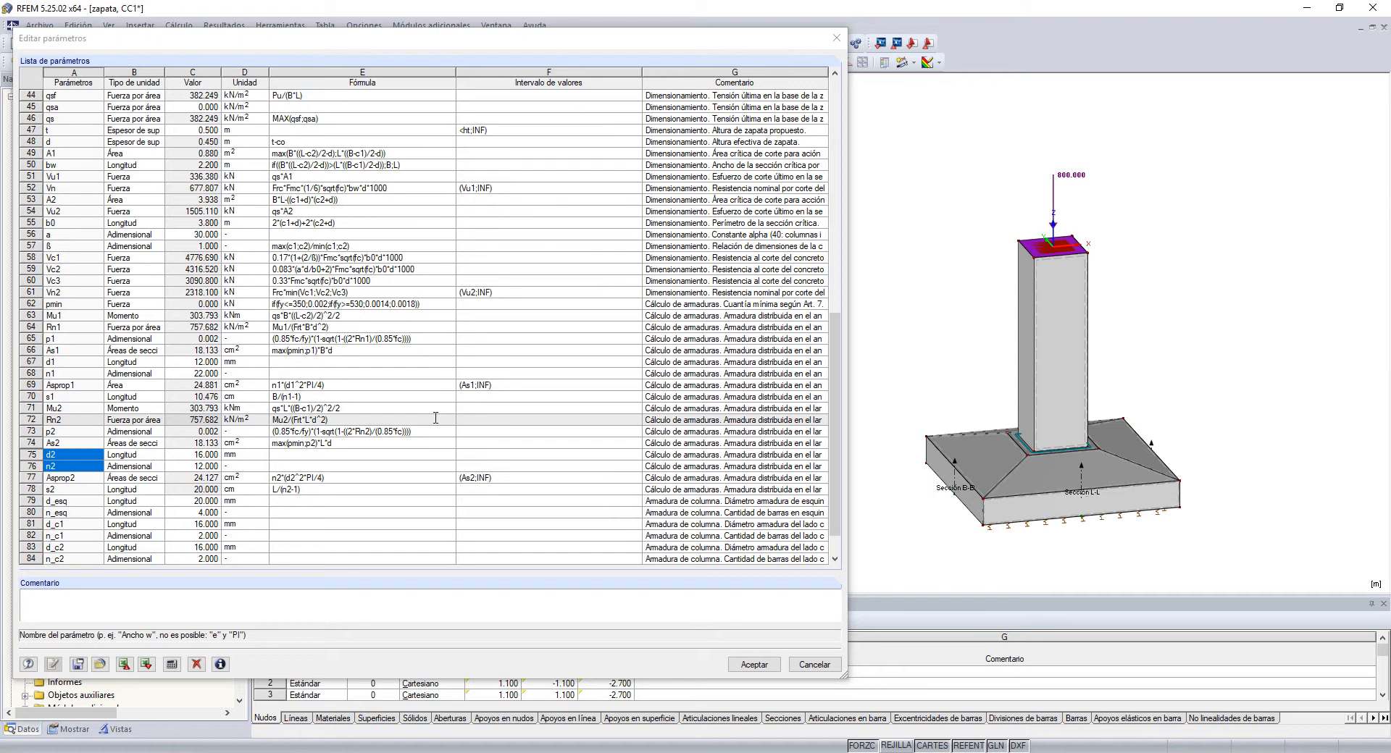
Accept the footing's parameter list and switch to the open culvert model Alcantarilla
click(761, 667)
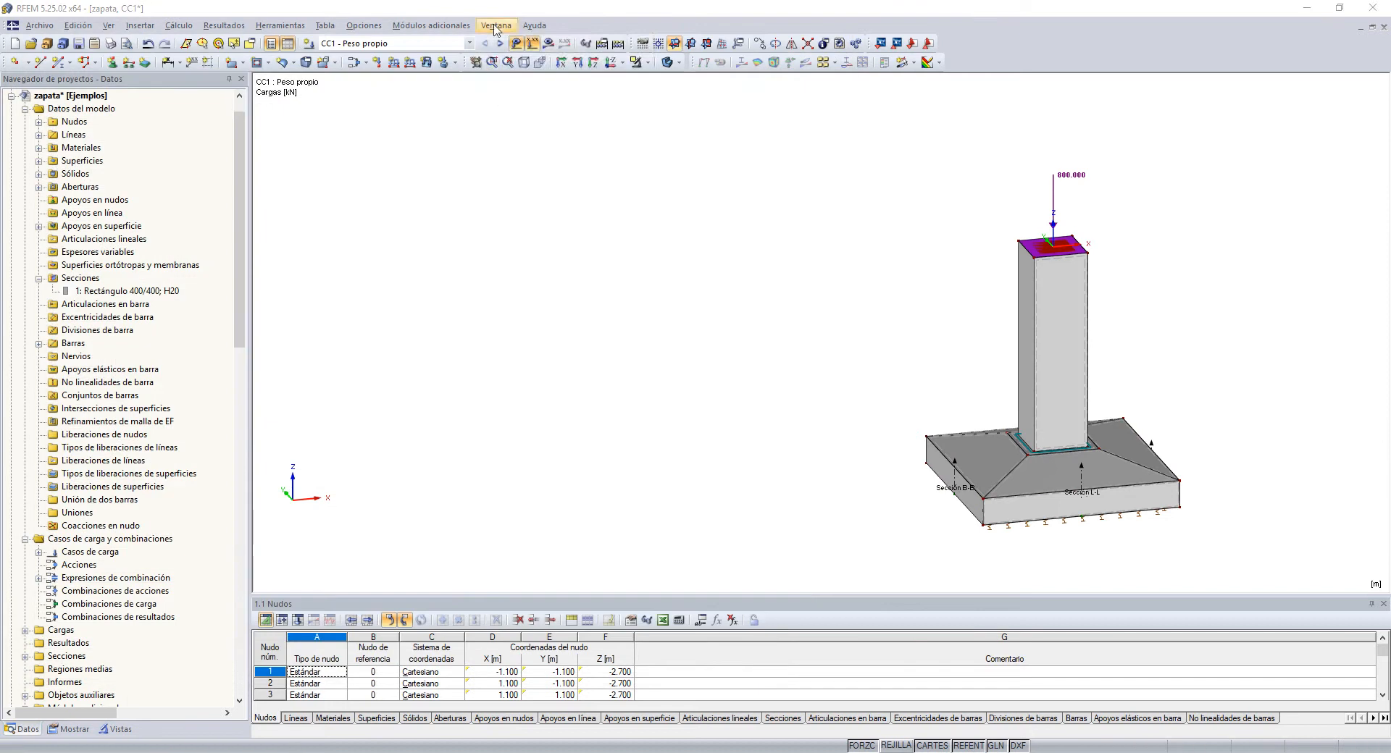
click(496, 29)
click(522, 244)
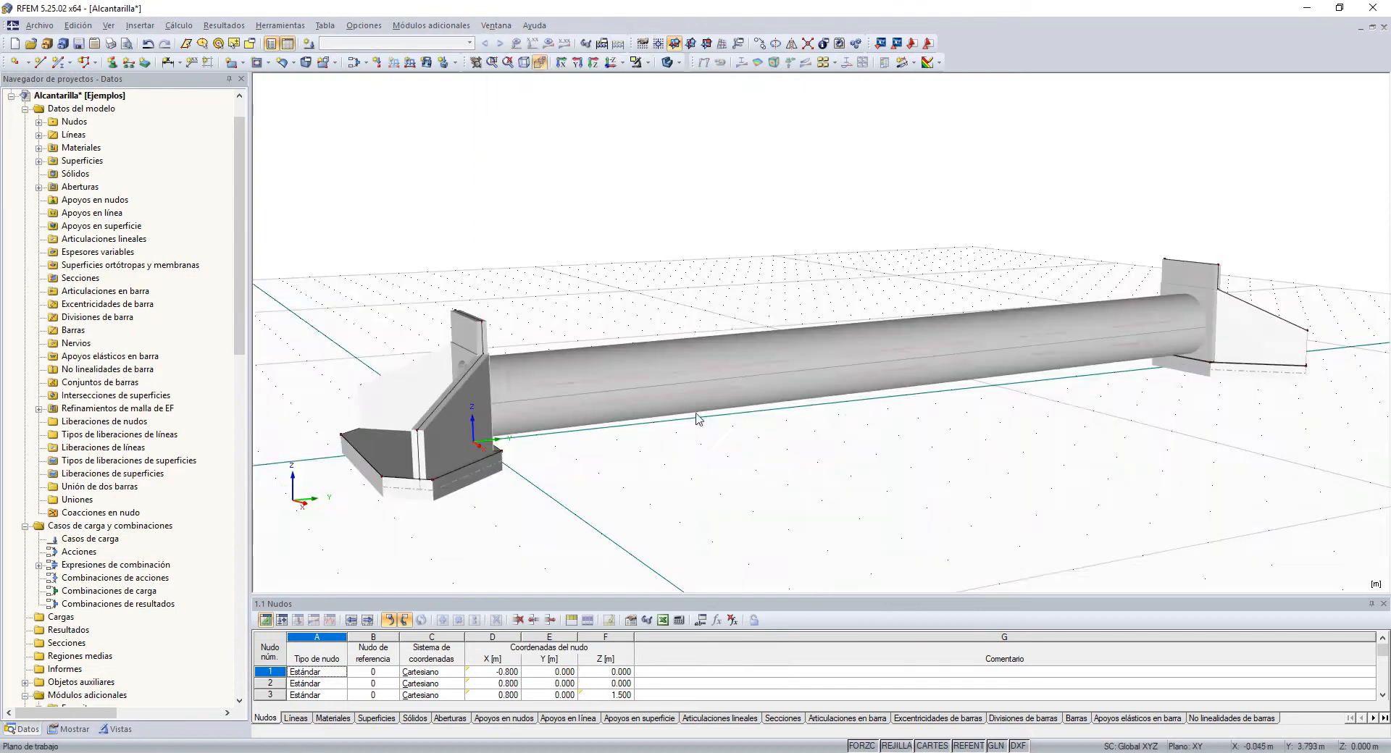
ctrl+middle_drag(697, 419, 827, 431)
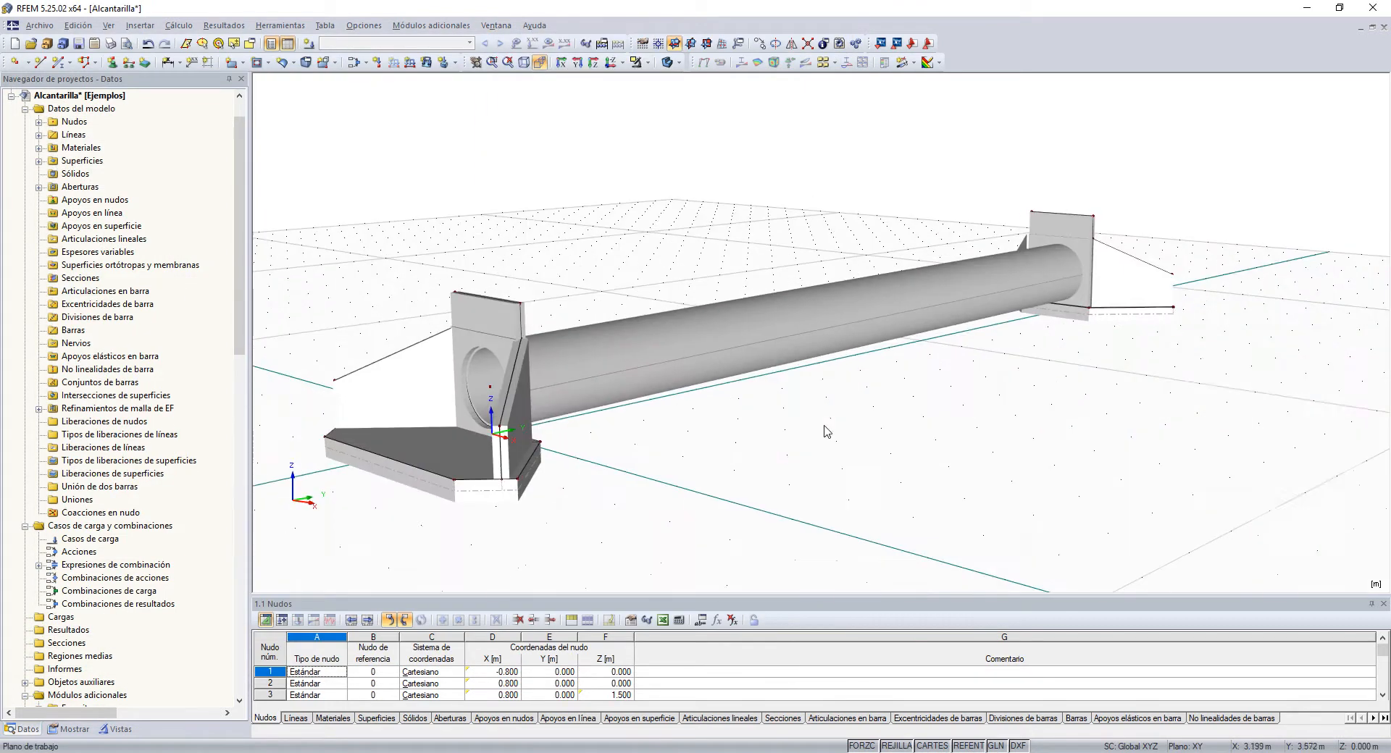
ctrl+middle_drag(639, 433, 918, 419)
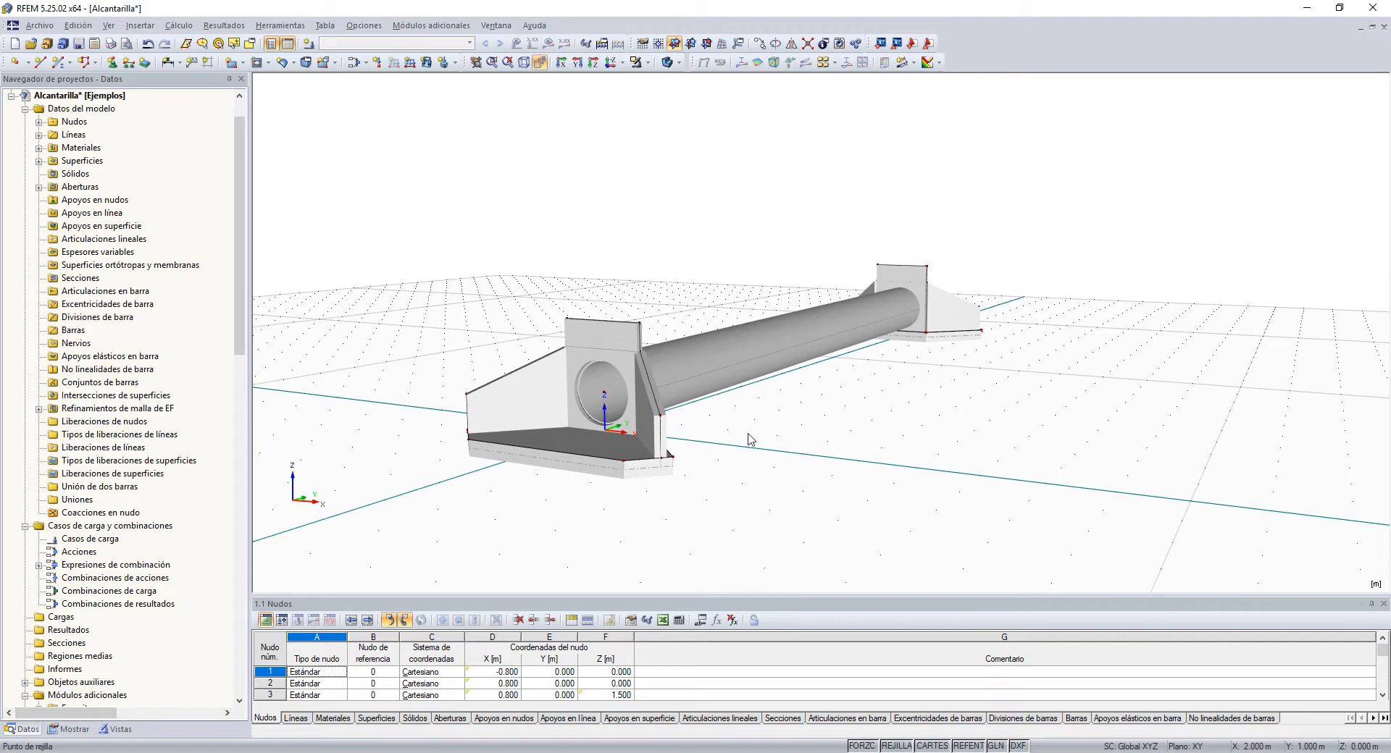
Open the culvert model's parameter list and examine its hydrology, pipe, headwall and mesh parameters alongside the model
click(78, 26)
click(131, 490)
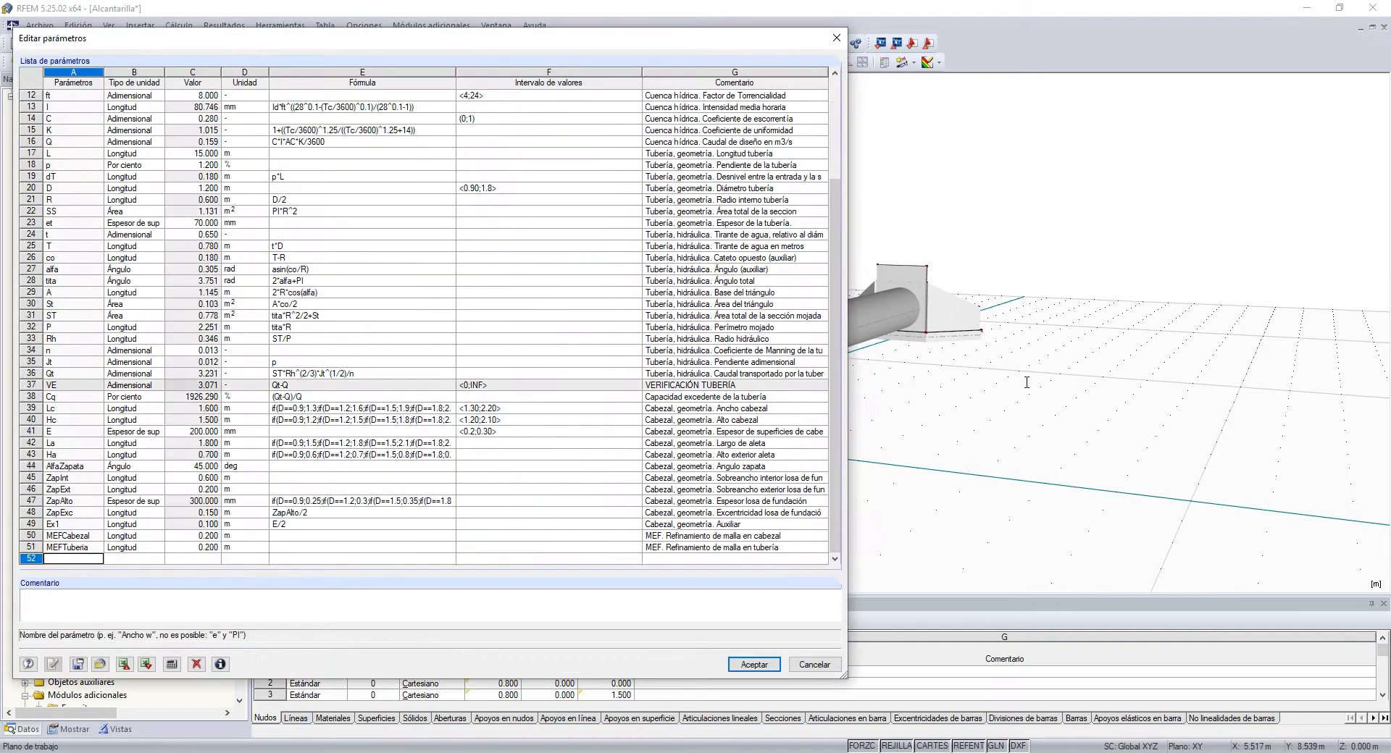
scroll(797, 420, up, 4)
scroll(935, 416, up, 3)
middle_drag(934, 416, 1175, 404)
scroll(1176, 404, down, 3)
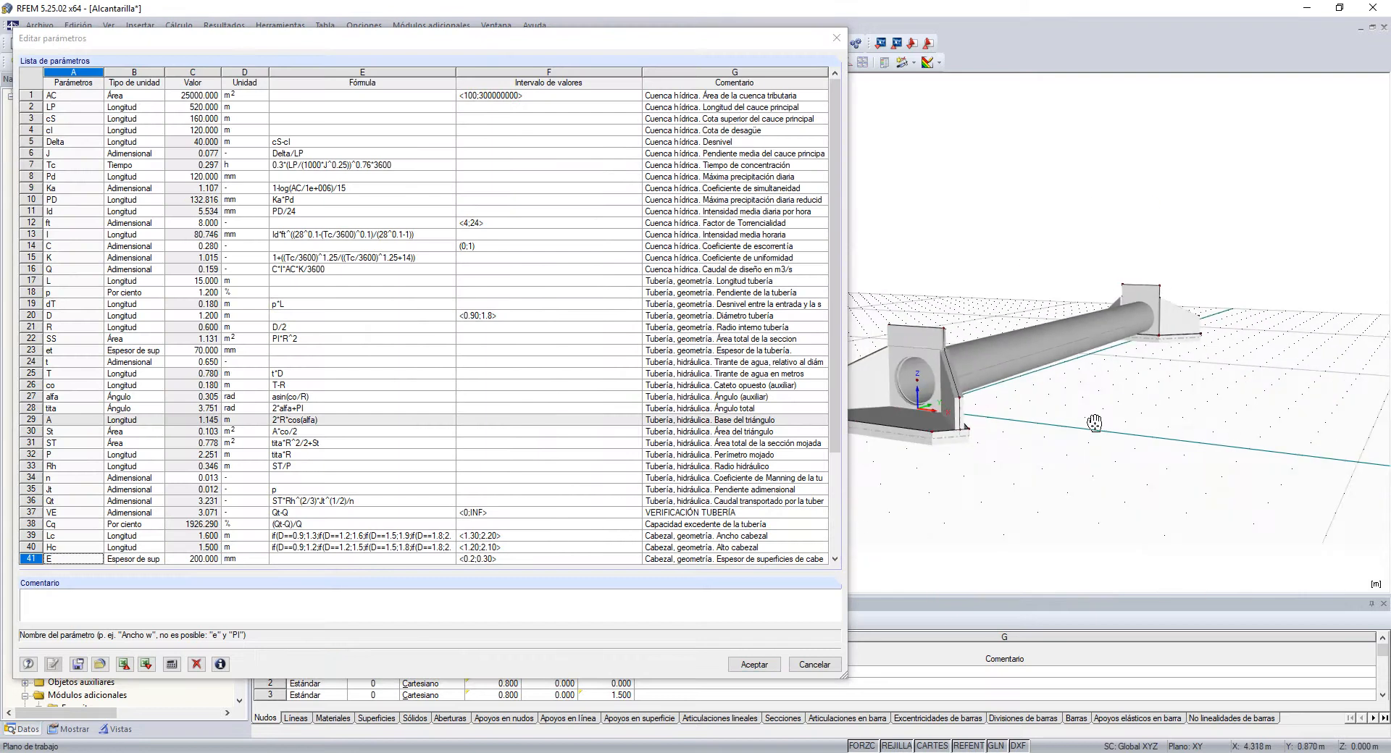
Examine the culvert's hydrological basin parameters, from tributary area AC through design flow Q, with their formulas and comments
middle_drag(1093, 425, 1208, 404)
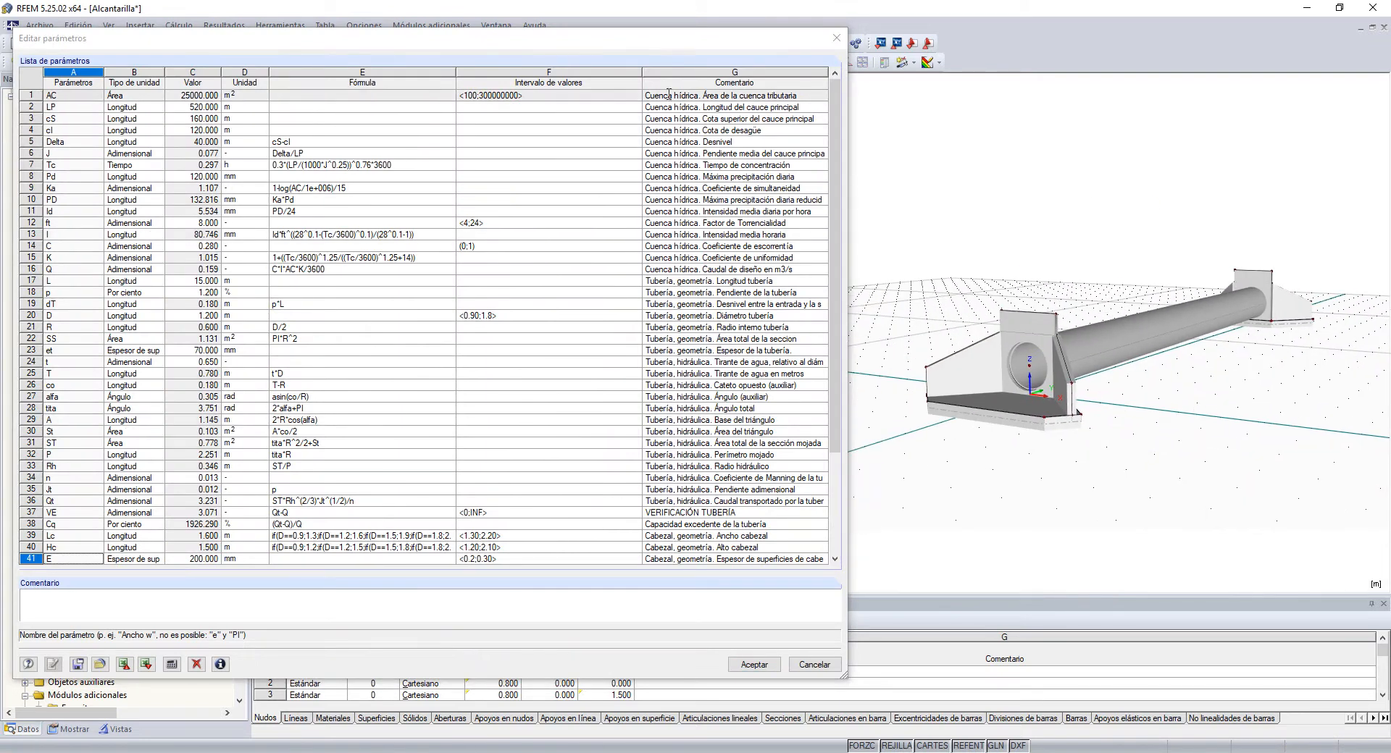
drag(669, 94, 673, 269)
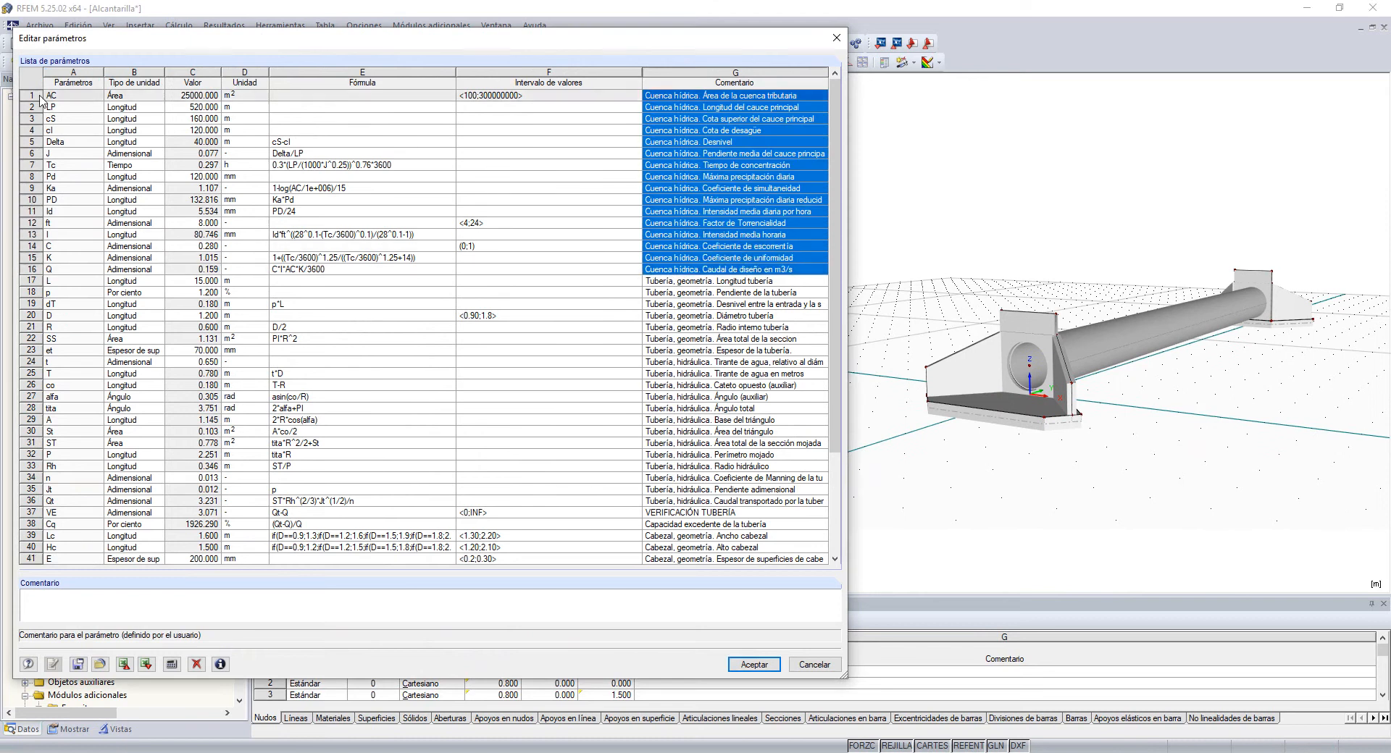
drag(41, 99, 30, 268)
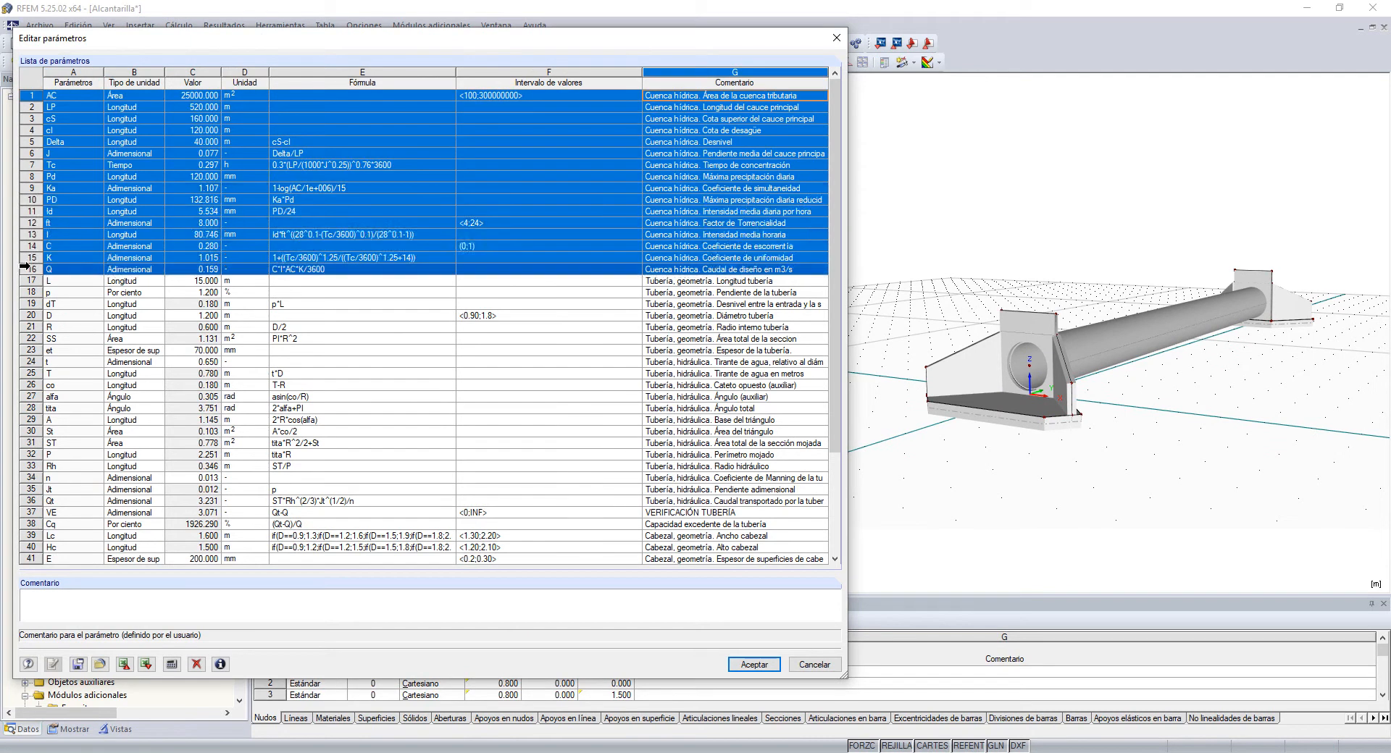
click(646, 190)
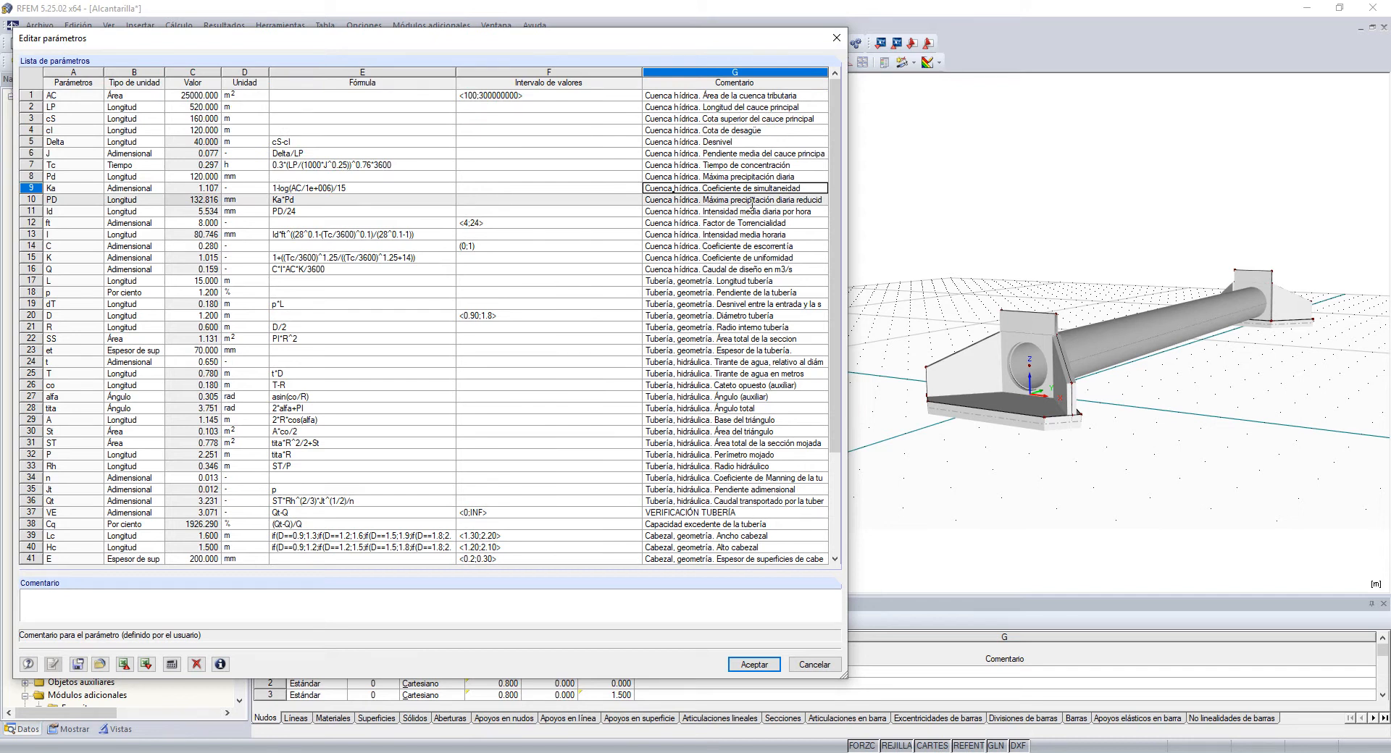
click(704, 270)
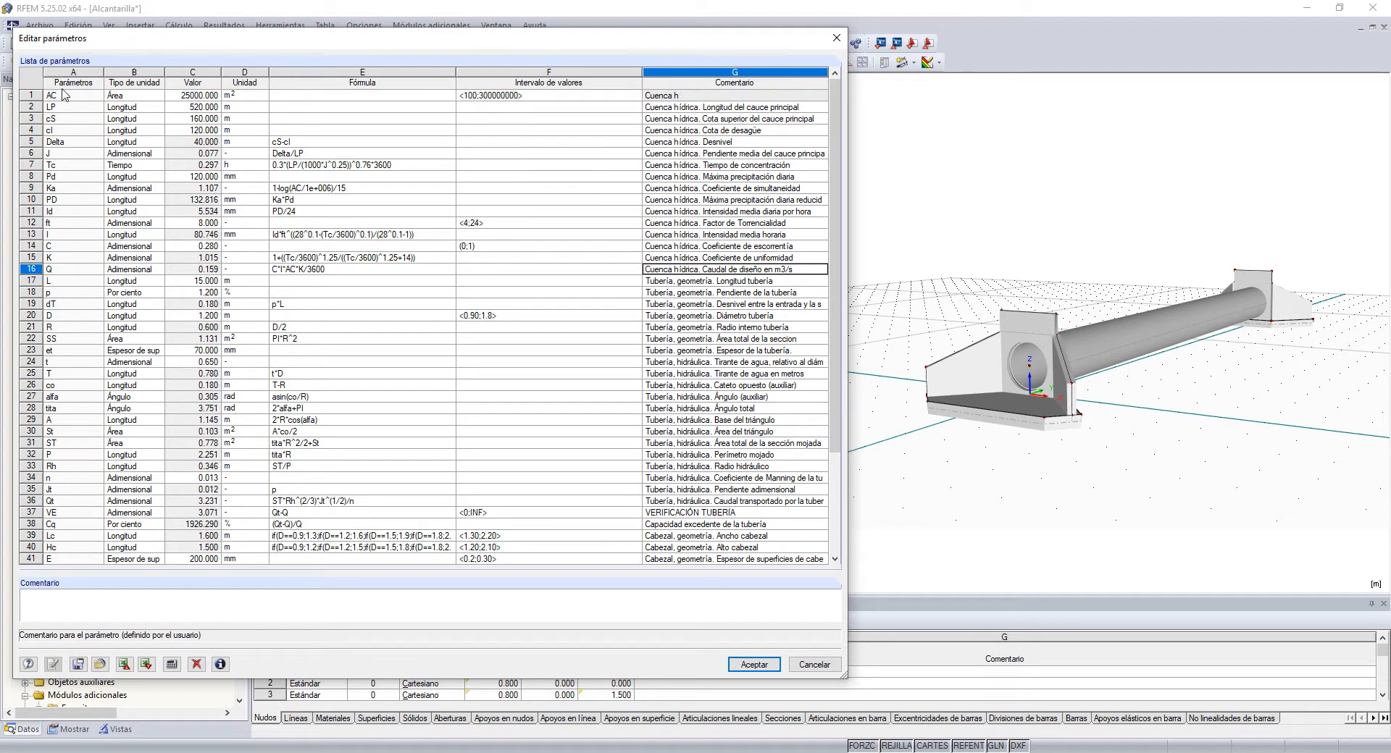
drag(67, 95, 76, 245)
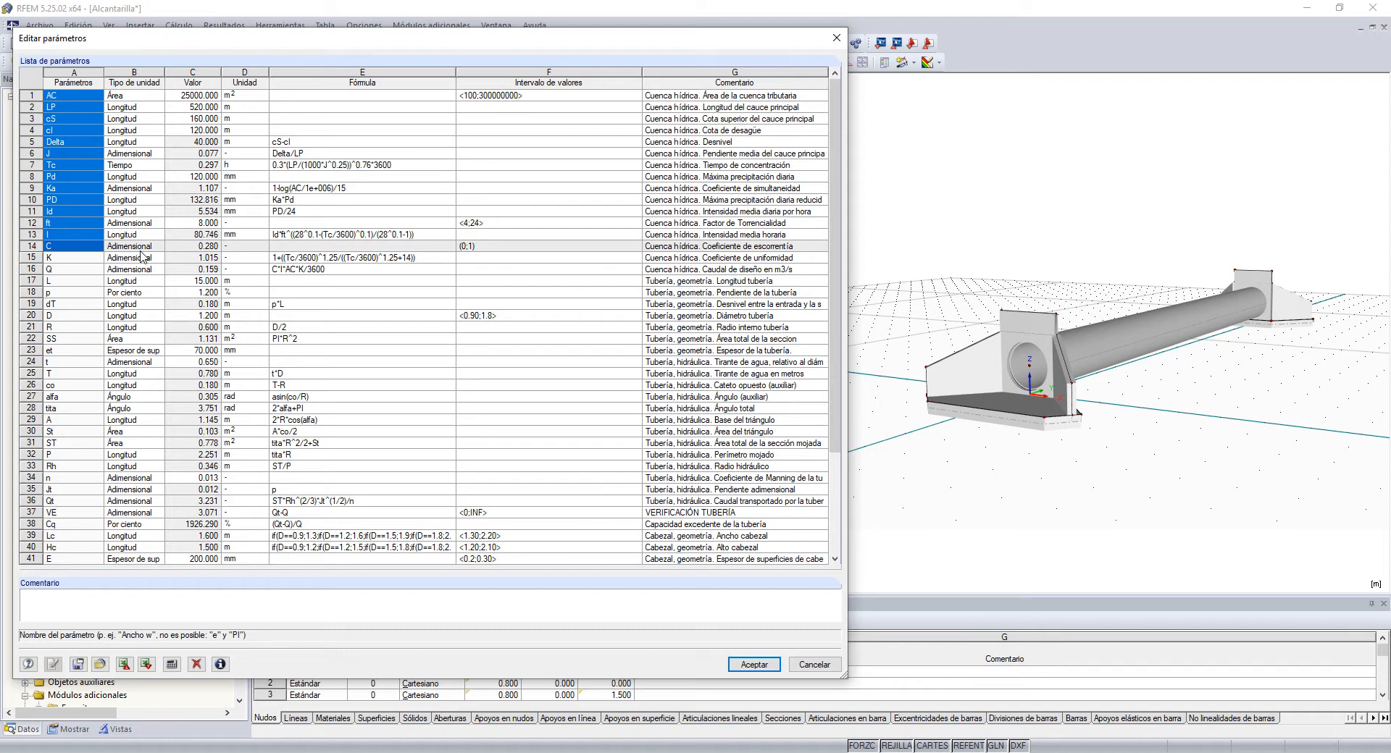
click(745, 270)
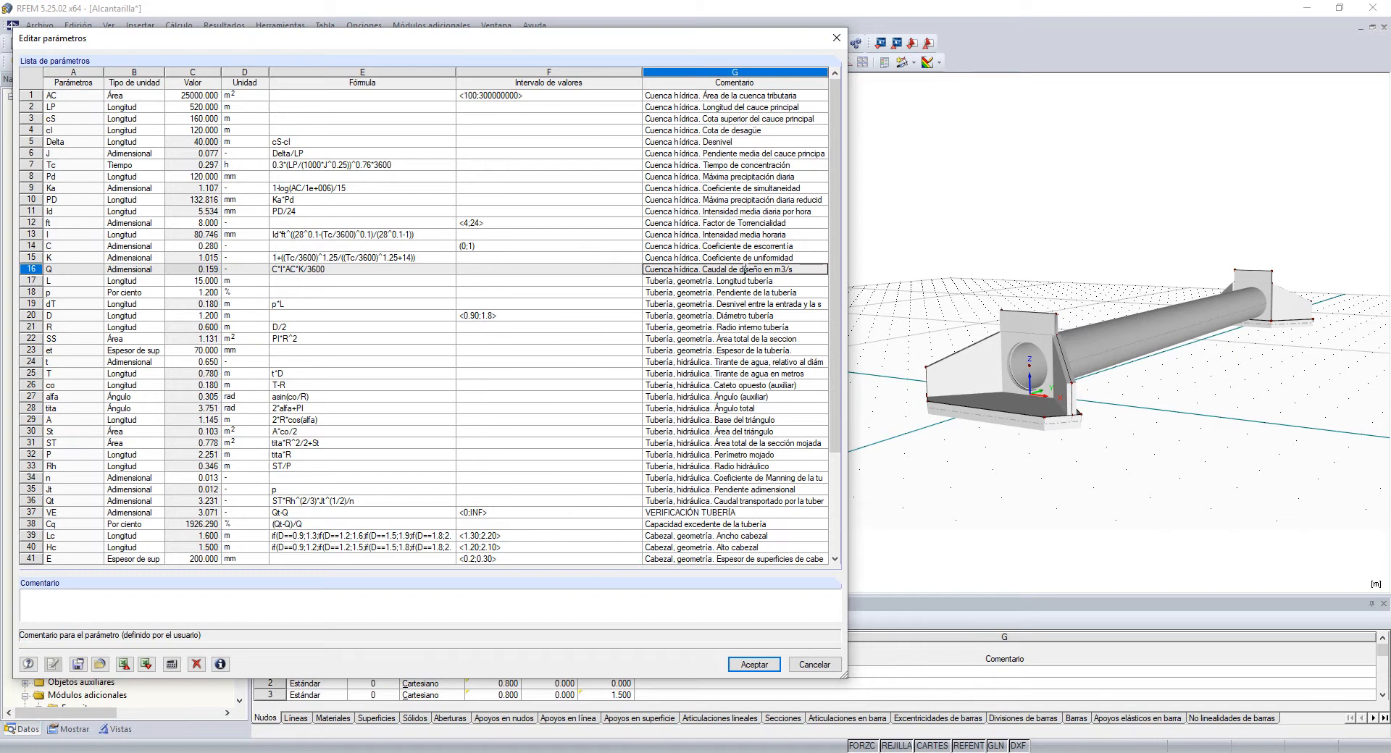
Set the pipe diameter parameter D to 0.9 m and apply it to the culvert model
click(699, 316)
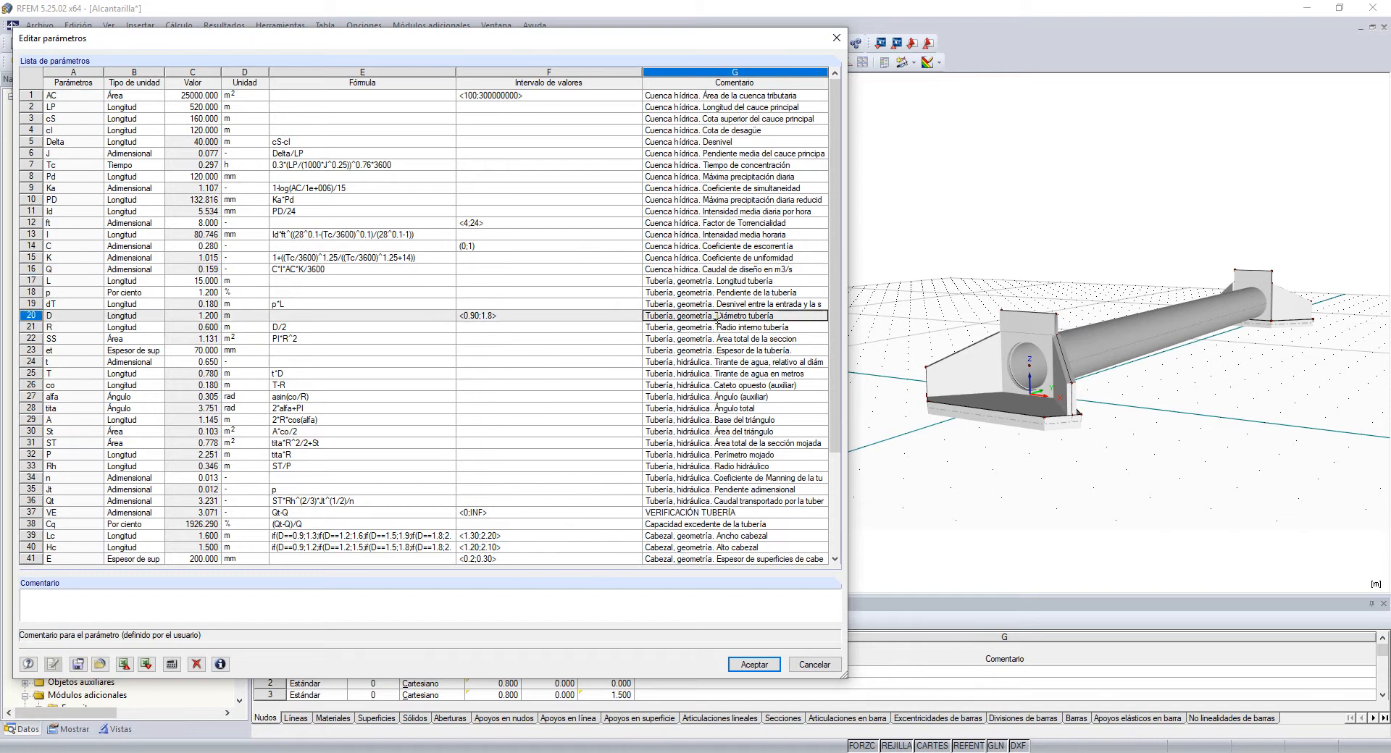
double_click(205, 316)
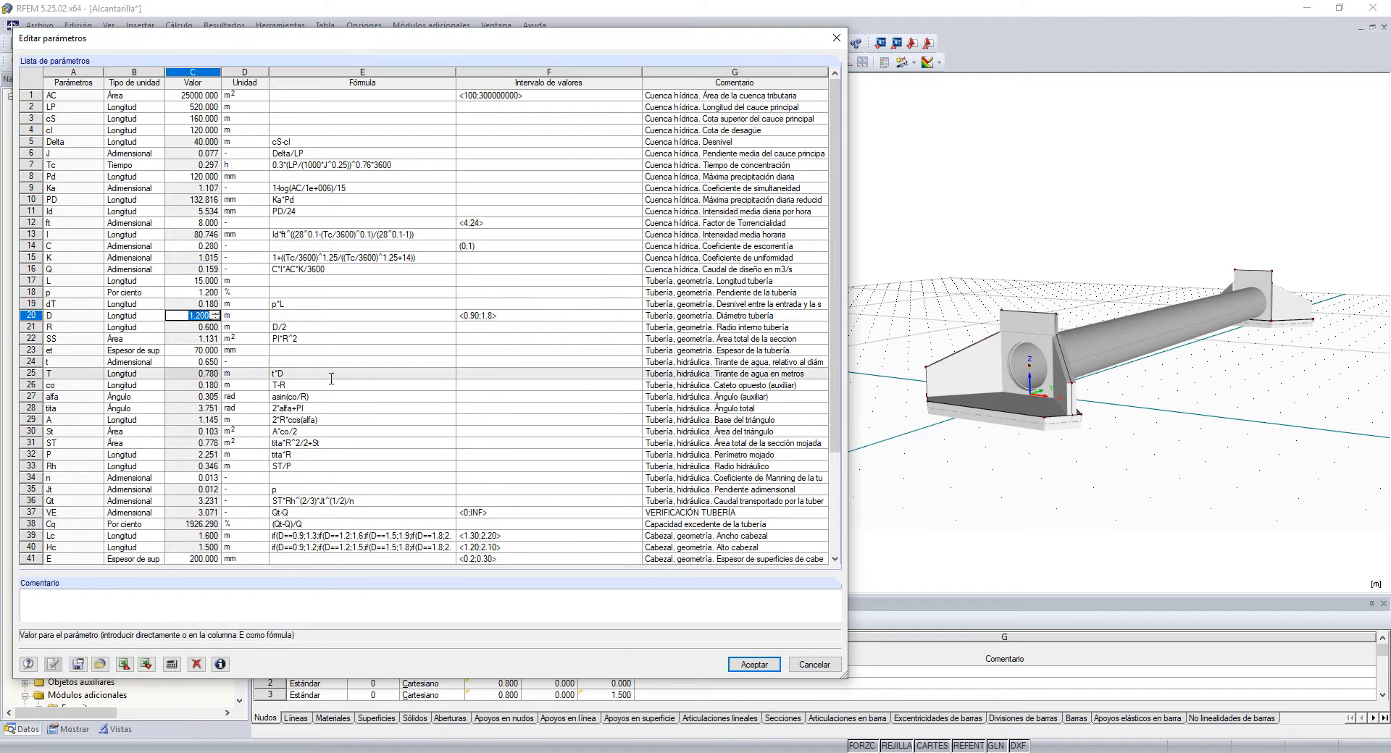
text(0.9)
key(Up)
click(53, 664)
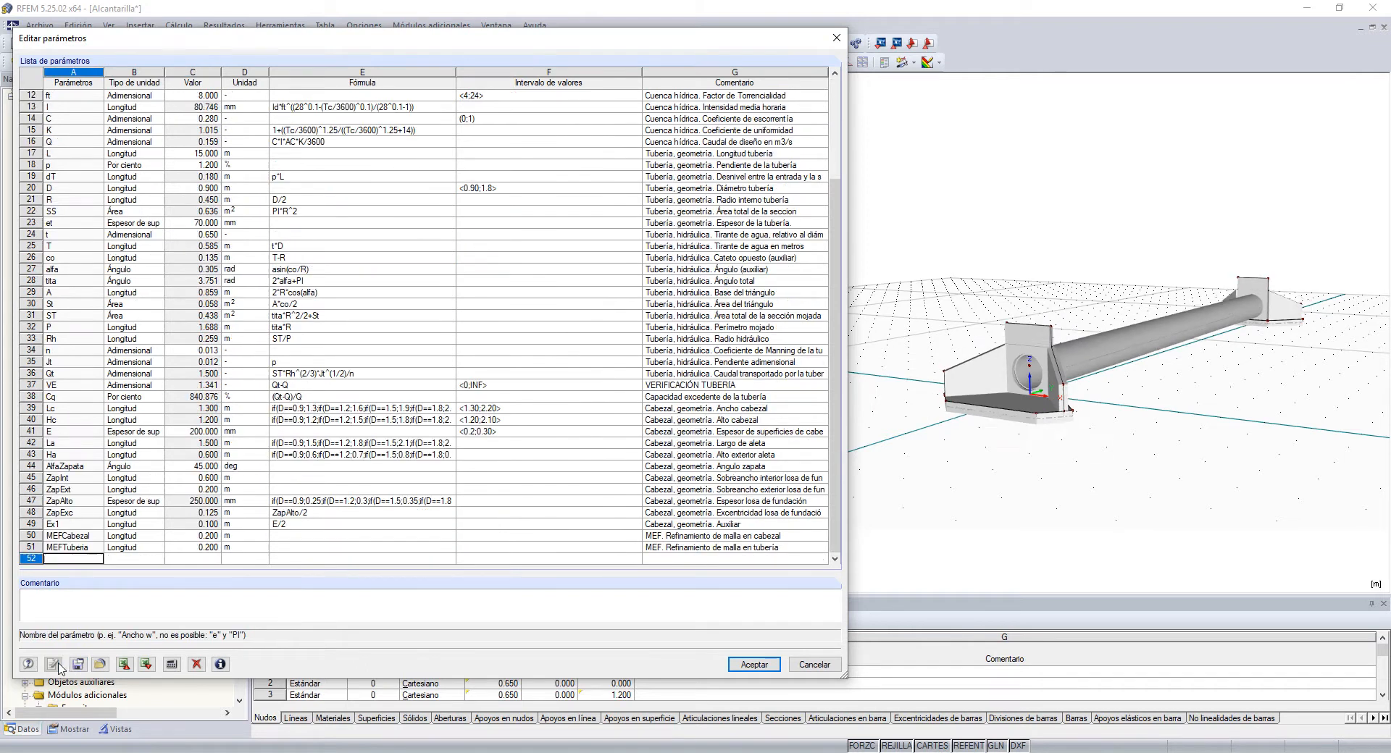
Unhide the culvert's dimension annotations and get a close view of the pipe opening in the headwall
scroll(1053, 371, up, 3)
scroll(1053, 371, up, 1)
ctrl+middle_drag(1072, 368, 1160, 355)
right_click(1047, 479)
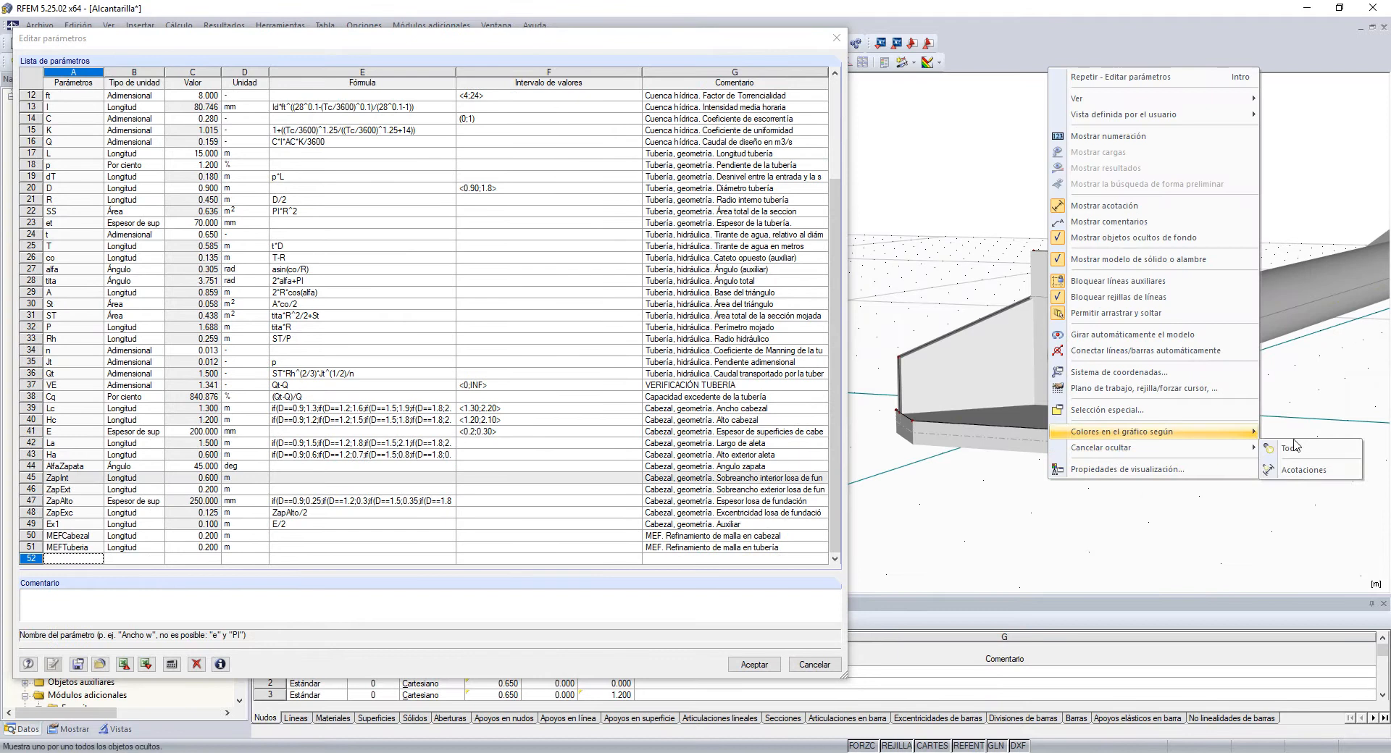
click(1301, 470)
scroll(1083, 358, up, 5)
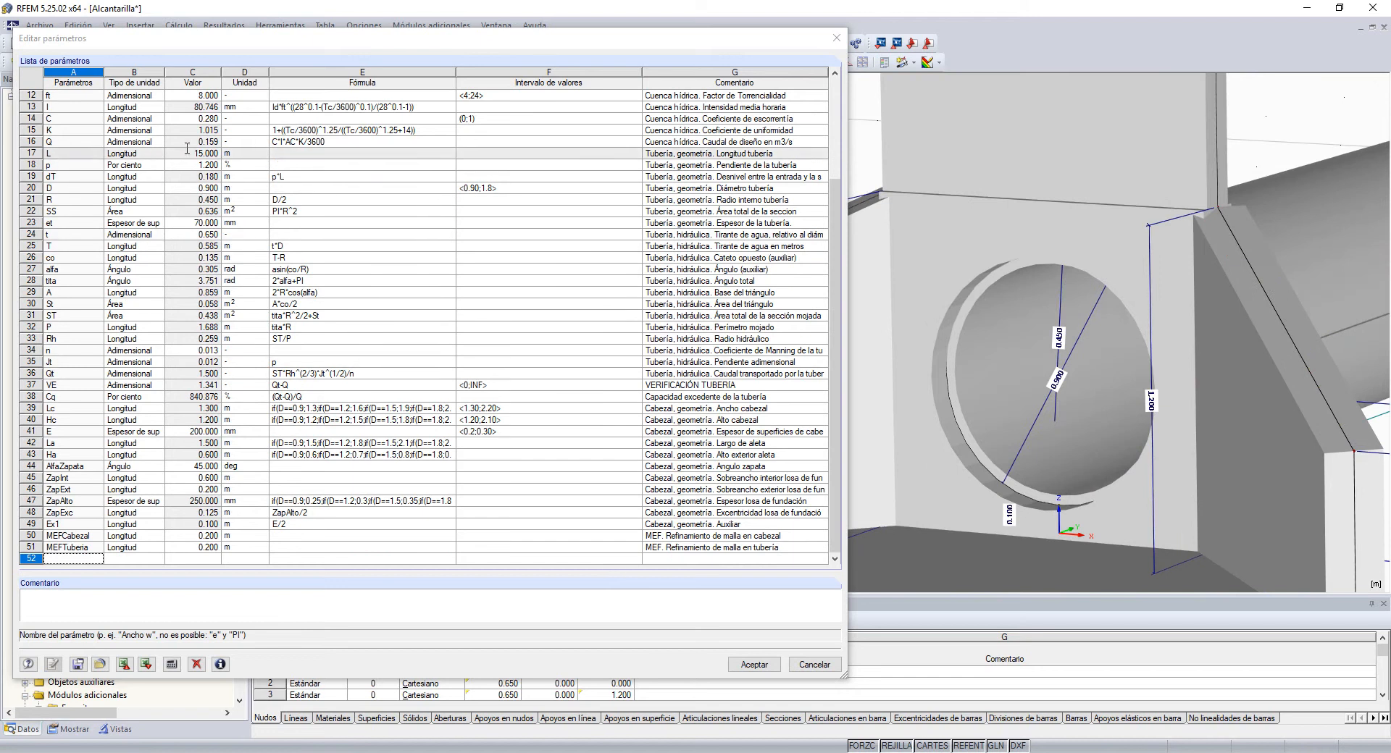
Set the pipe diameter parameter D to 1.5 m and apply it to the culvert model
click(195, 190)
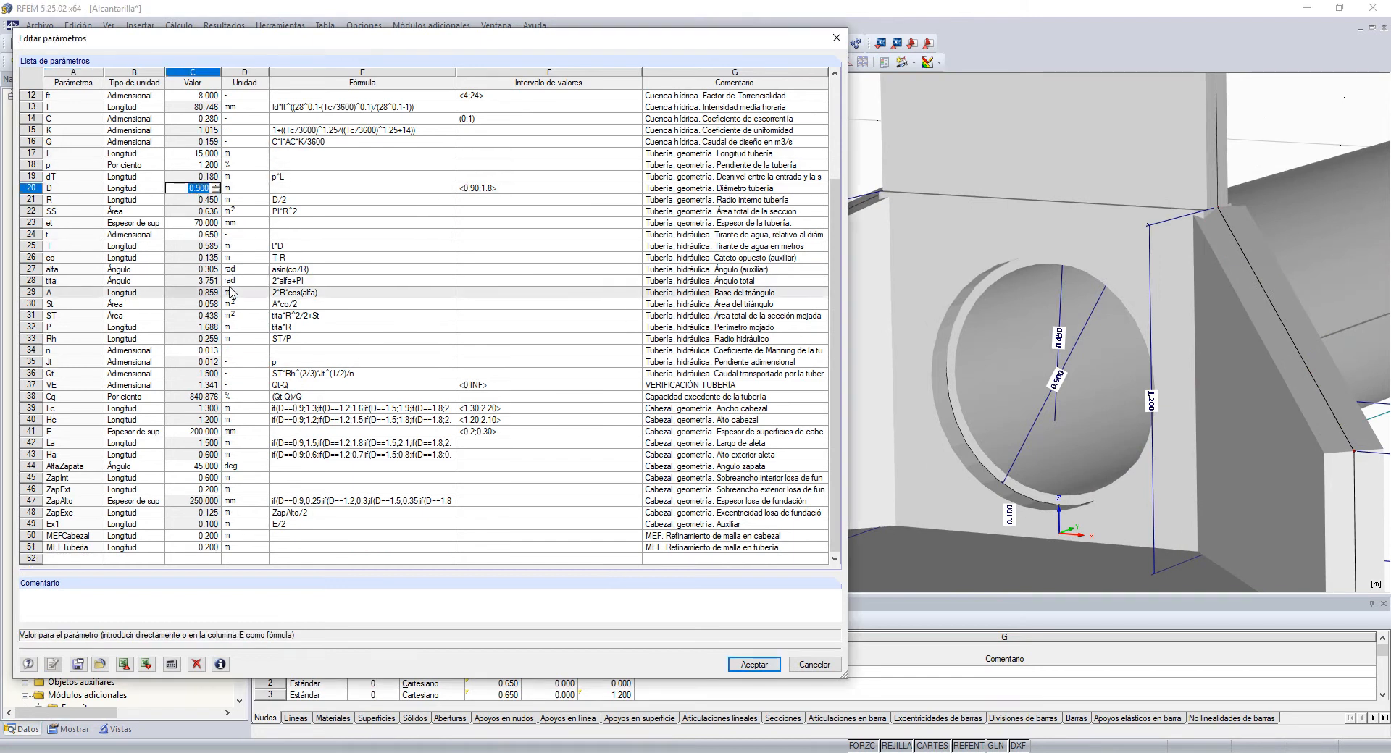
text(1.5)
key(Up)
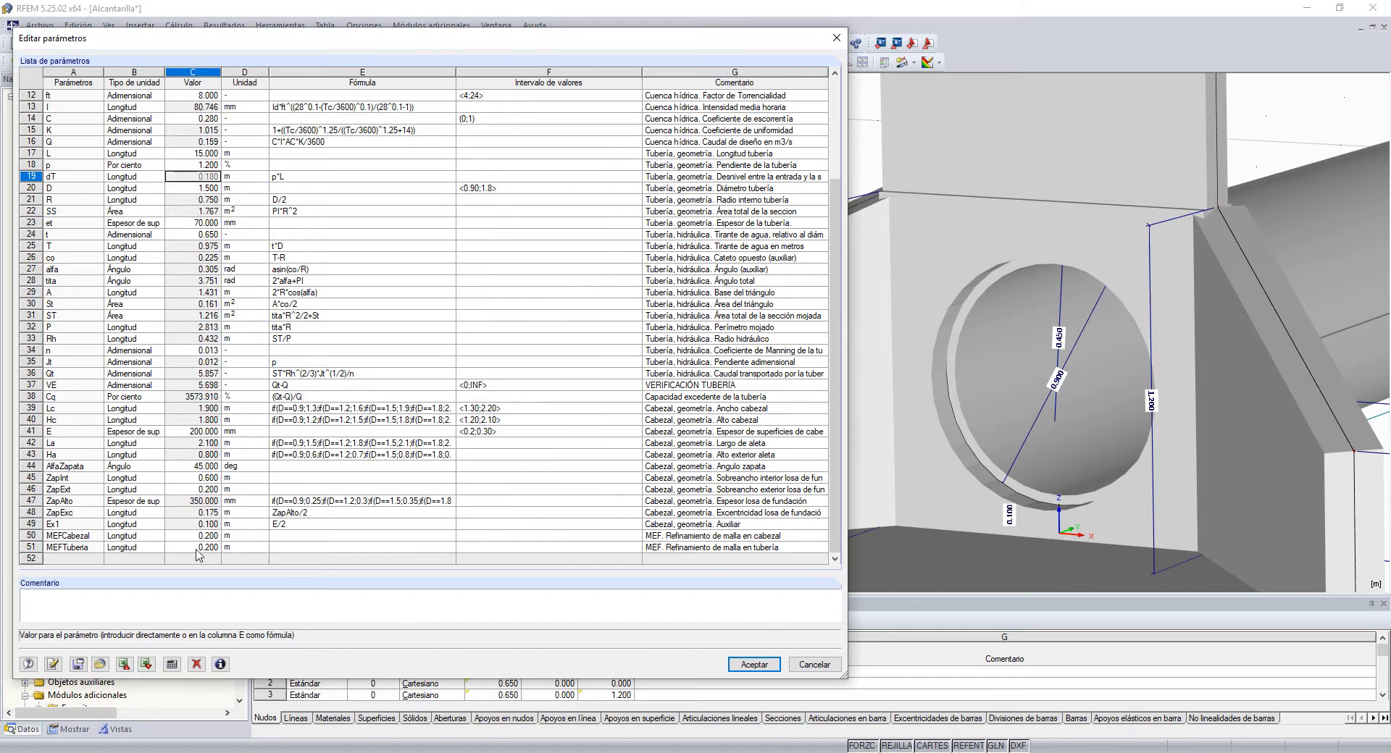
click(53, 665)
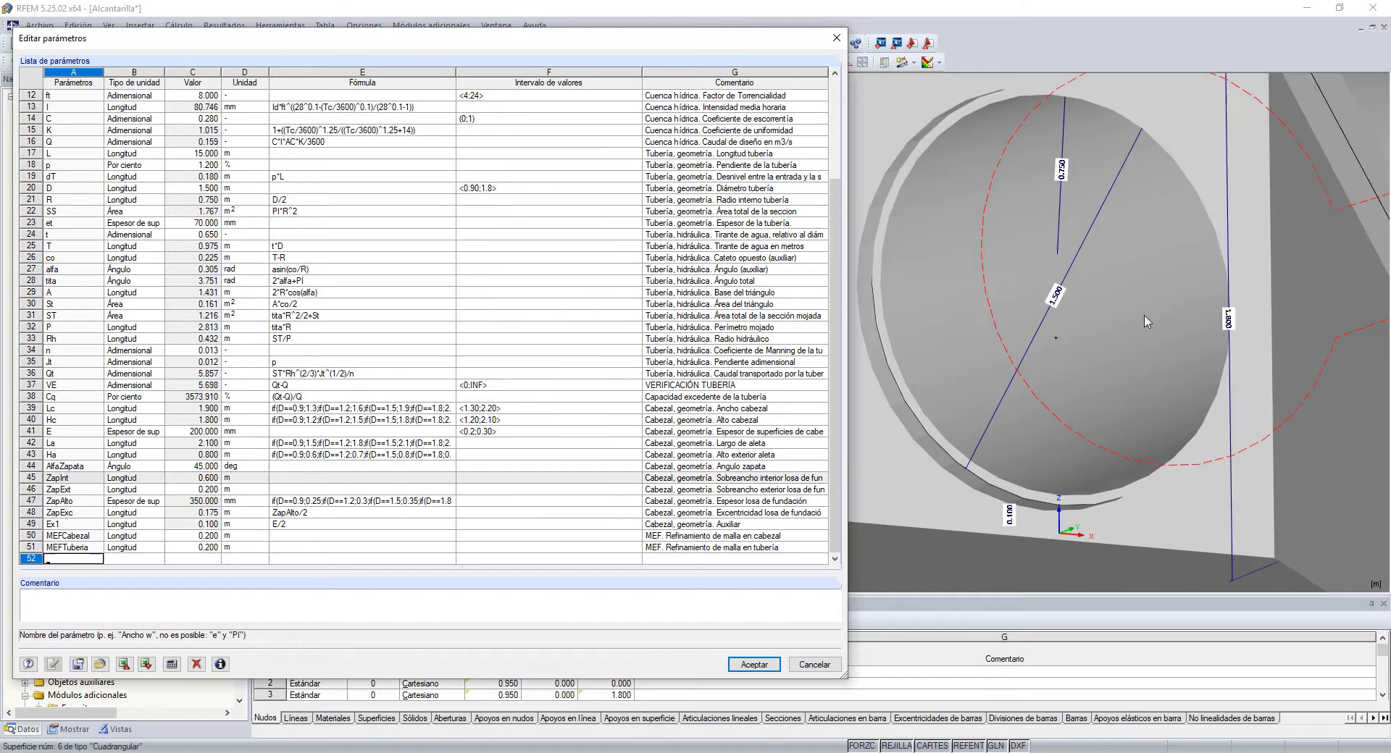
Examine the resized culvert's pipe, headwall and wingwall dimensions alongside the hydrology, hydraulic, headwall and mesh parameters
scroll(1054, 319, down, 3)
scroll(1054, 319, down, 2)
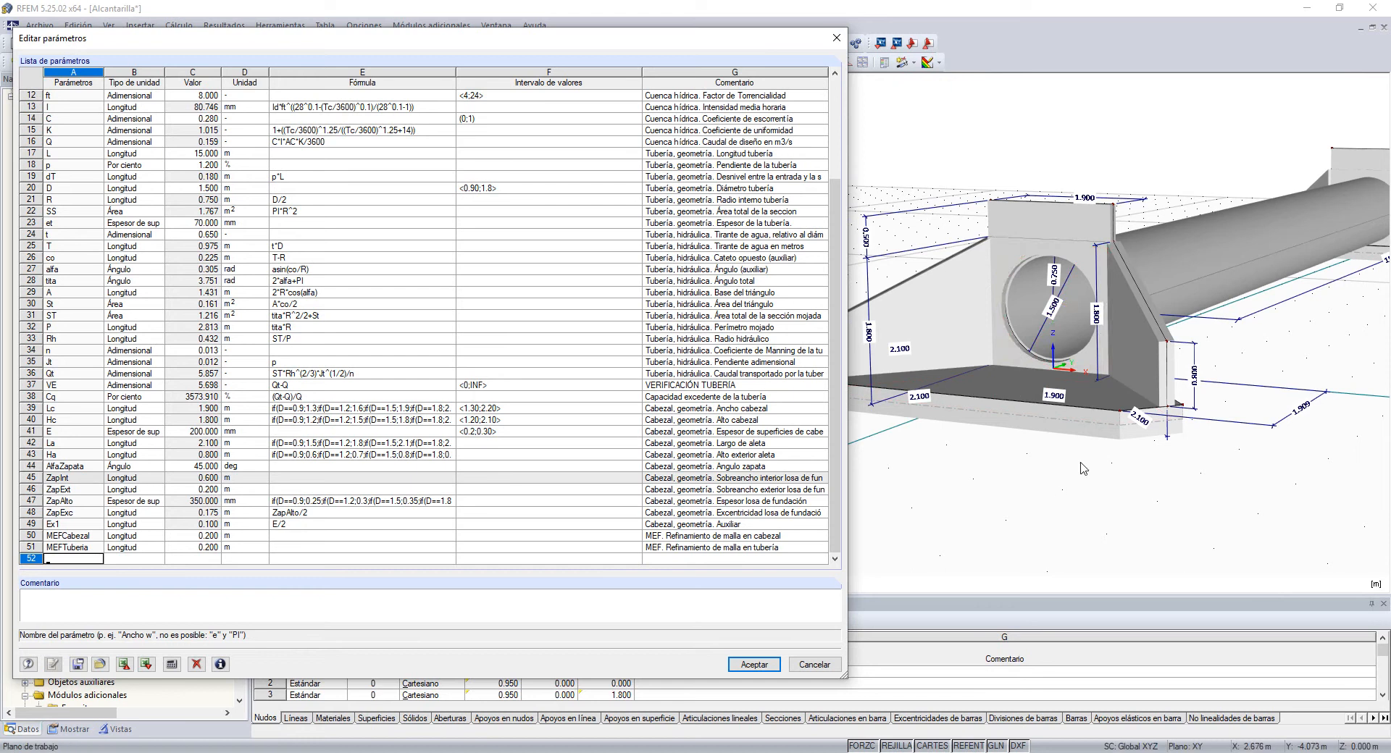
scroll(1081, 463, down, 1)
middle_drag(1081, 462, 1095, 485)
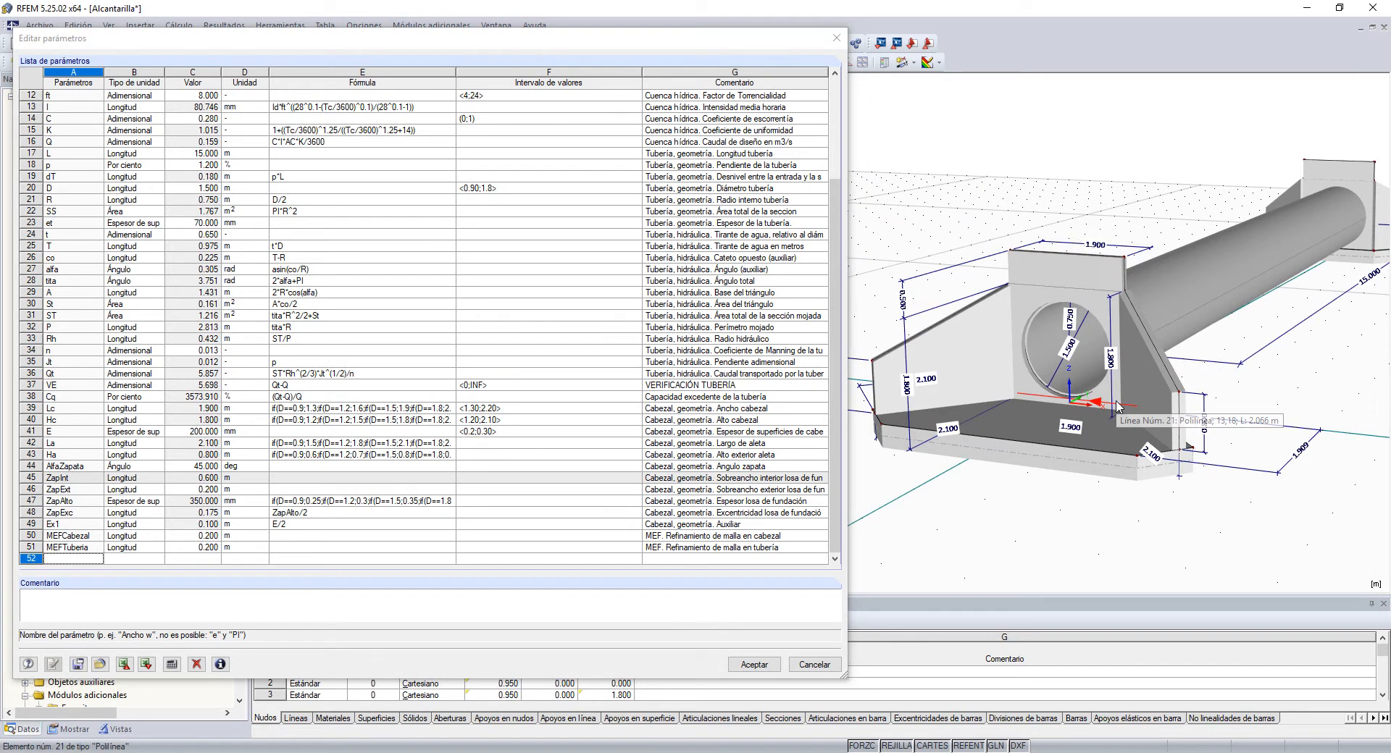
scroll(1116, 407, down, 3)
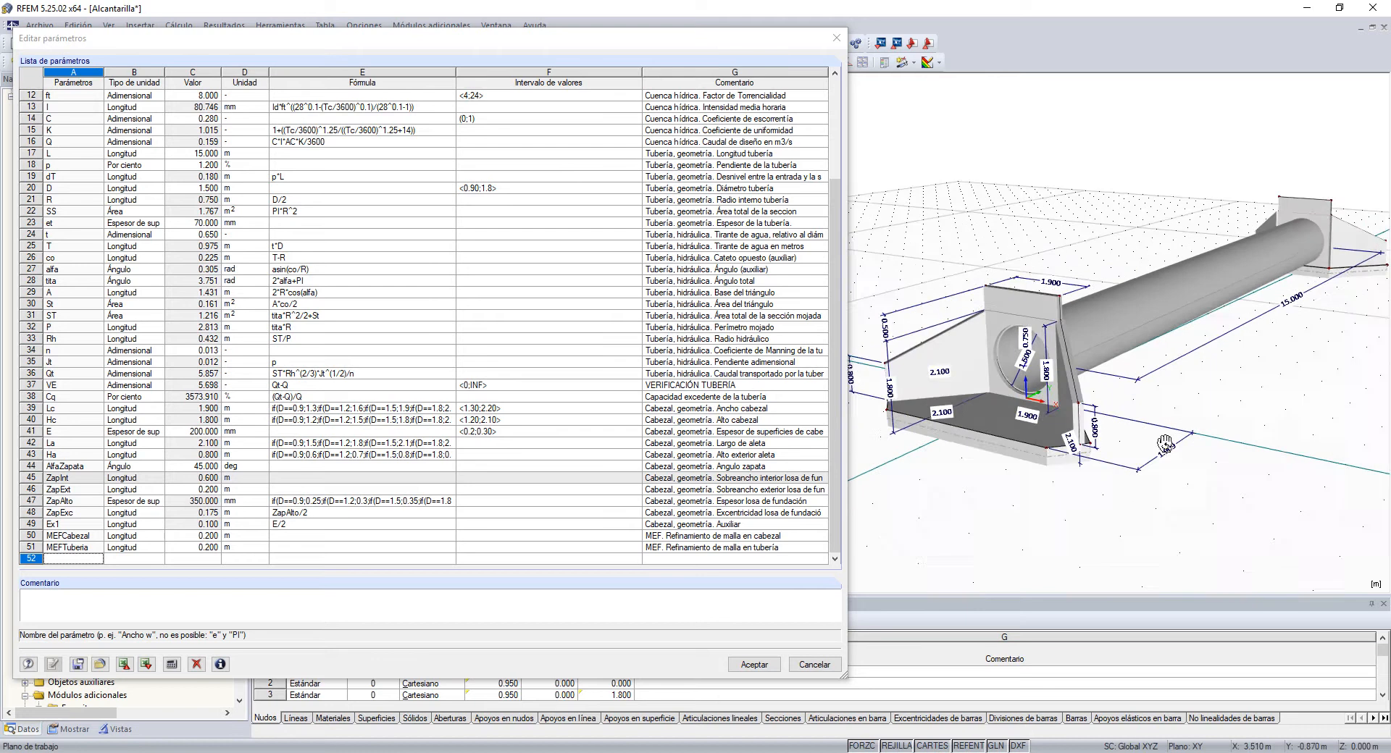
scroll(375, 410, up, 4)
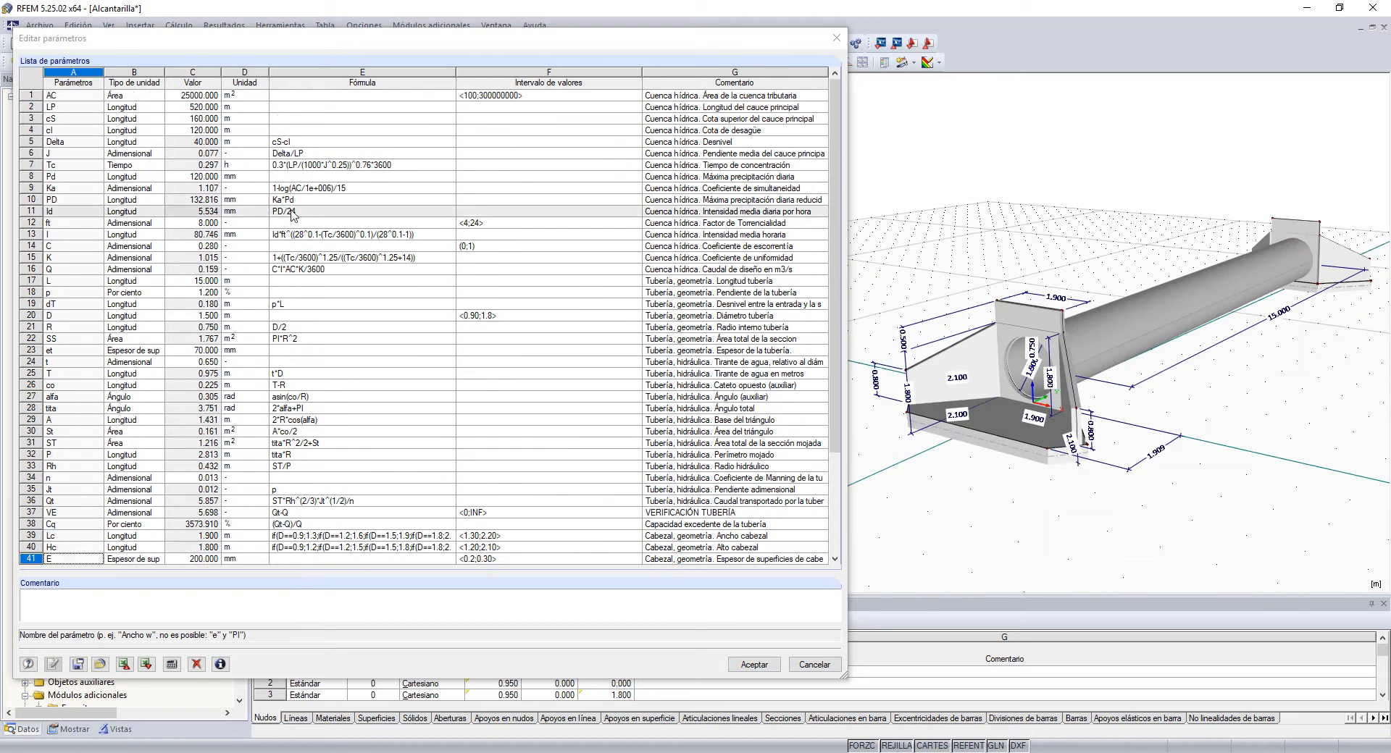
scroll(254, 223, down, 2)
scroll(237, 284, down, 2)
scroll(994, 411, down, 4)
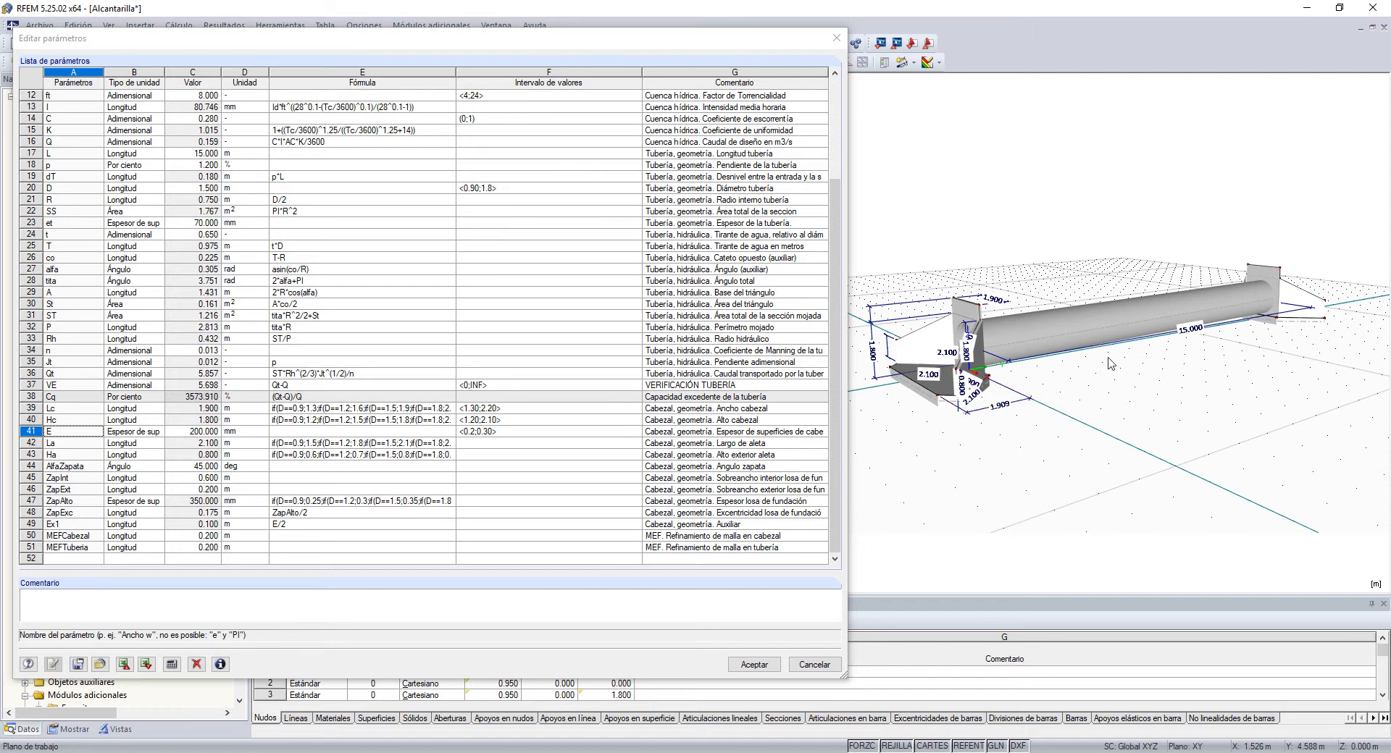
ctrl+middle_drag(1074, 438, 1284, 440)
scroll(1285, 440, up, 2)
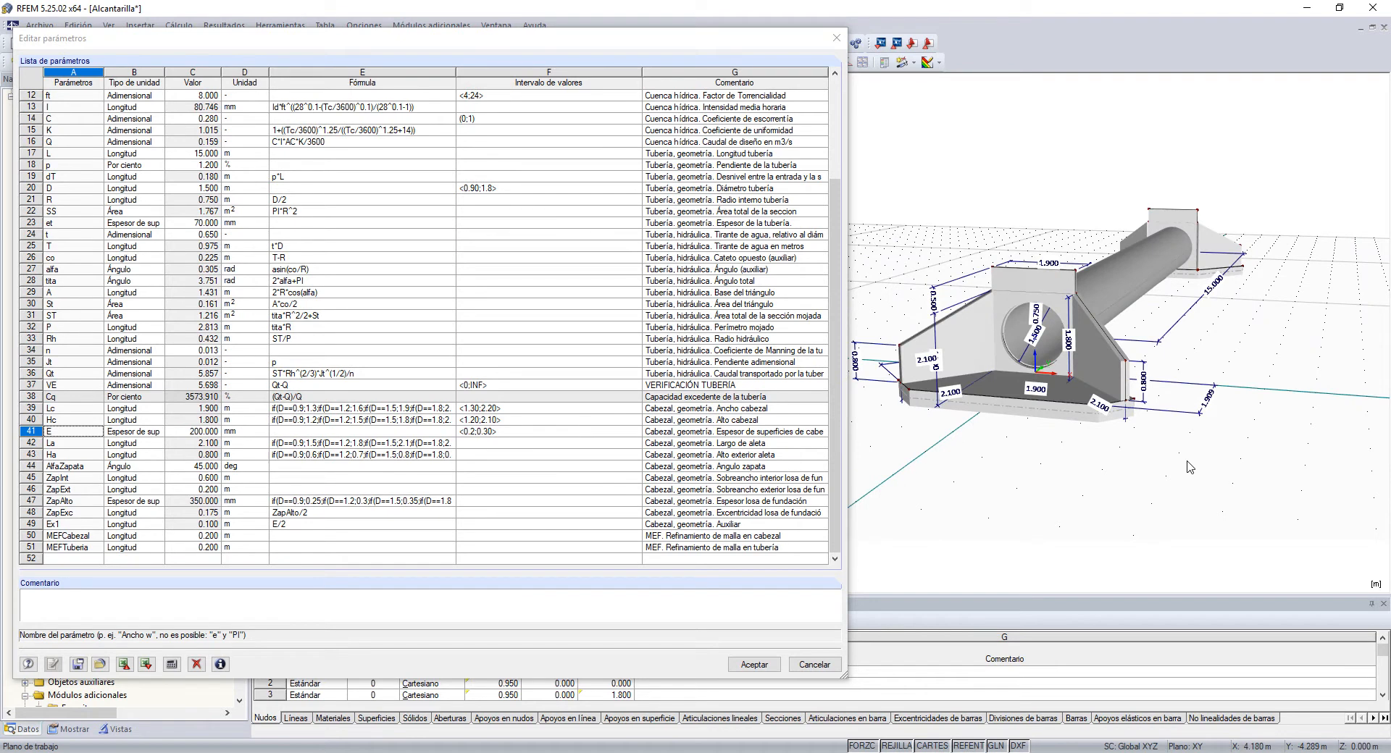
middle_drag(1190, 468, 1223, 487)
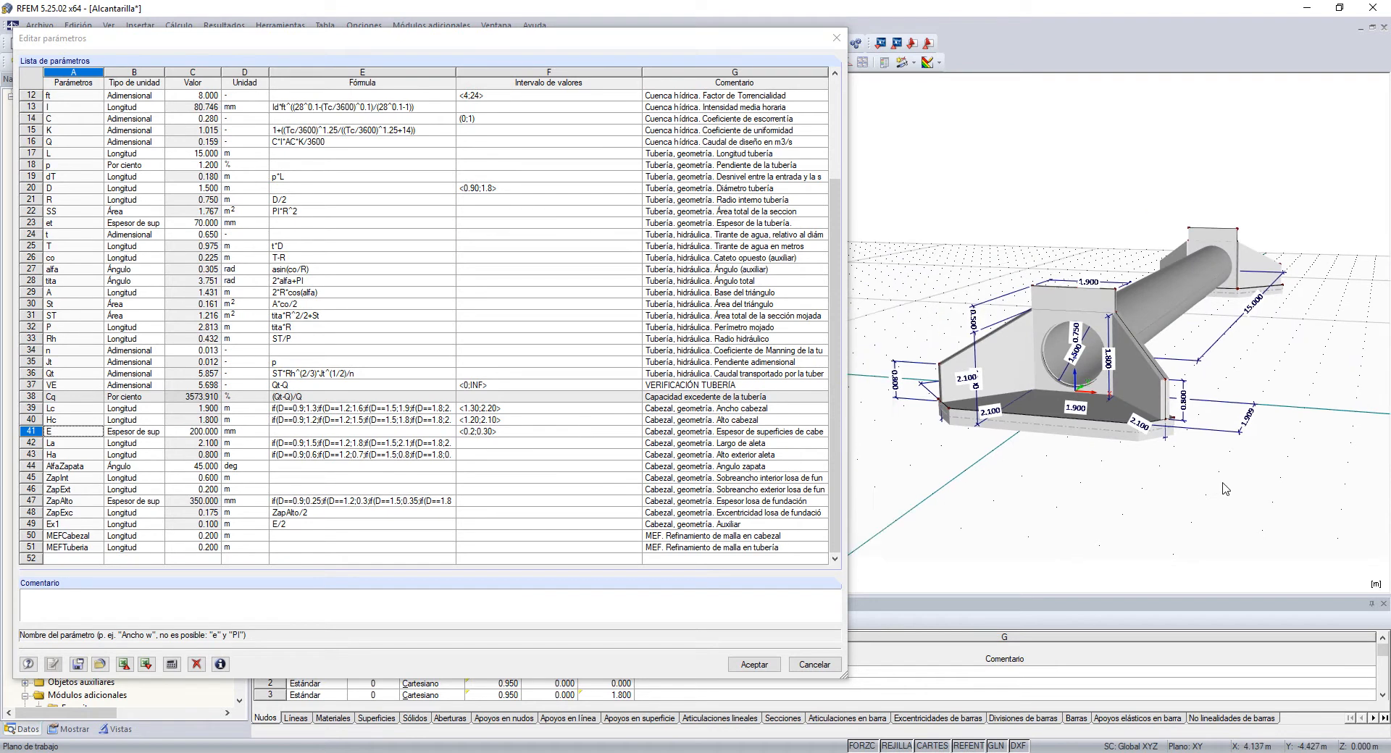